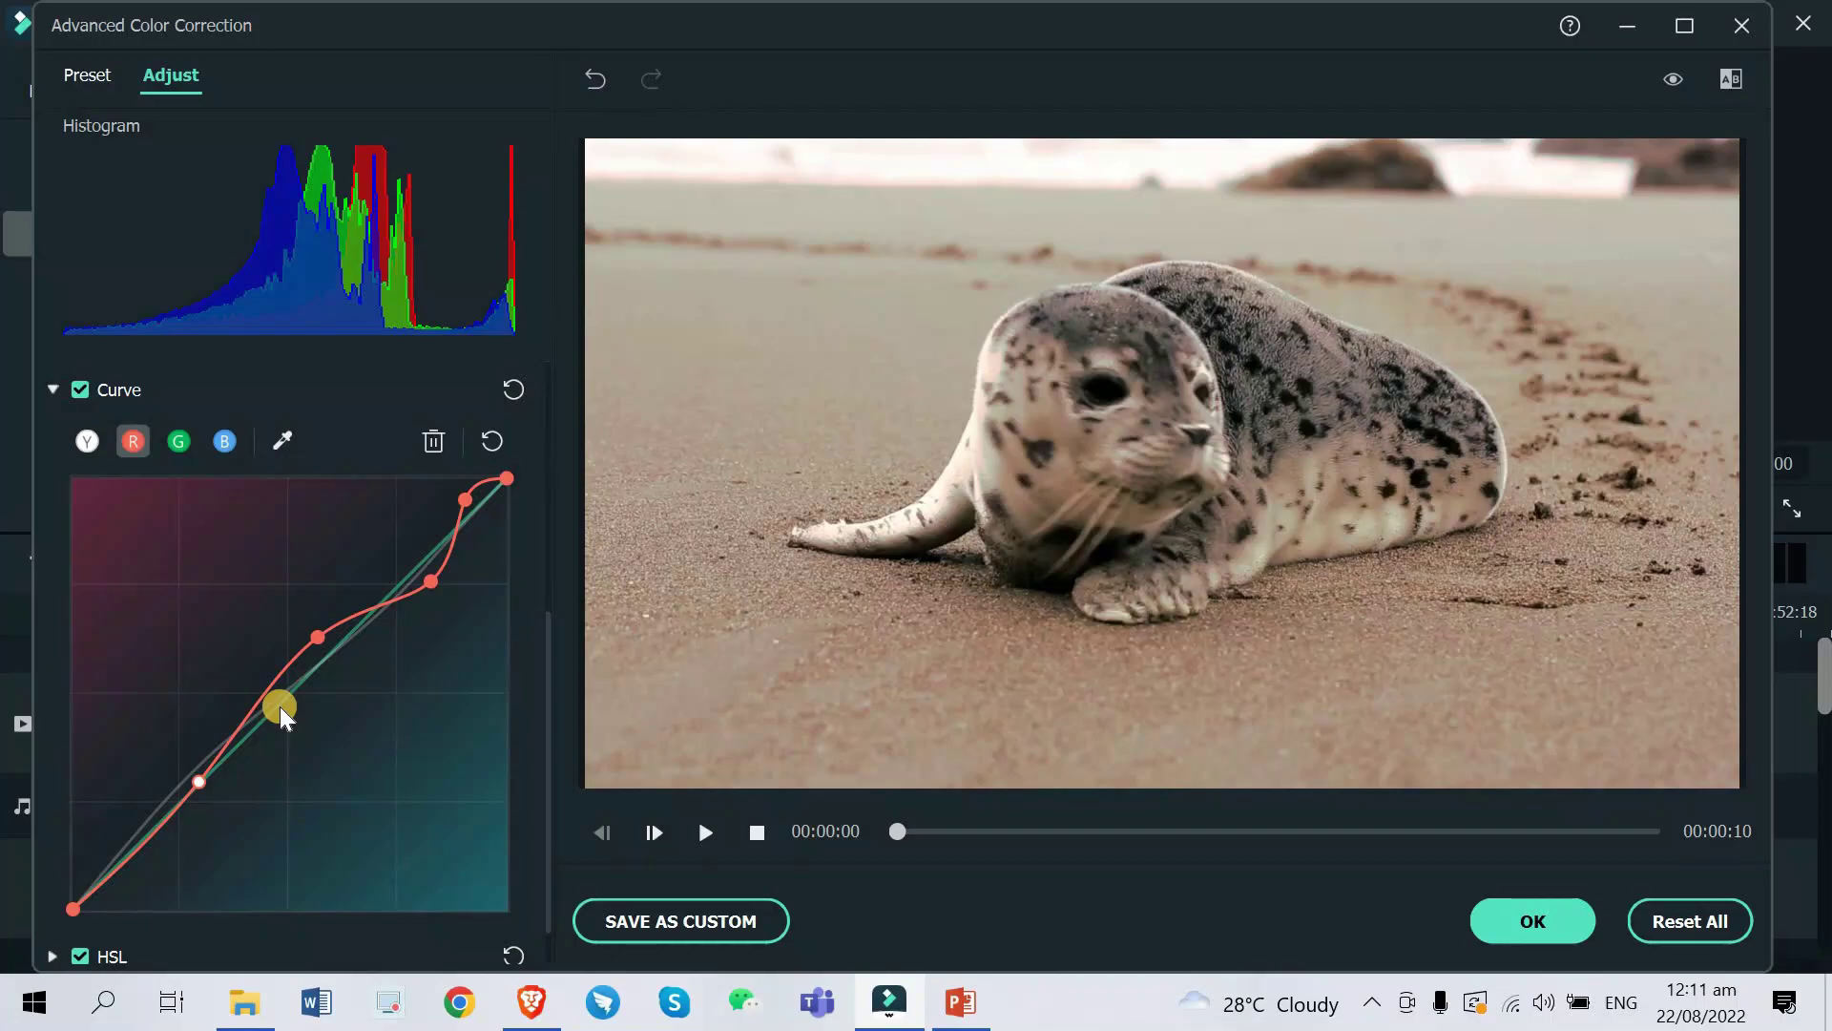
# Add a point on the green channel curve and drag it down to reduce green
pyautogui.click(180, 447)
pyautogui.click(181, 799)
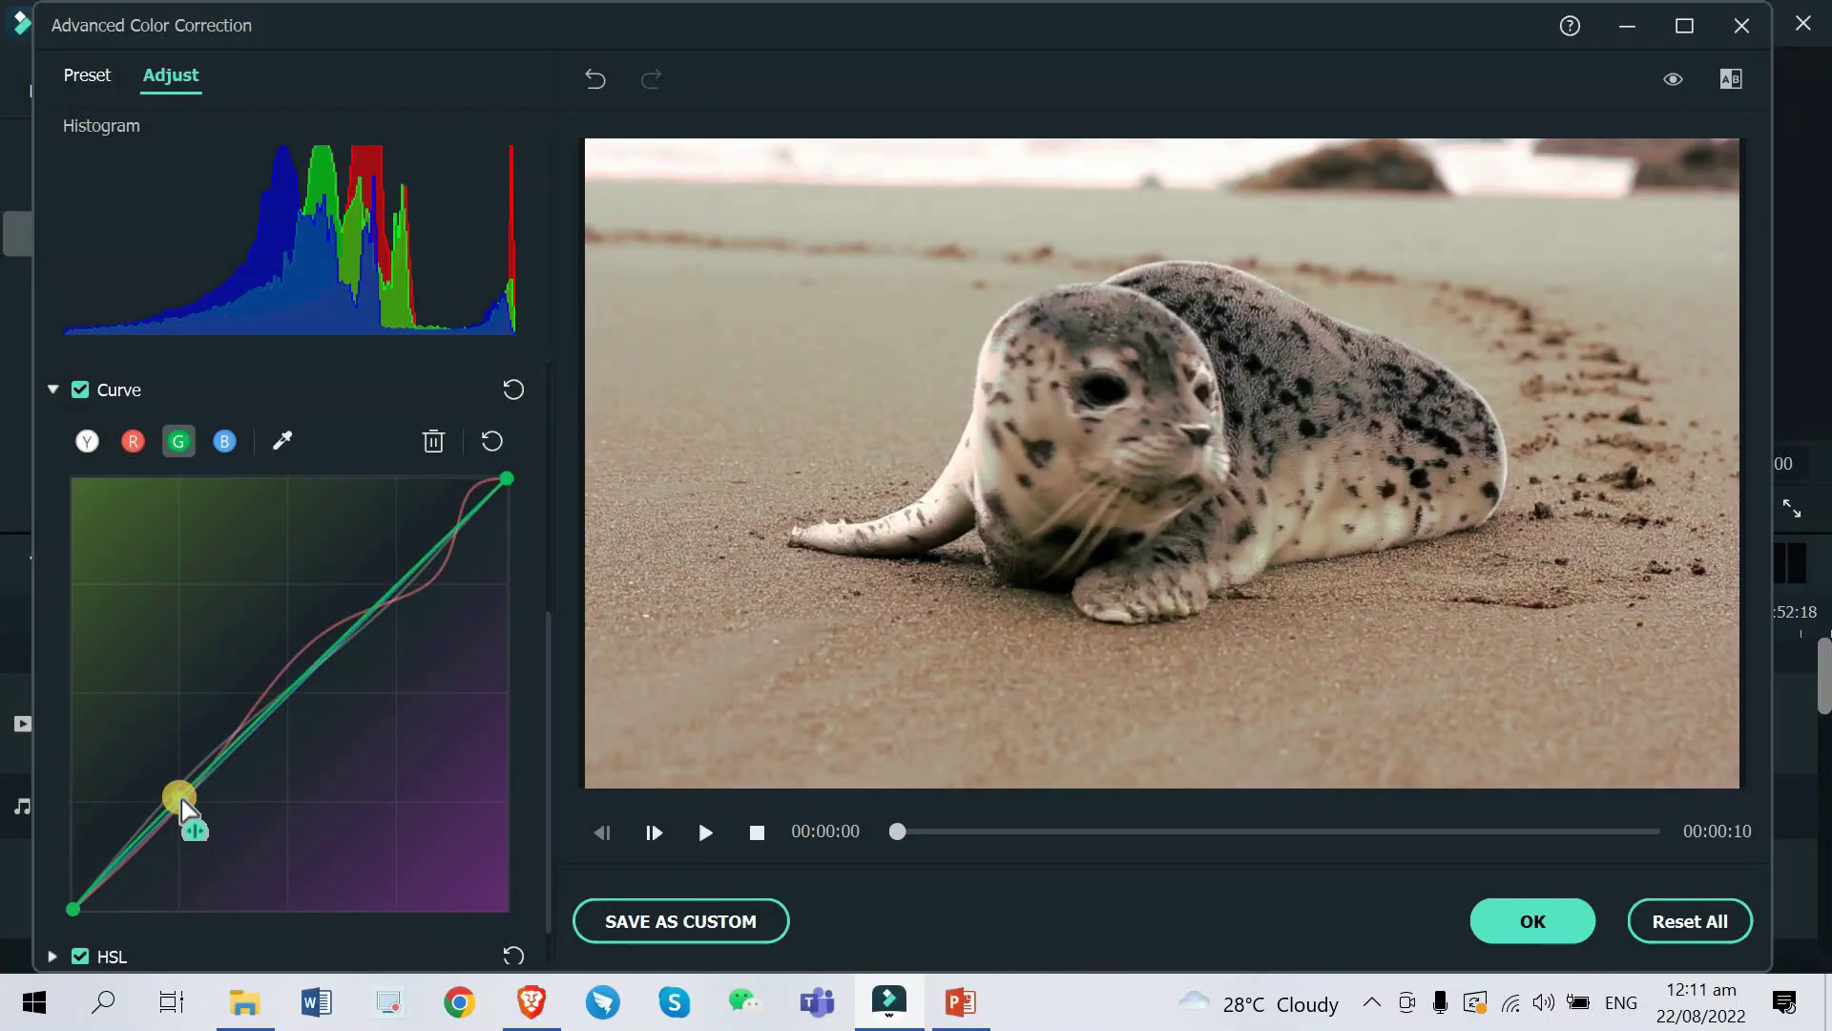
pyautogui.moveTo(181, 799); pyautogui.dragTo(220, 832)
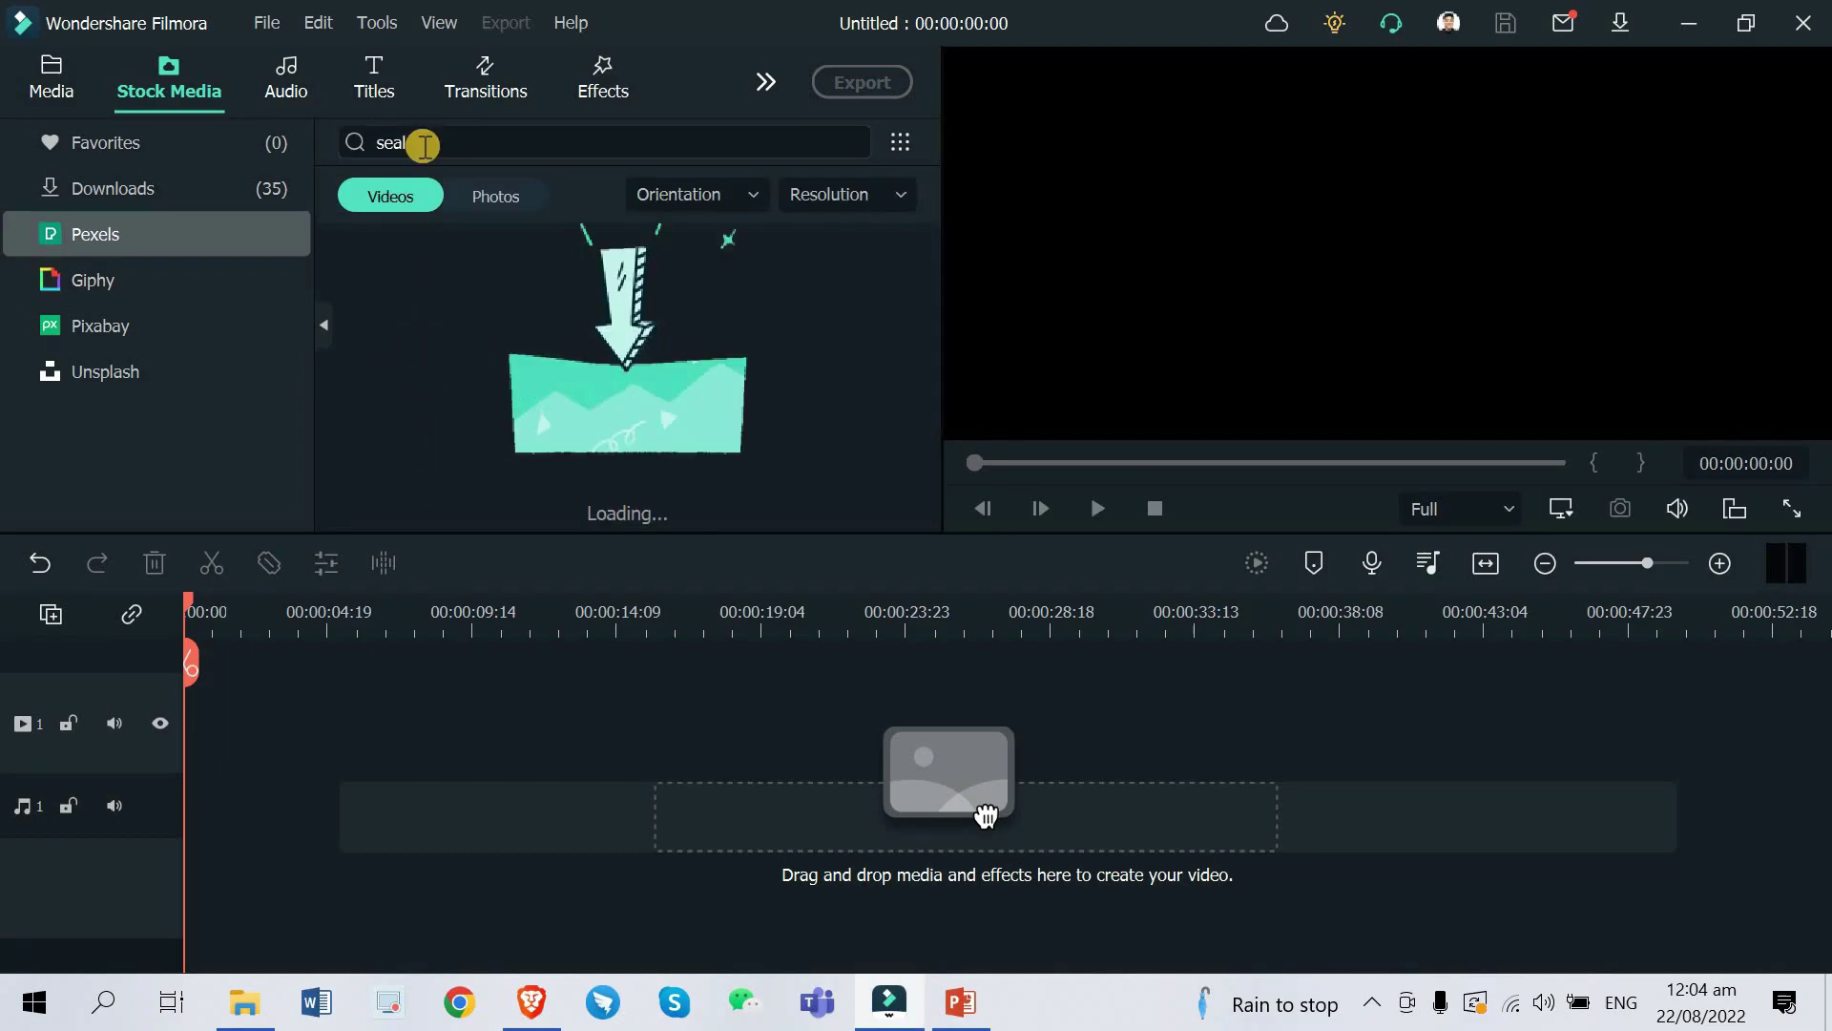
# Preview the first Pexels 'seal' video result and place it on the timeline's video track
pyautogui.write('l')
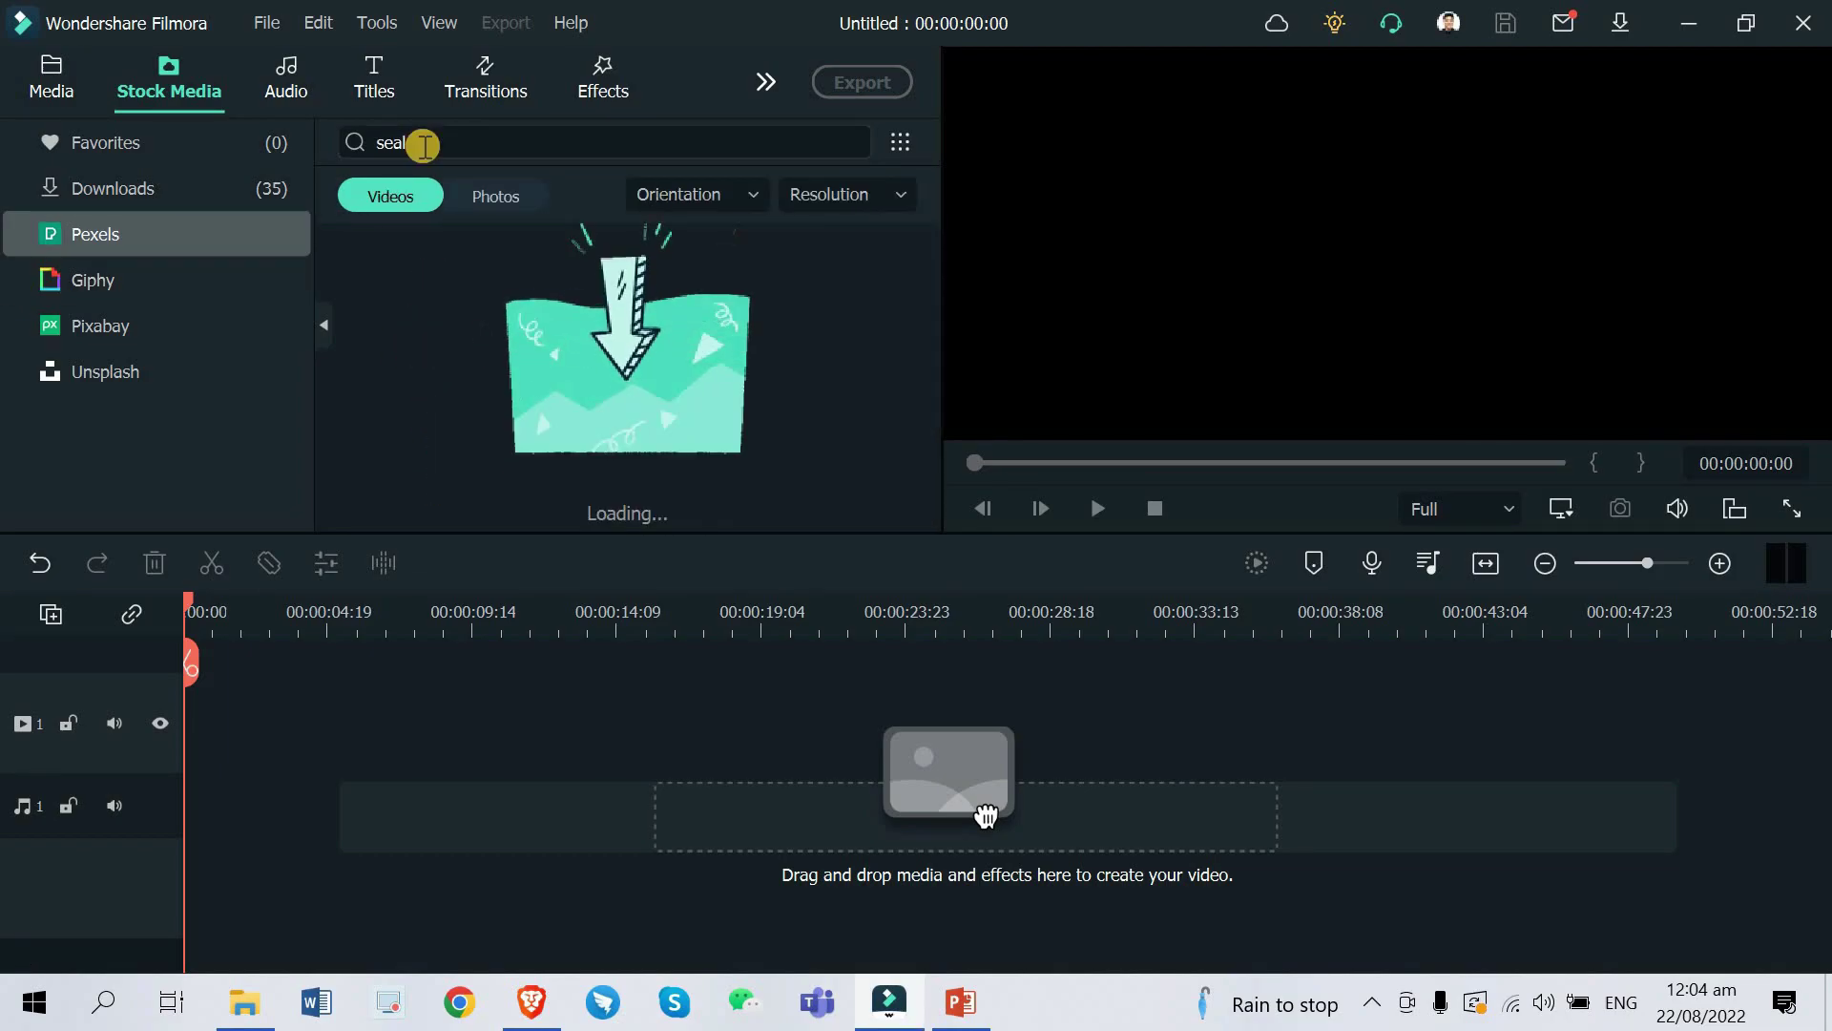
pyautogui.moveTo(426, 300)
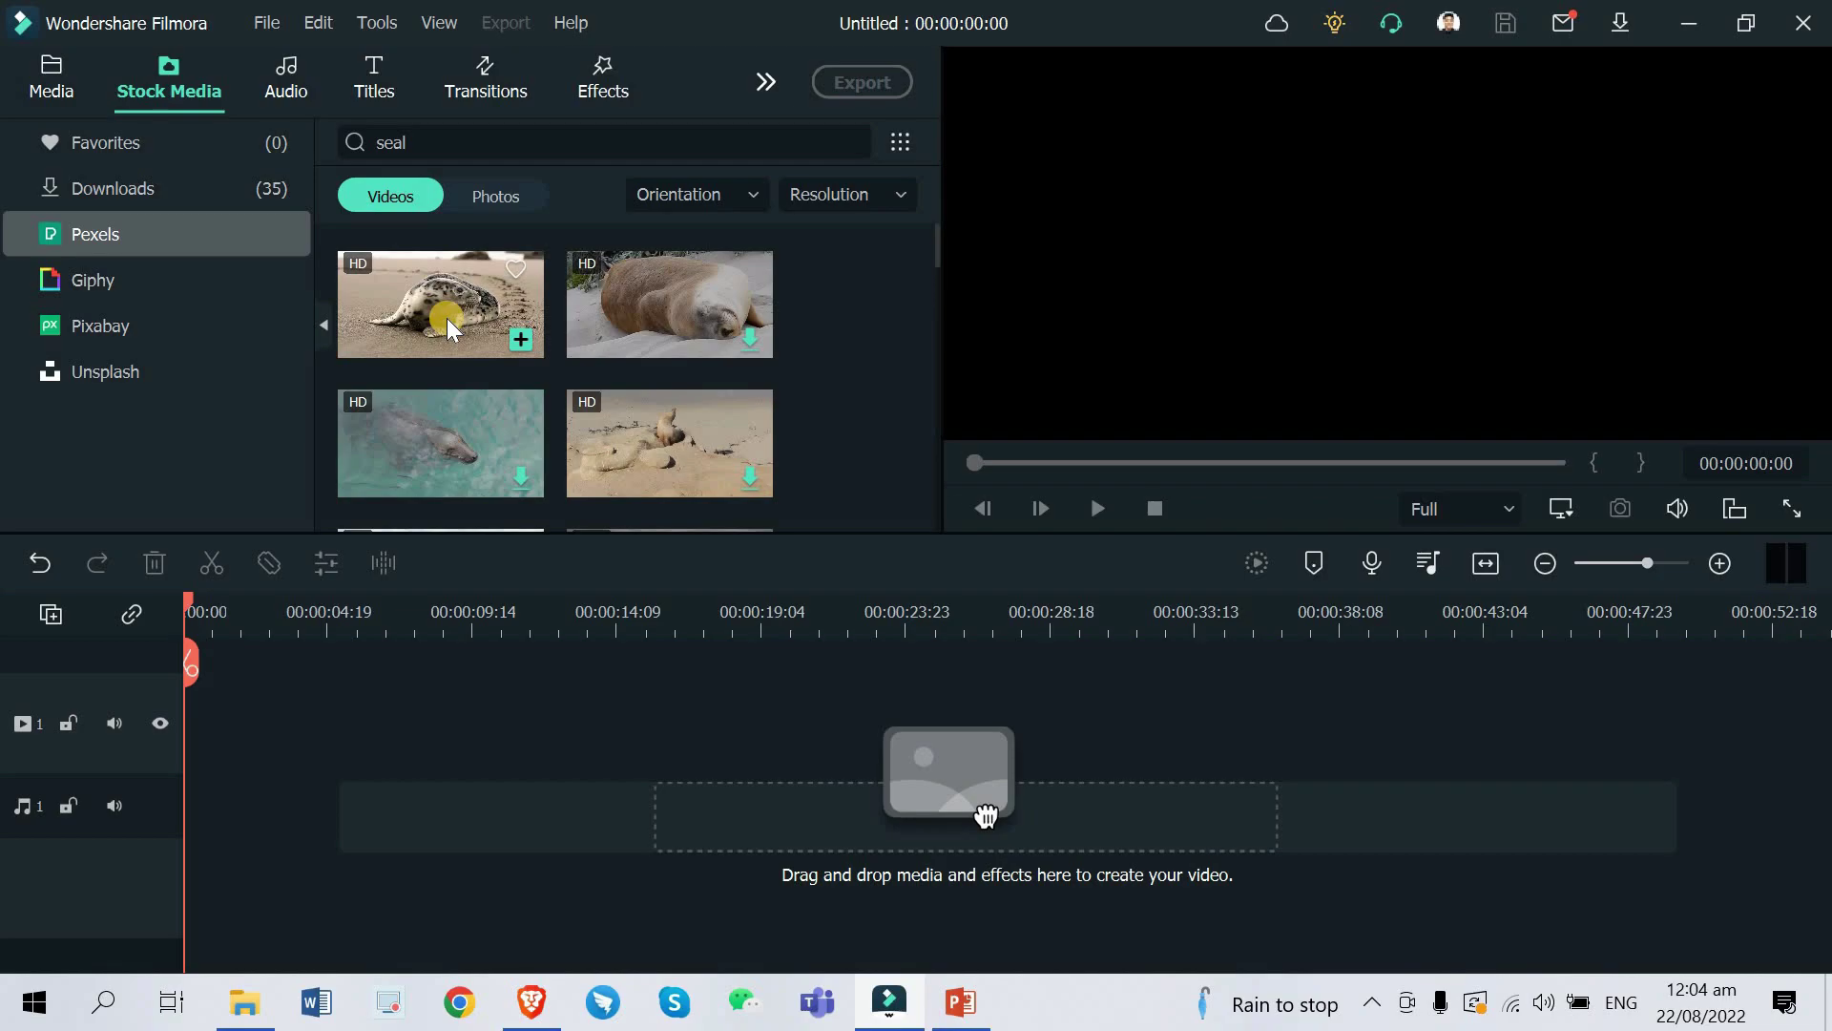
pyautogui.click(446, 317)
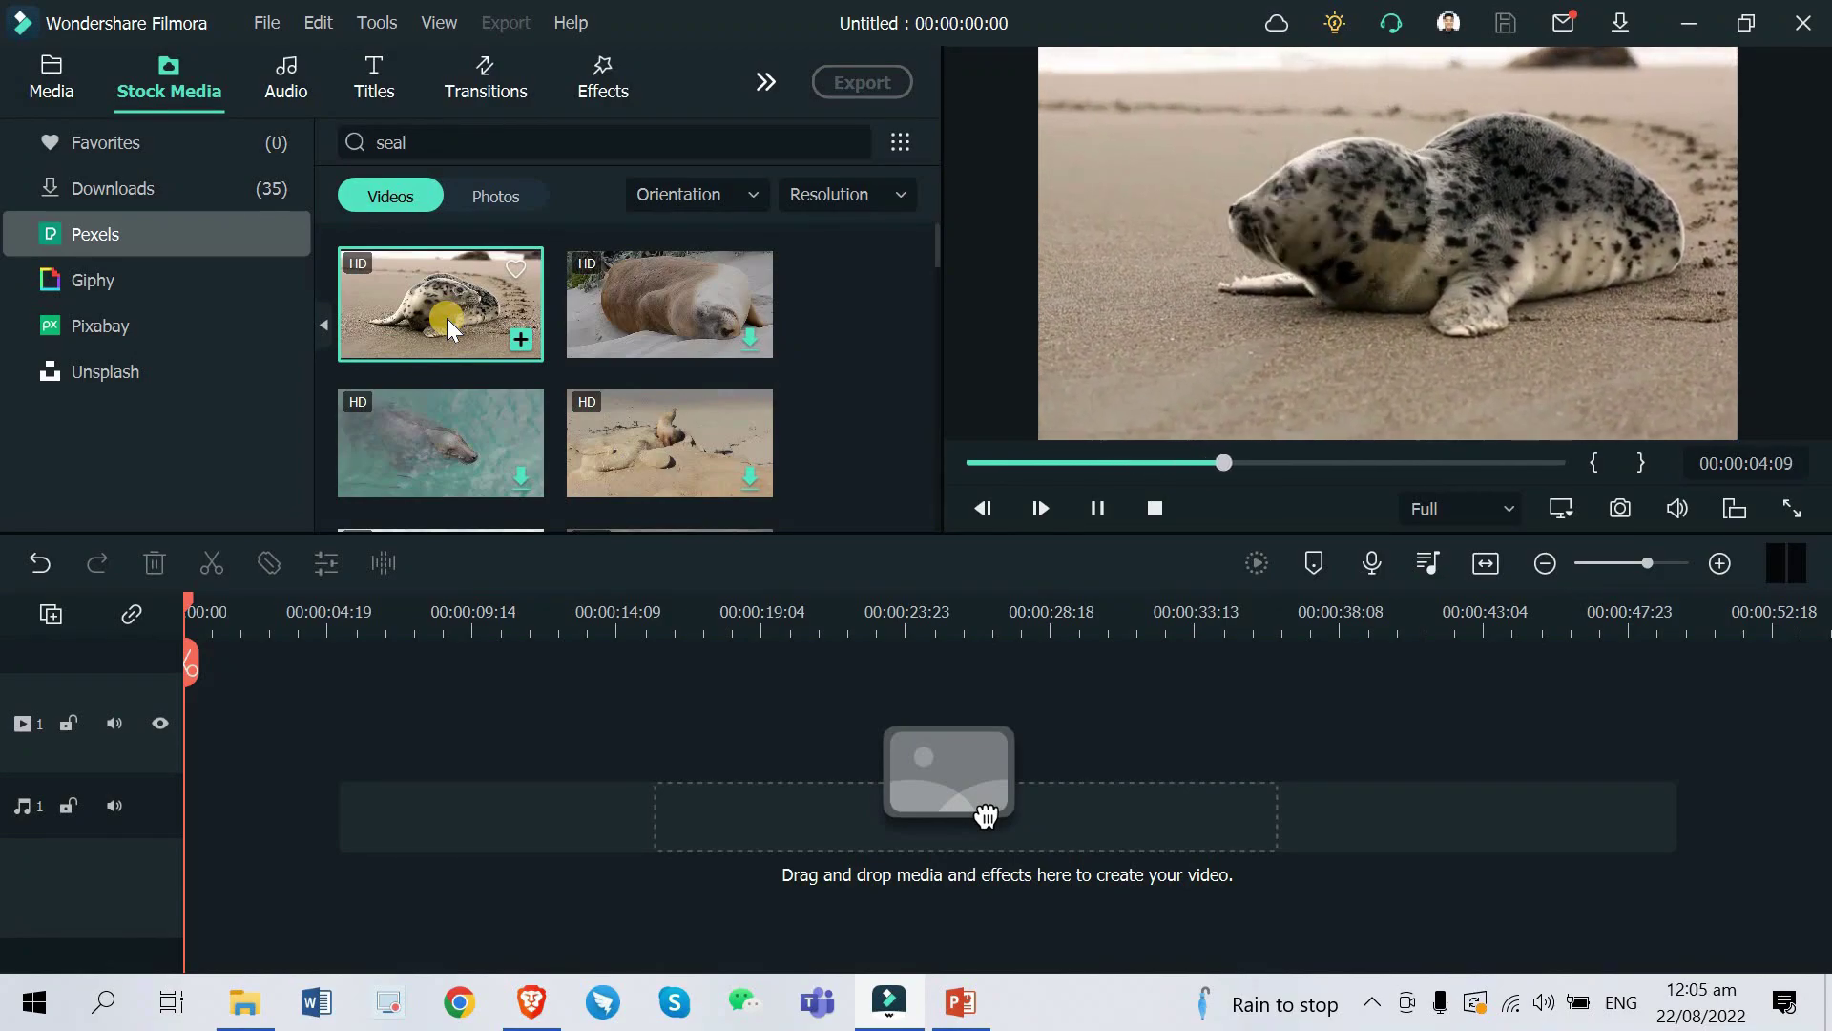
pyautogui.press('space')
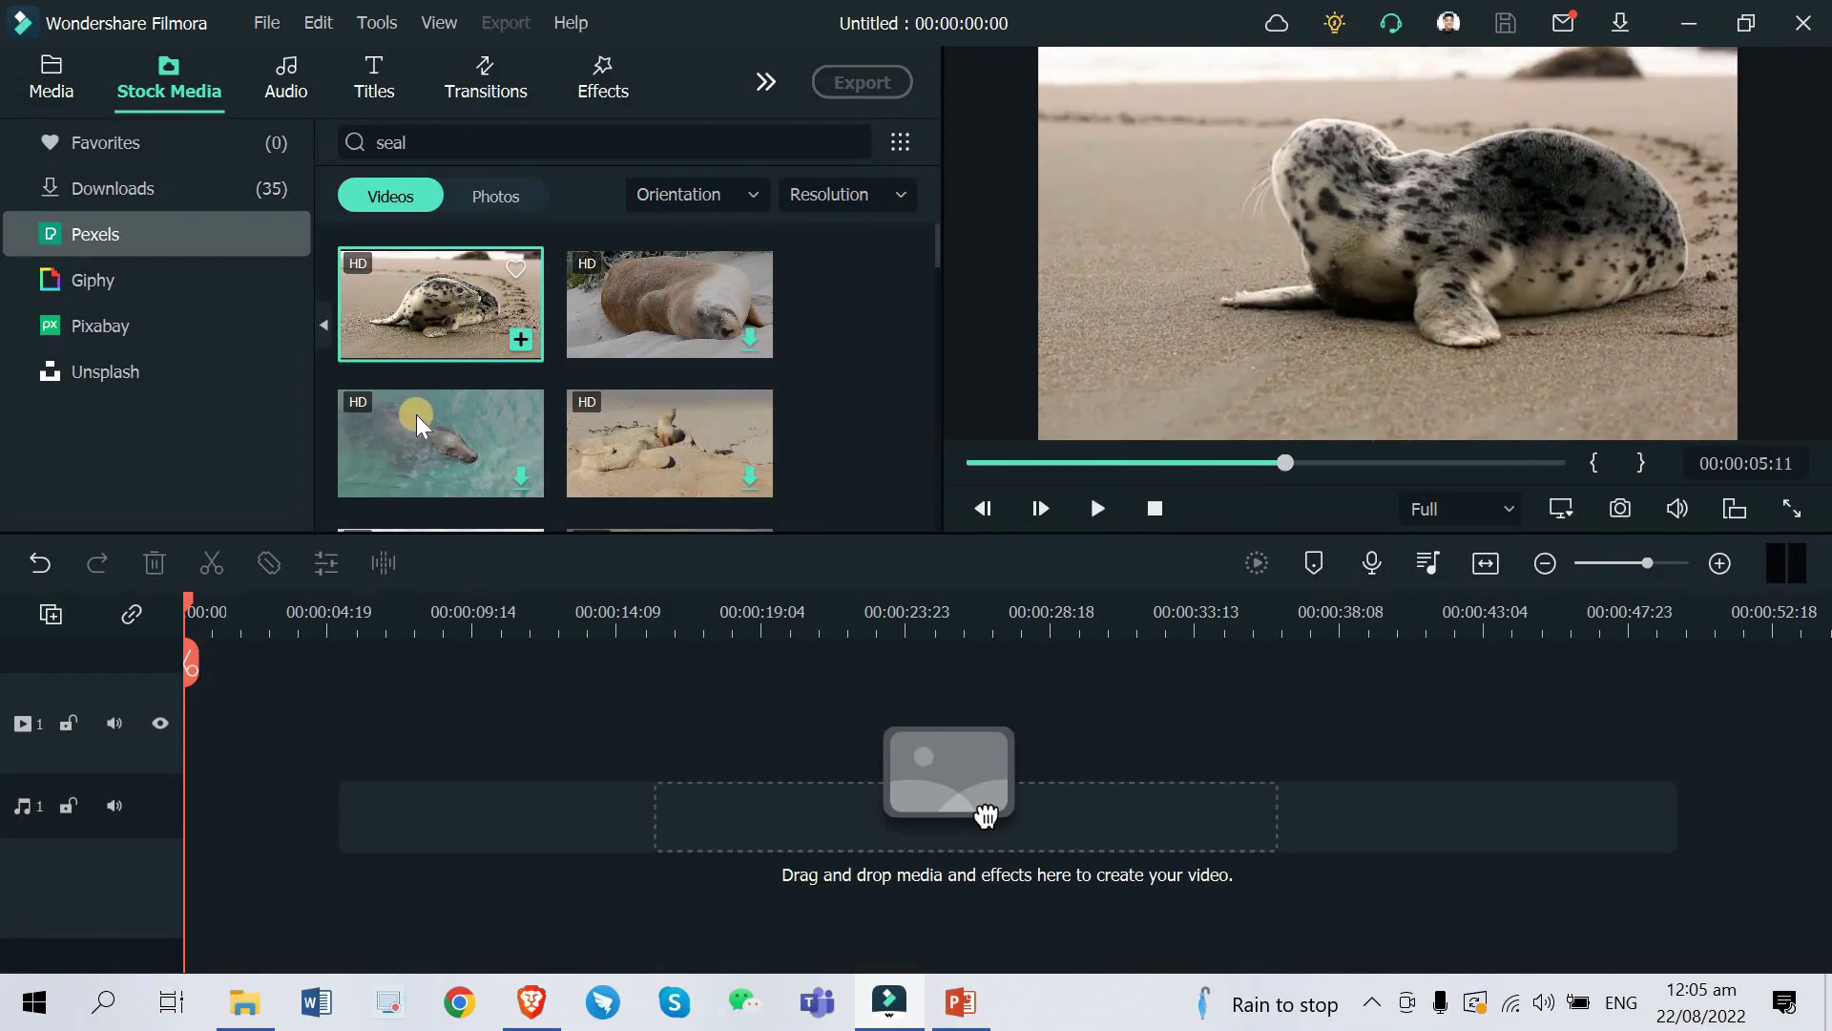
pyautogui.moveTo(425, 351); pyautogui.dragTo(186, 783)
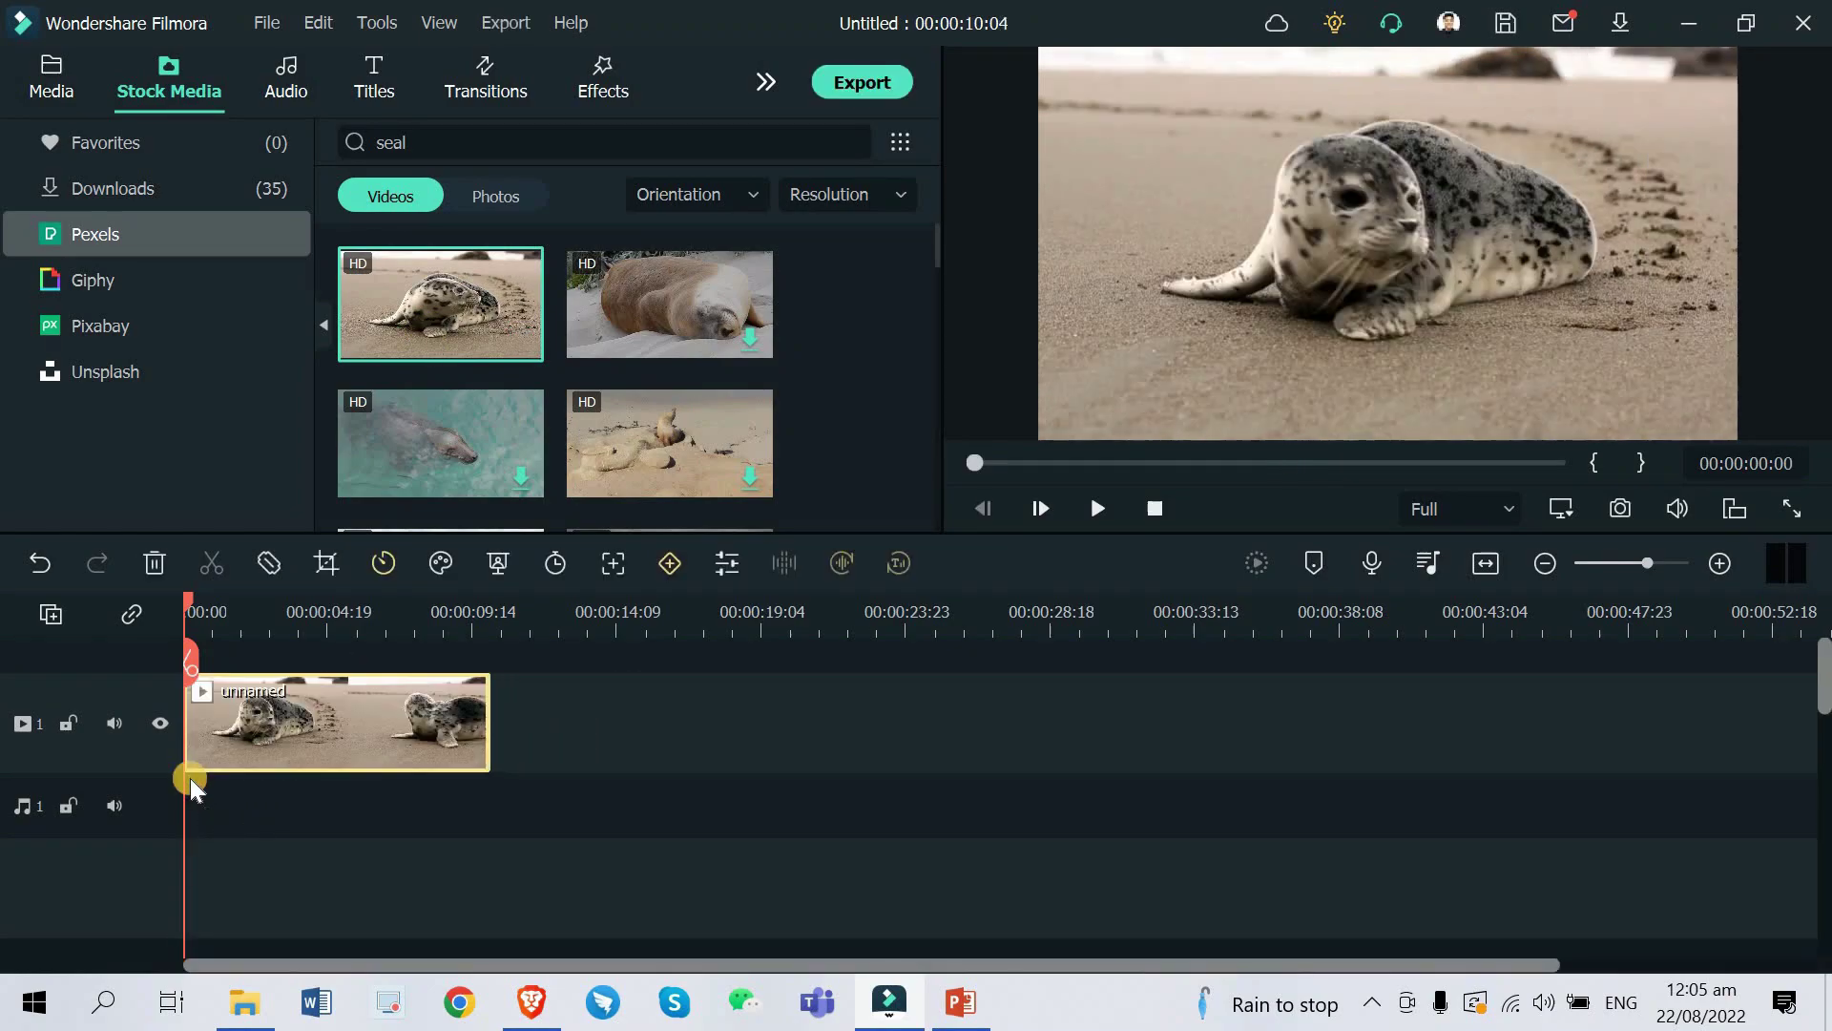
# Open Color Correction from the seal clip's context menu
pyautogui.rightClick(273, 717)
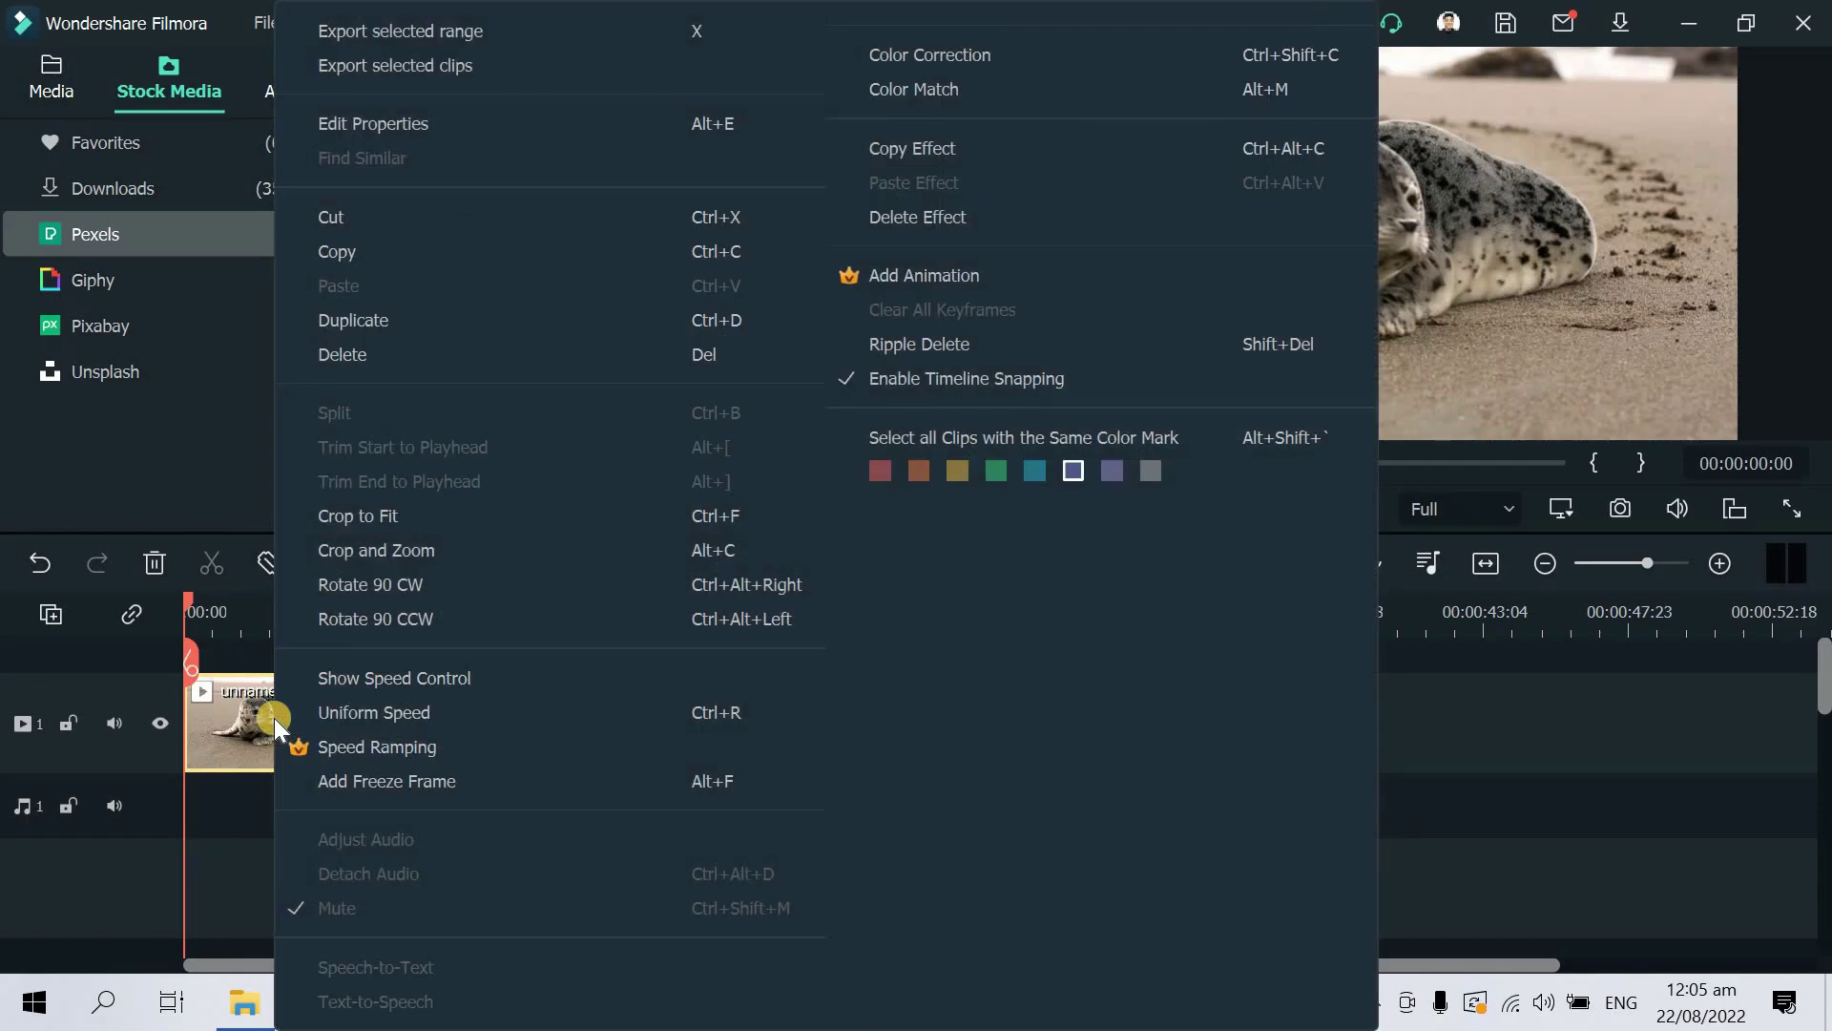
pyautogui.click(953, 59)
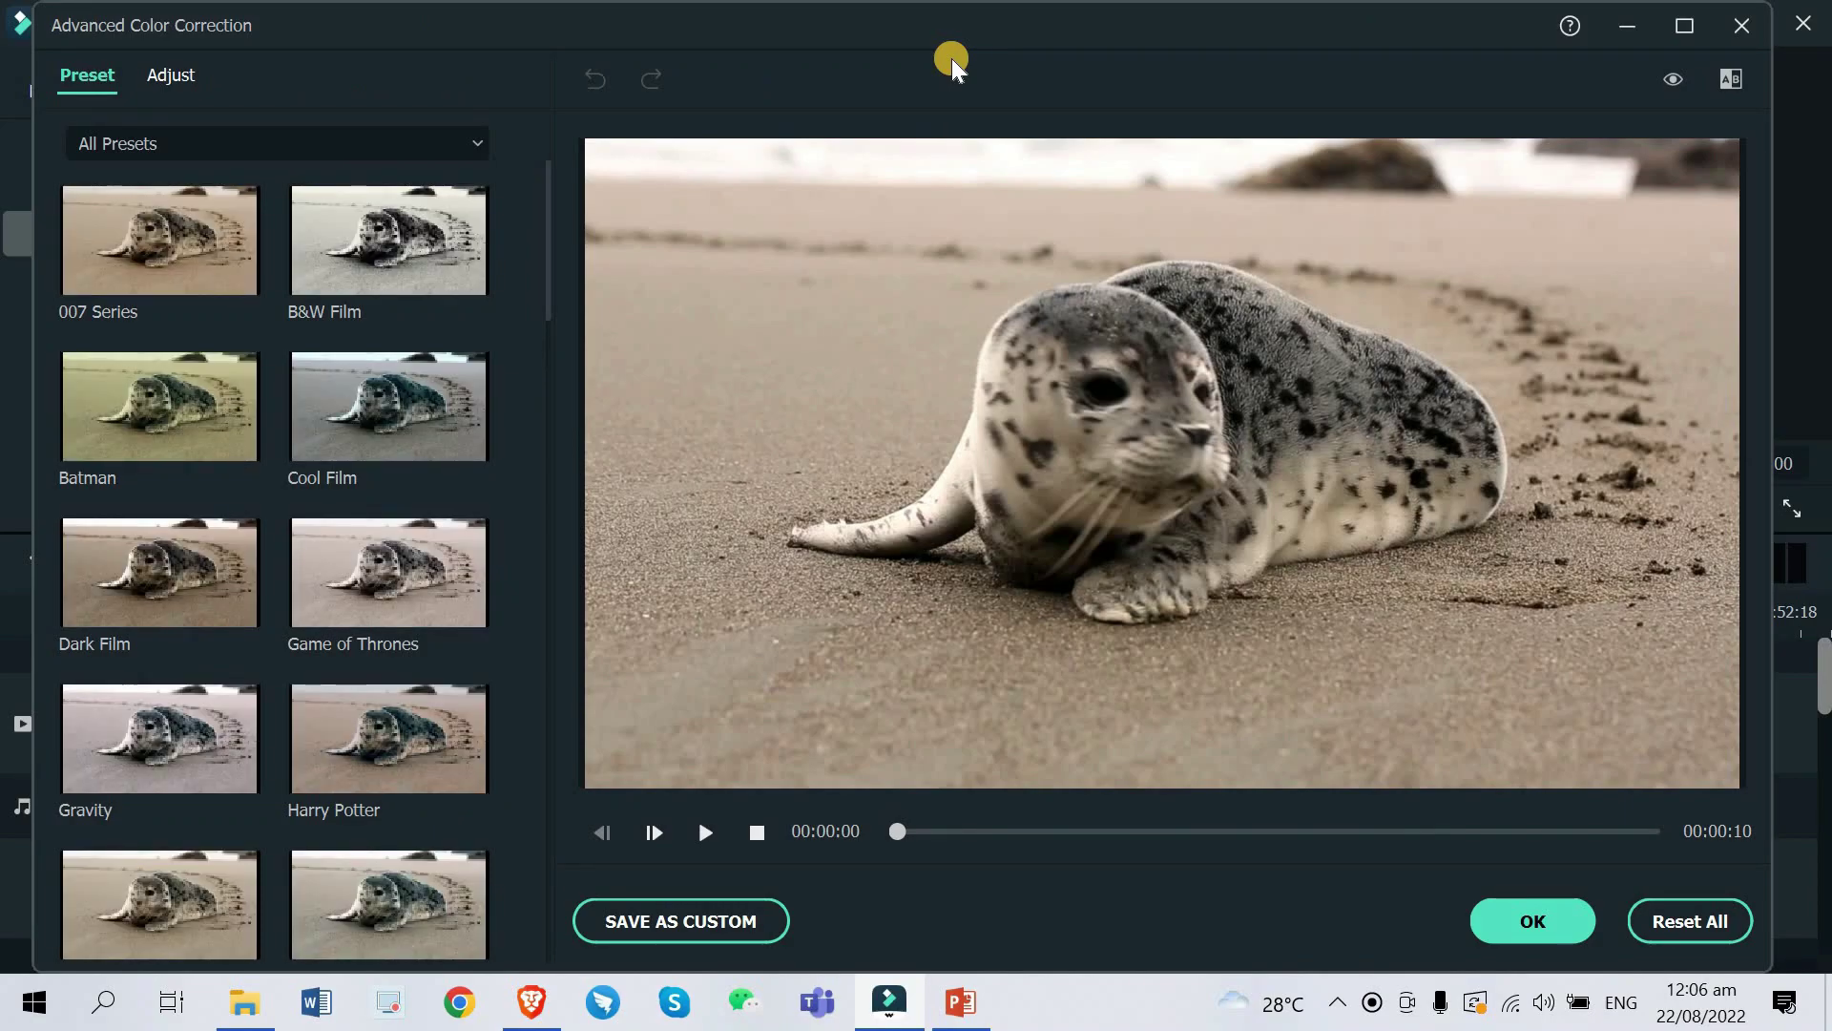
# Try the Lomo and Blockbuster looks, then settle on the Epic preset for the seal clip
pyautogui.scroll(-15, 455, 489)
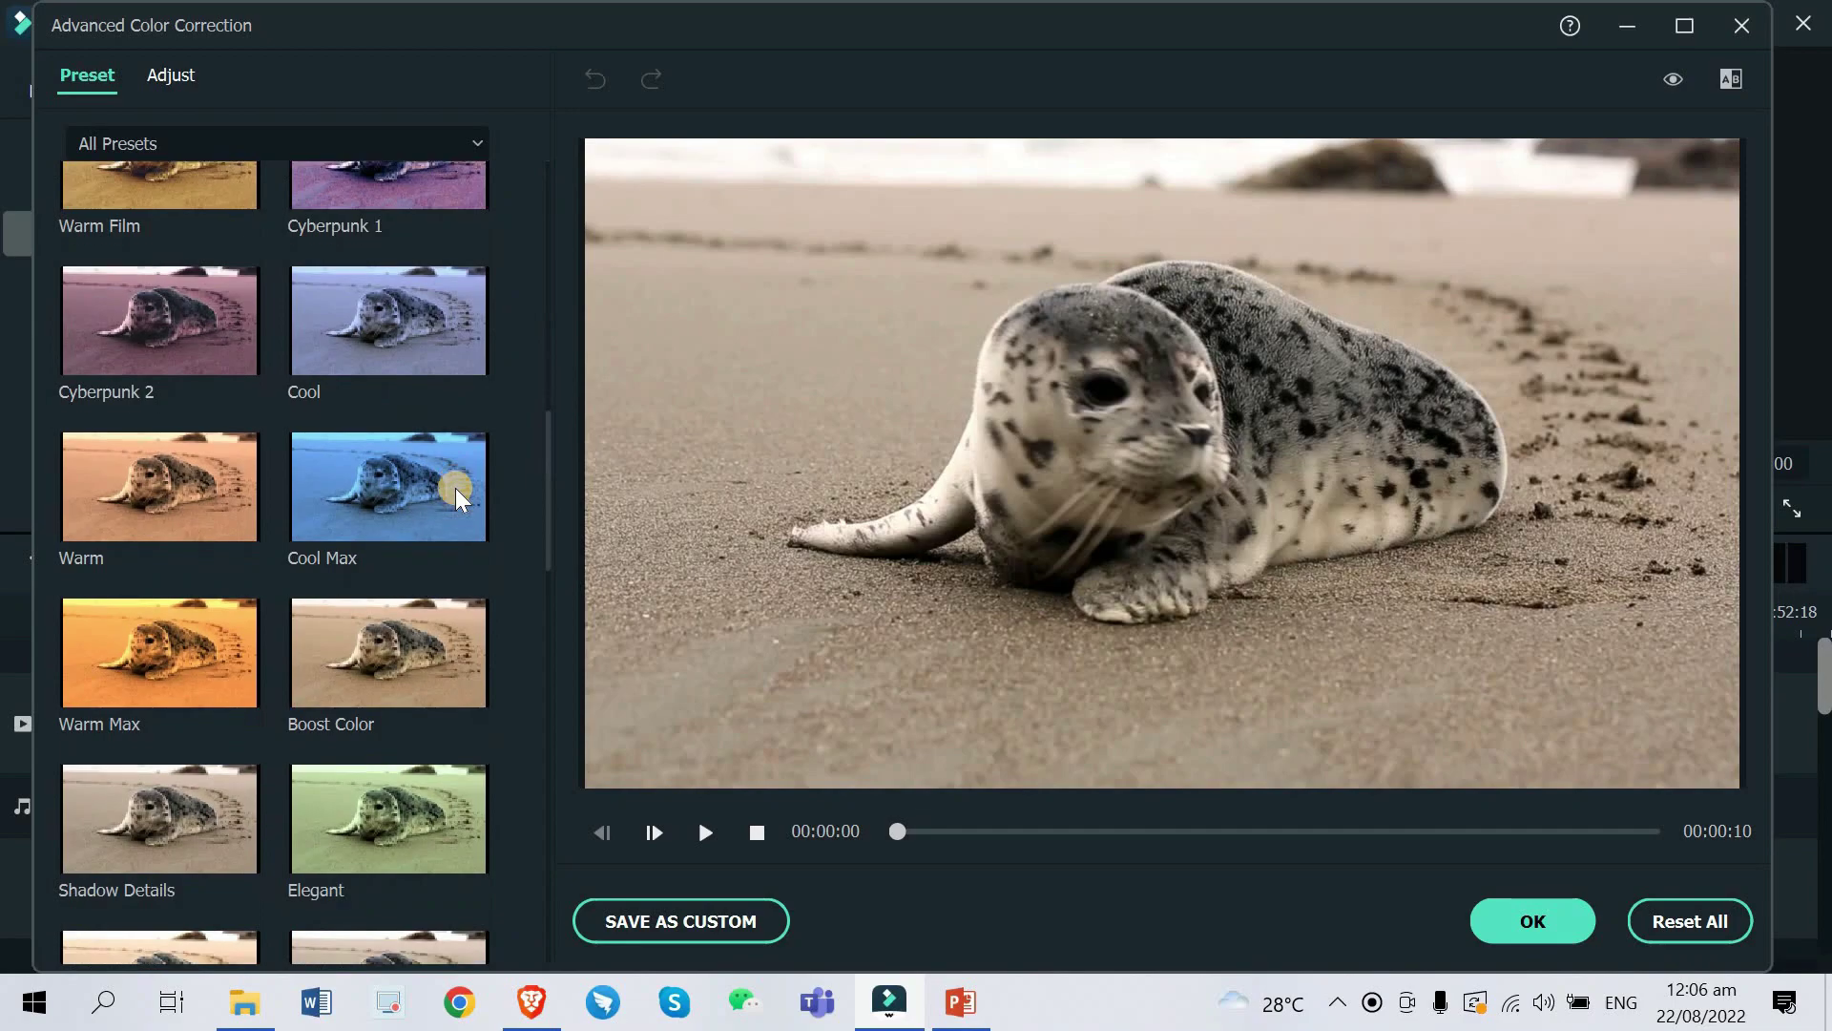
pyautogui.scroll(-10, 455, 489)
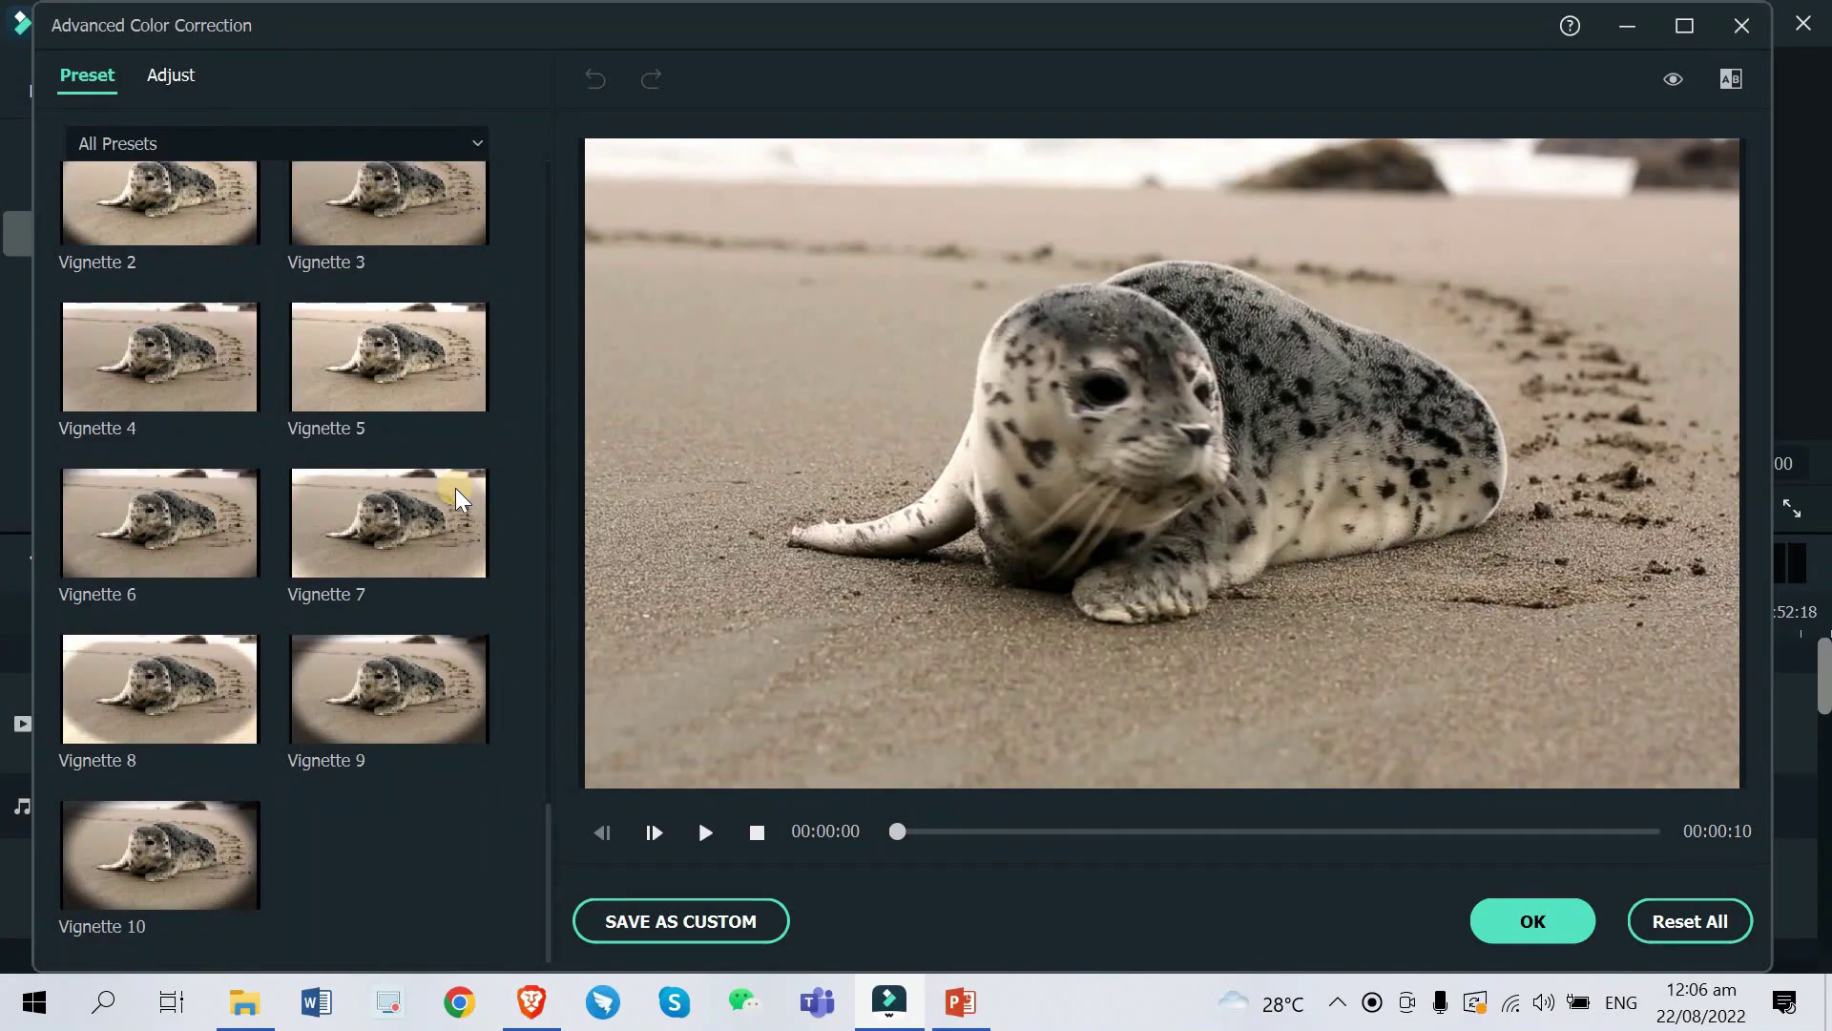
pyautogui.scroll(10, 387, 708)
pyautogui.click(387, 708)
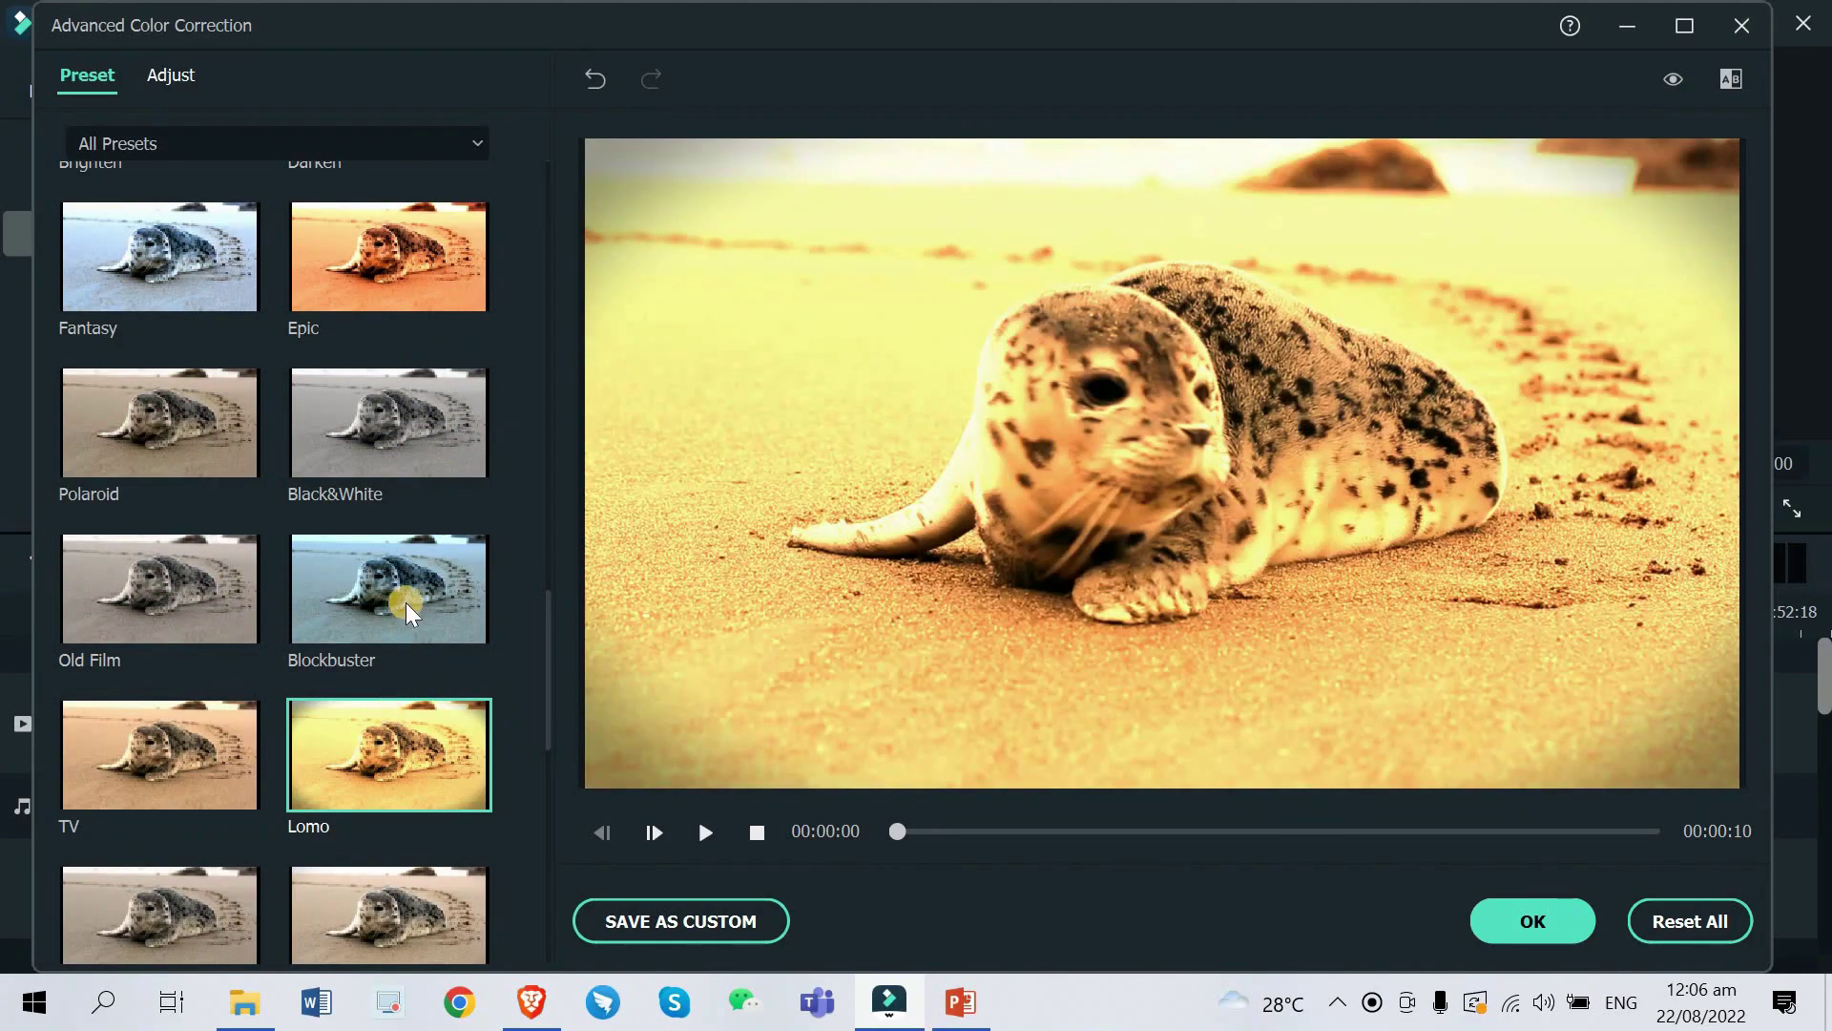
pyautogui.click(403, 596)
pyautogui.click(364, 248)
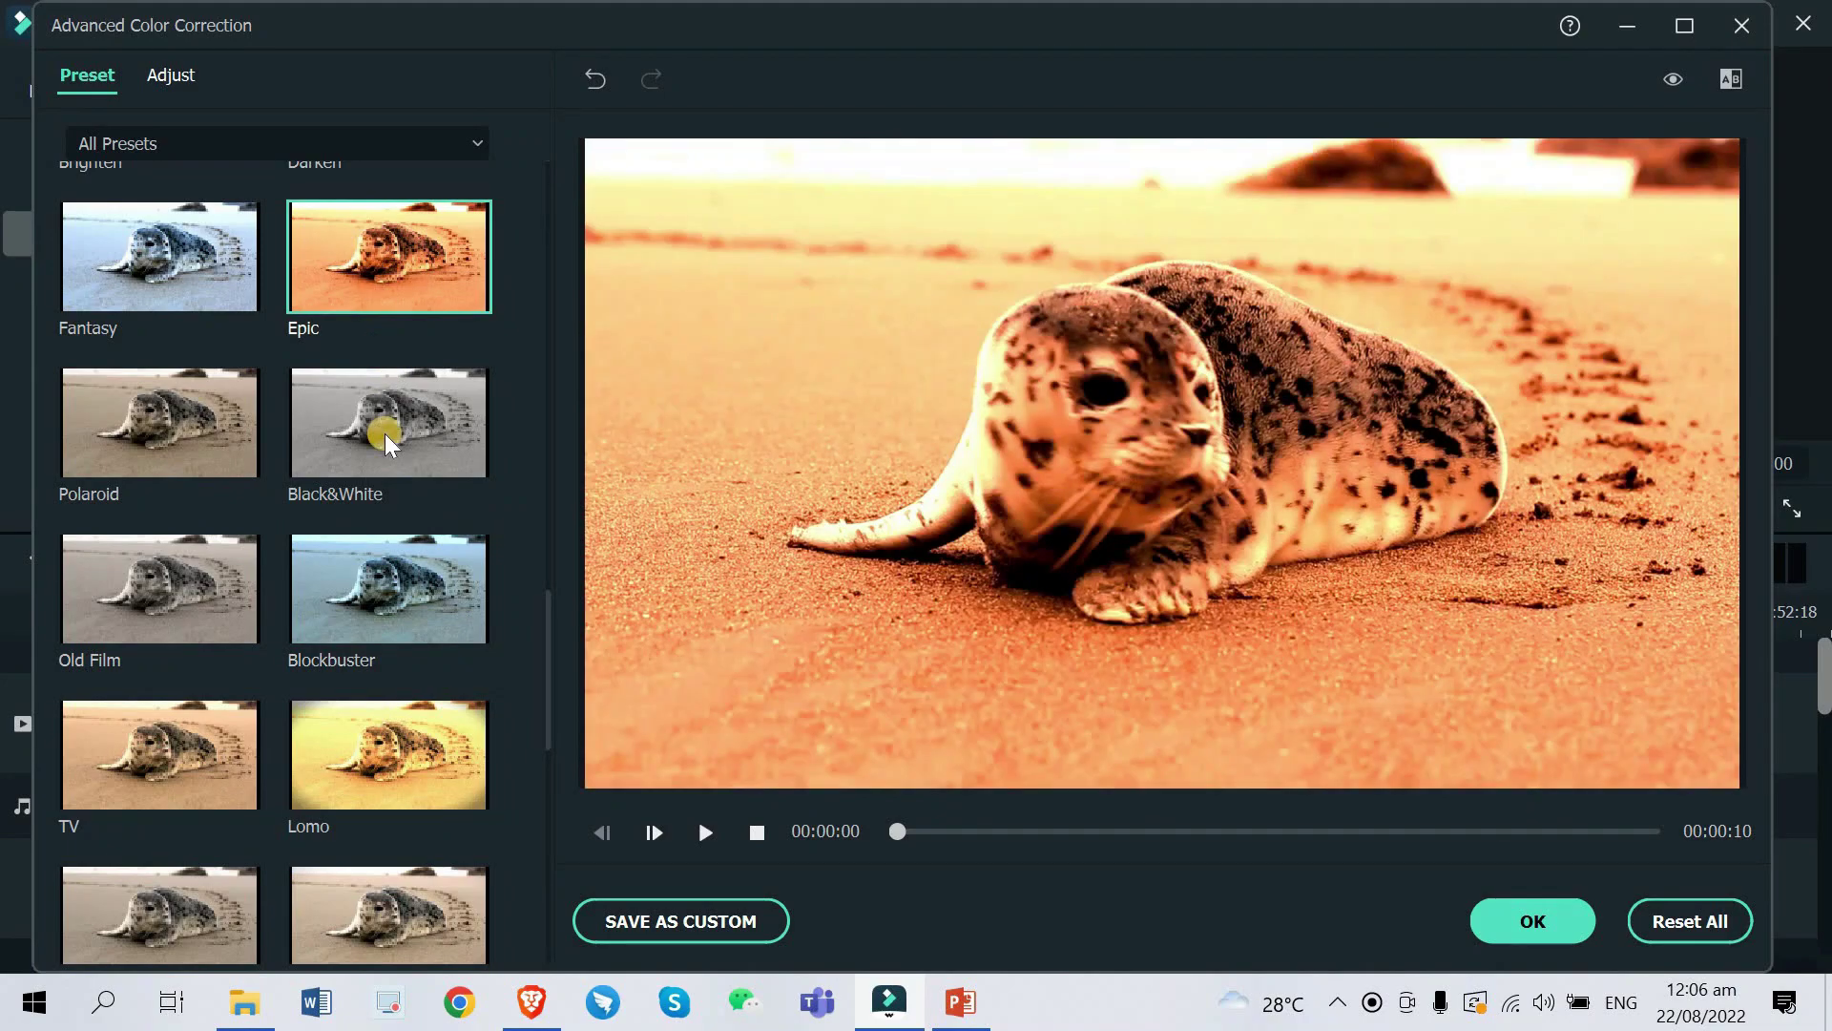
pyautogui.scroll(15, 385, 434)
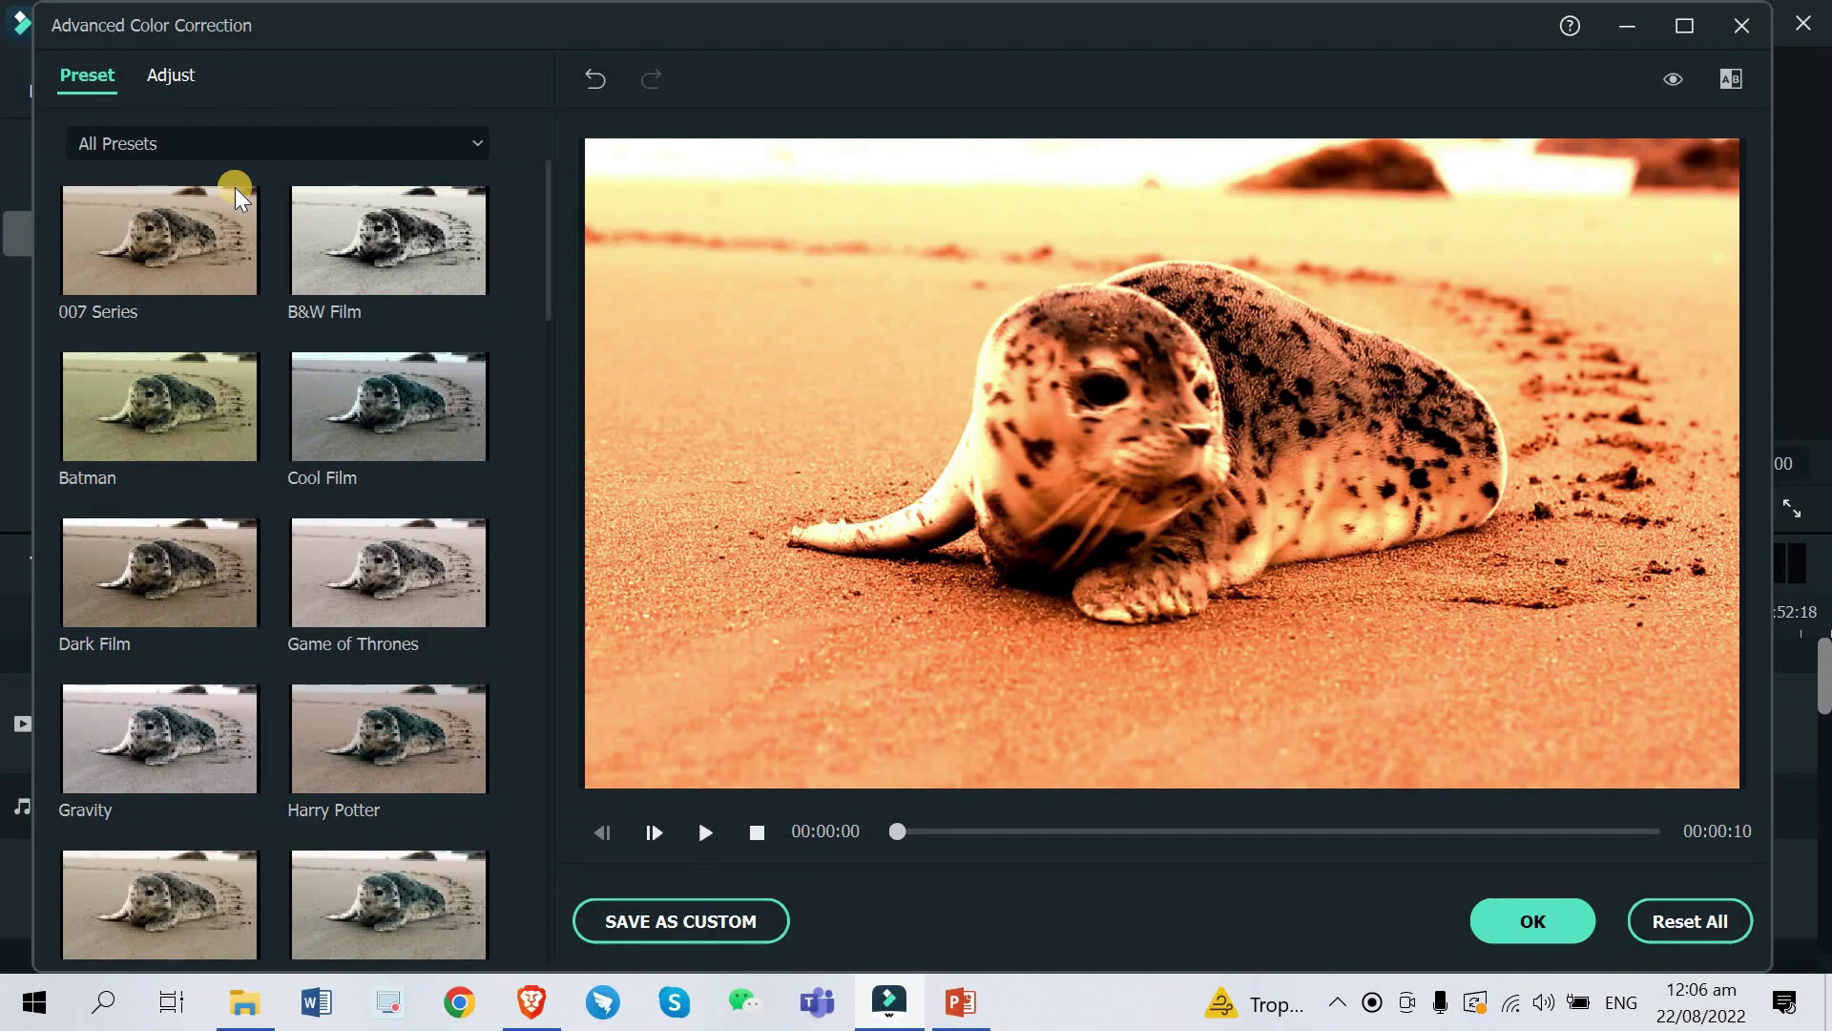
pyautogui.click(180, 83)
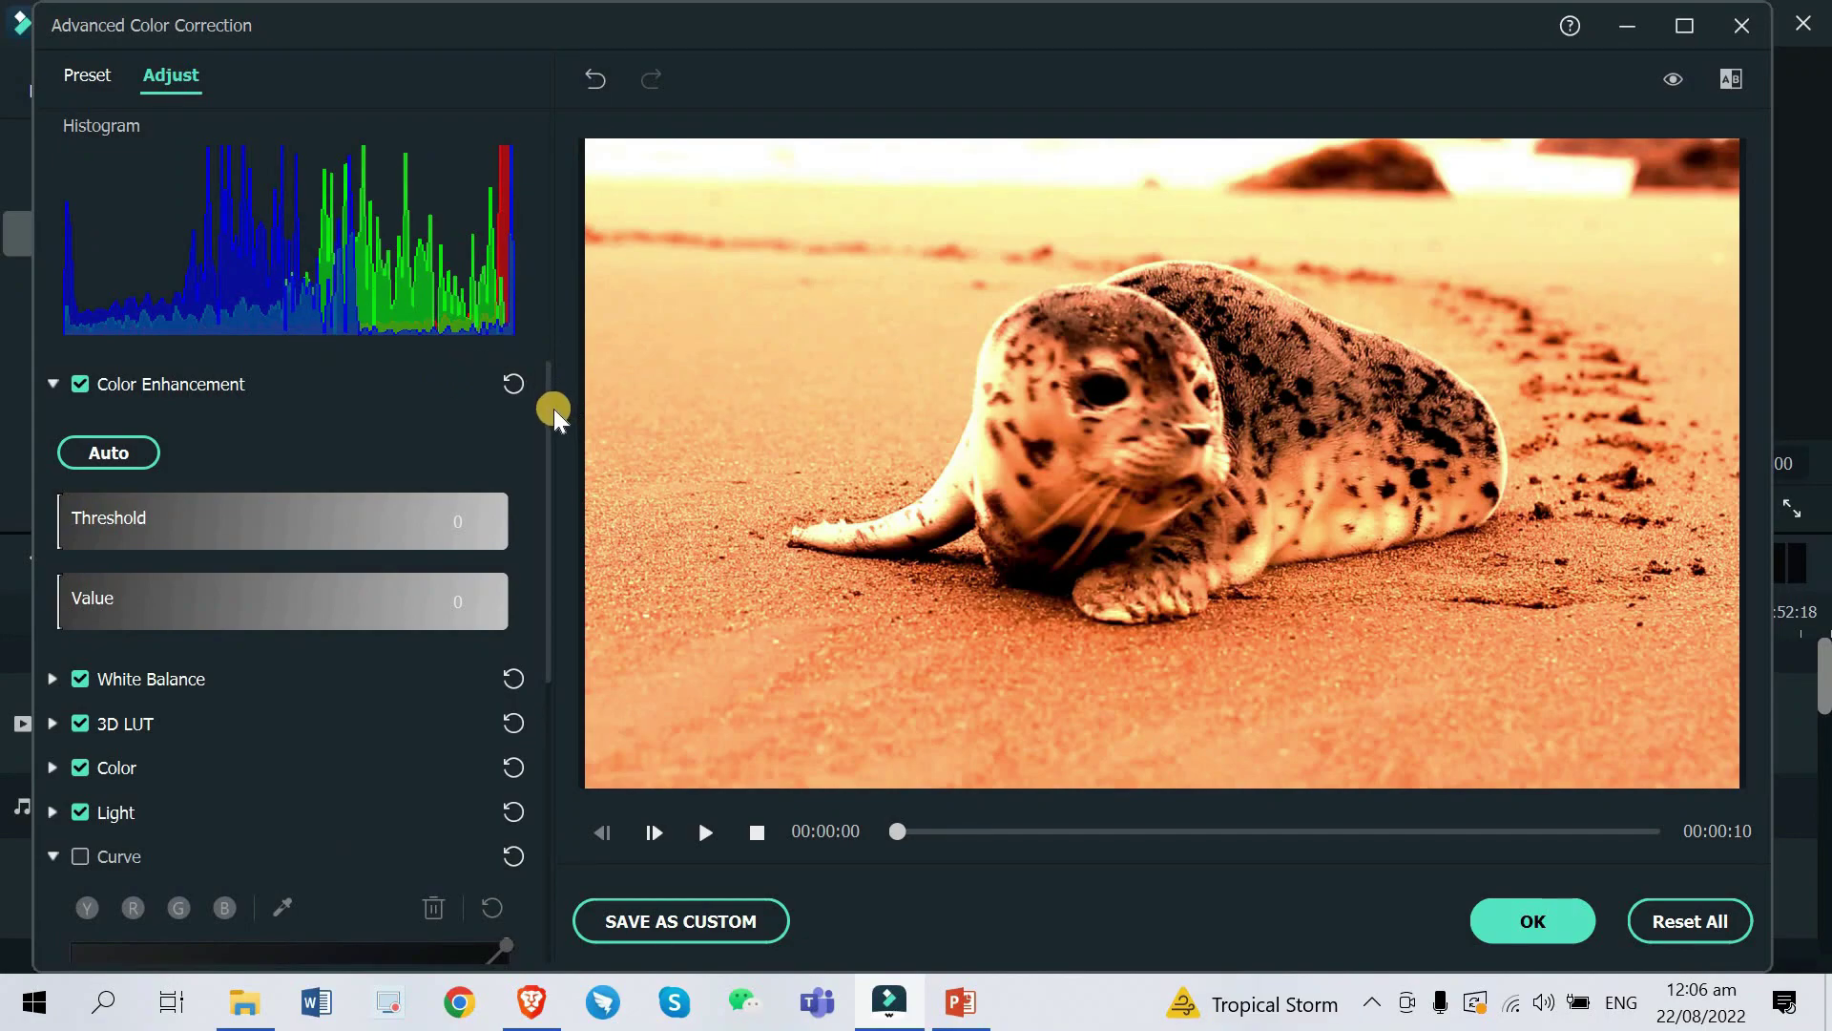
pyautogui.click(591, 90)
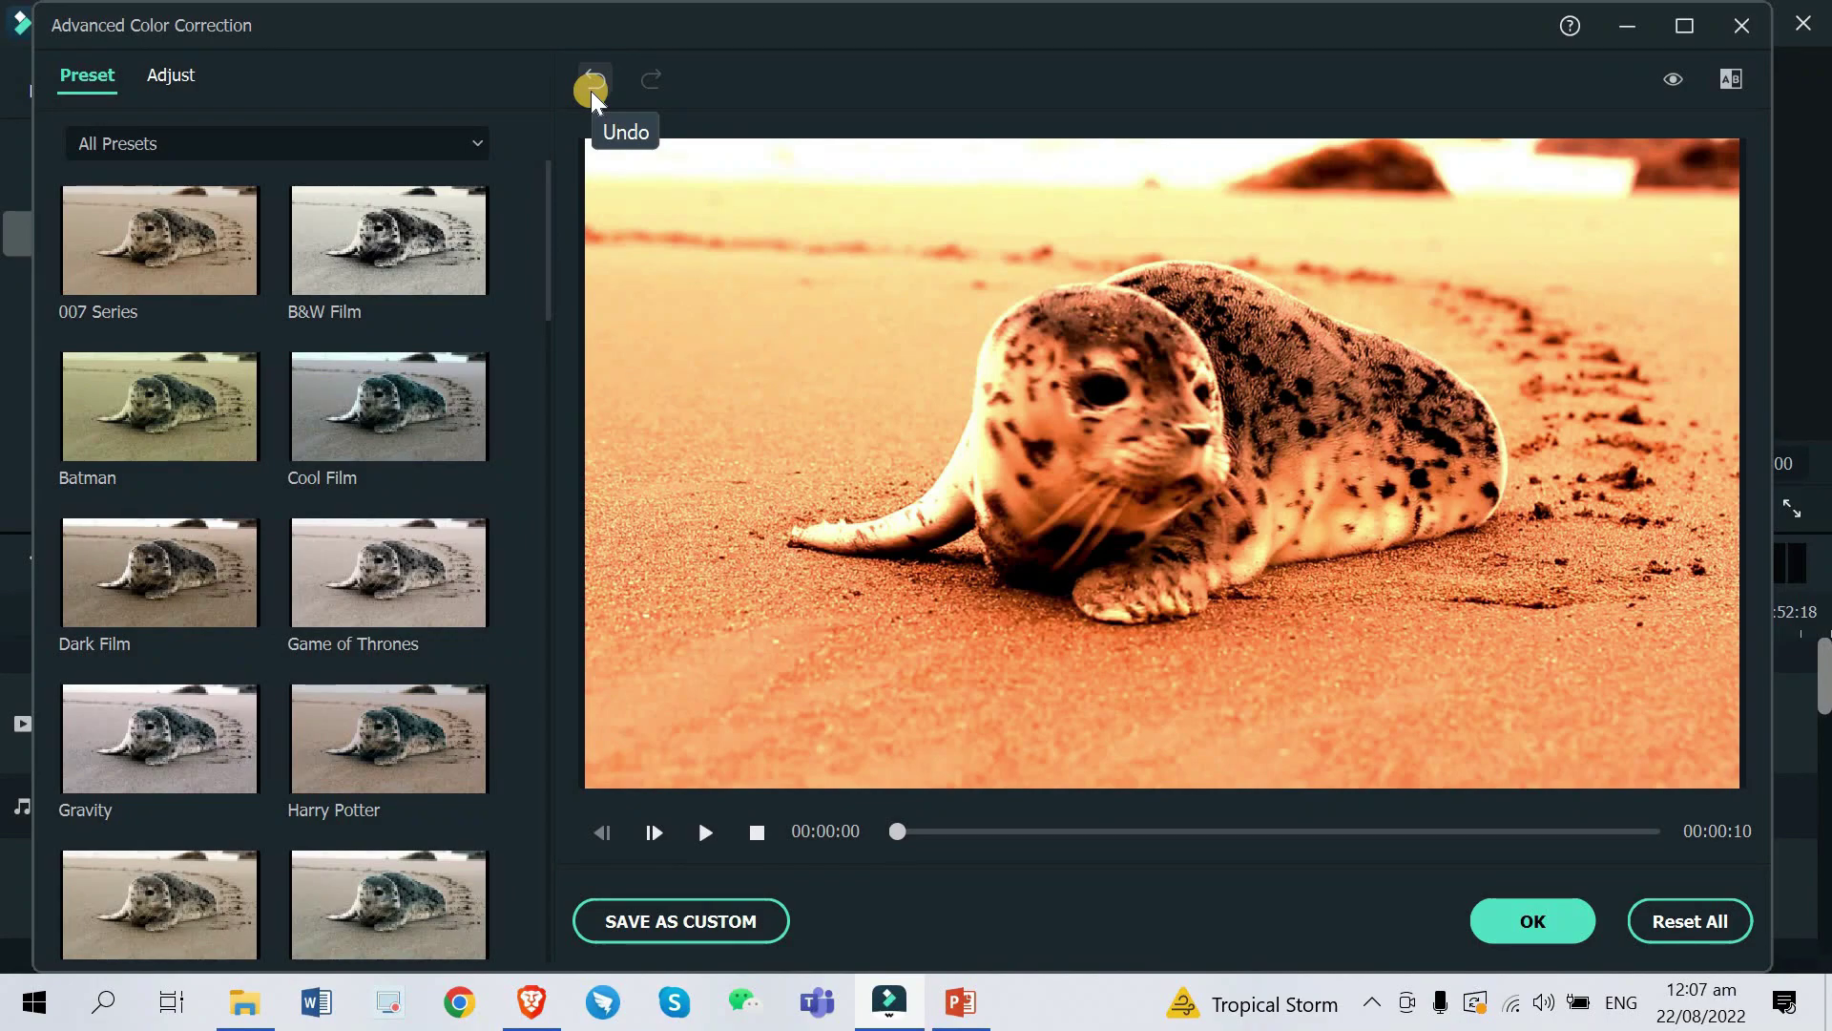
# Undo twice to strip the Epic look and restore the clip's original colours
pyautogui.click(592, 90)
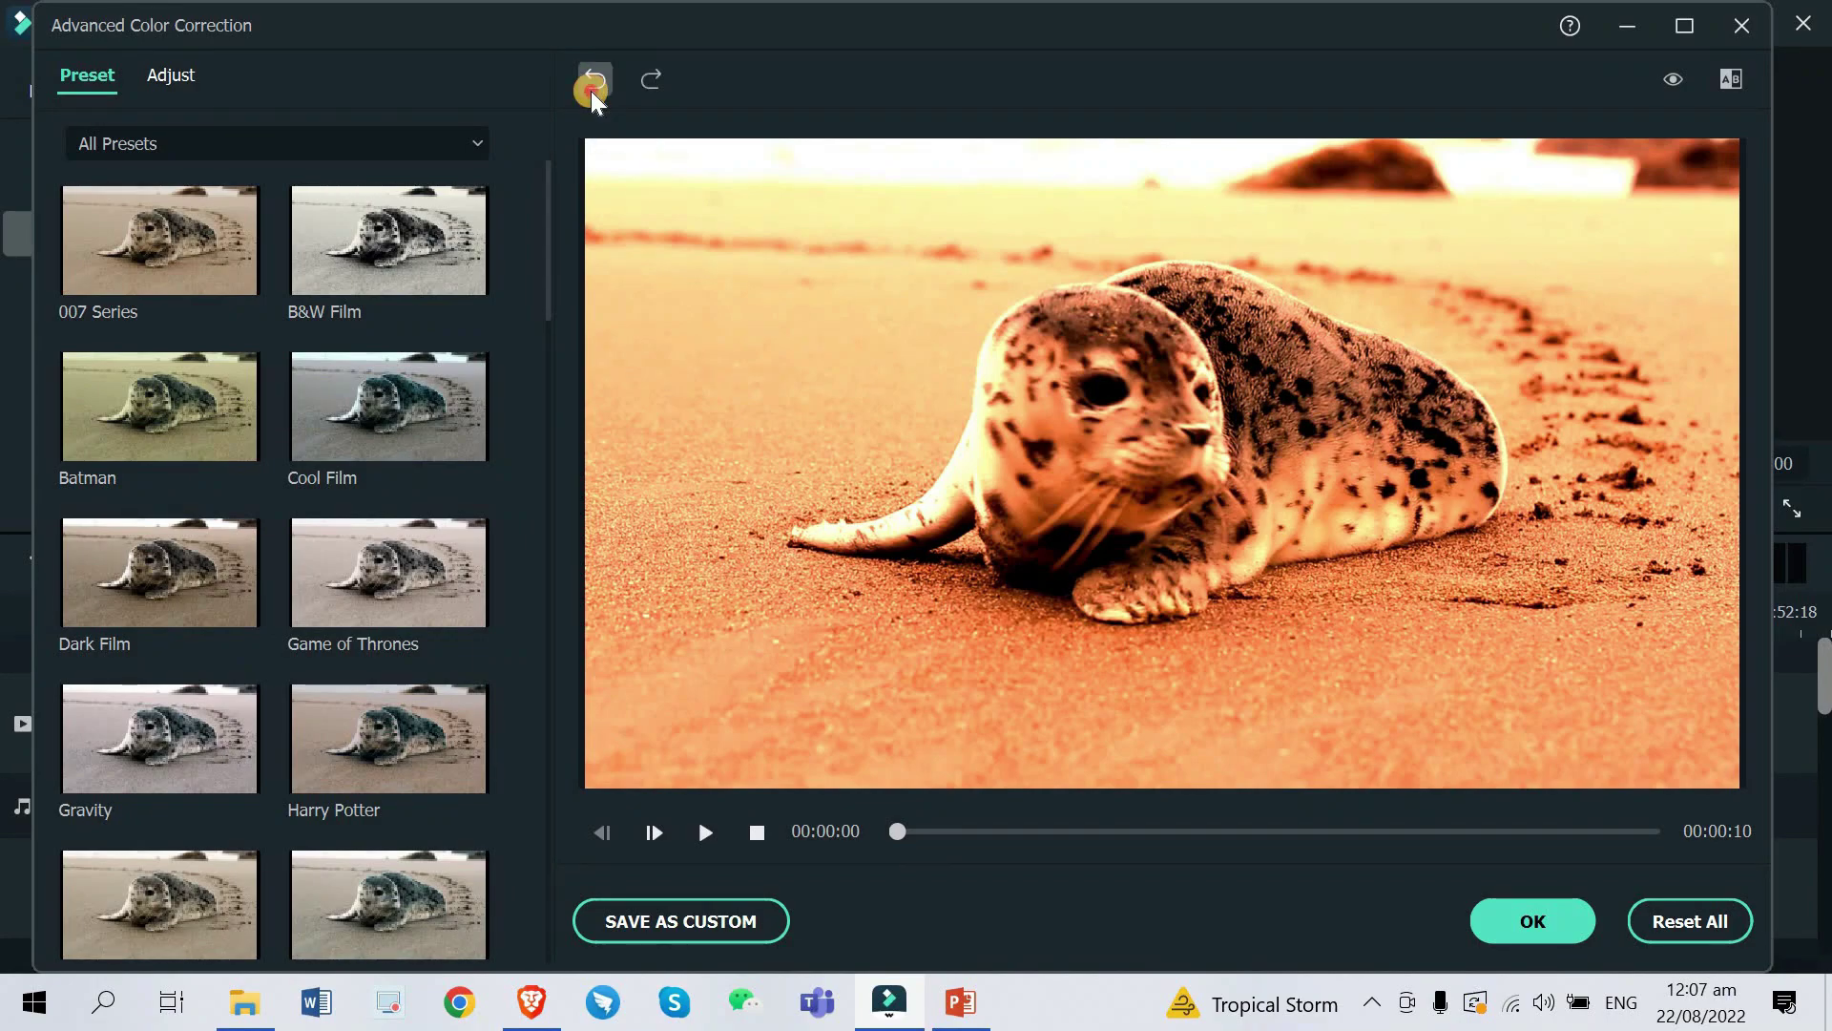
pyautogui.click(591, 90)
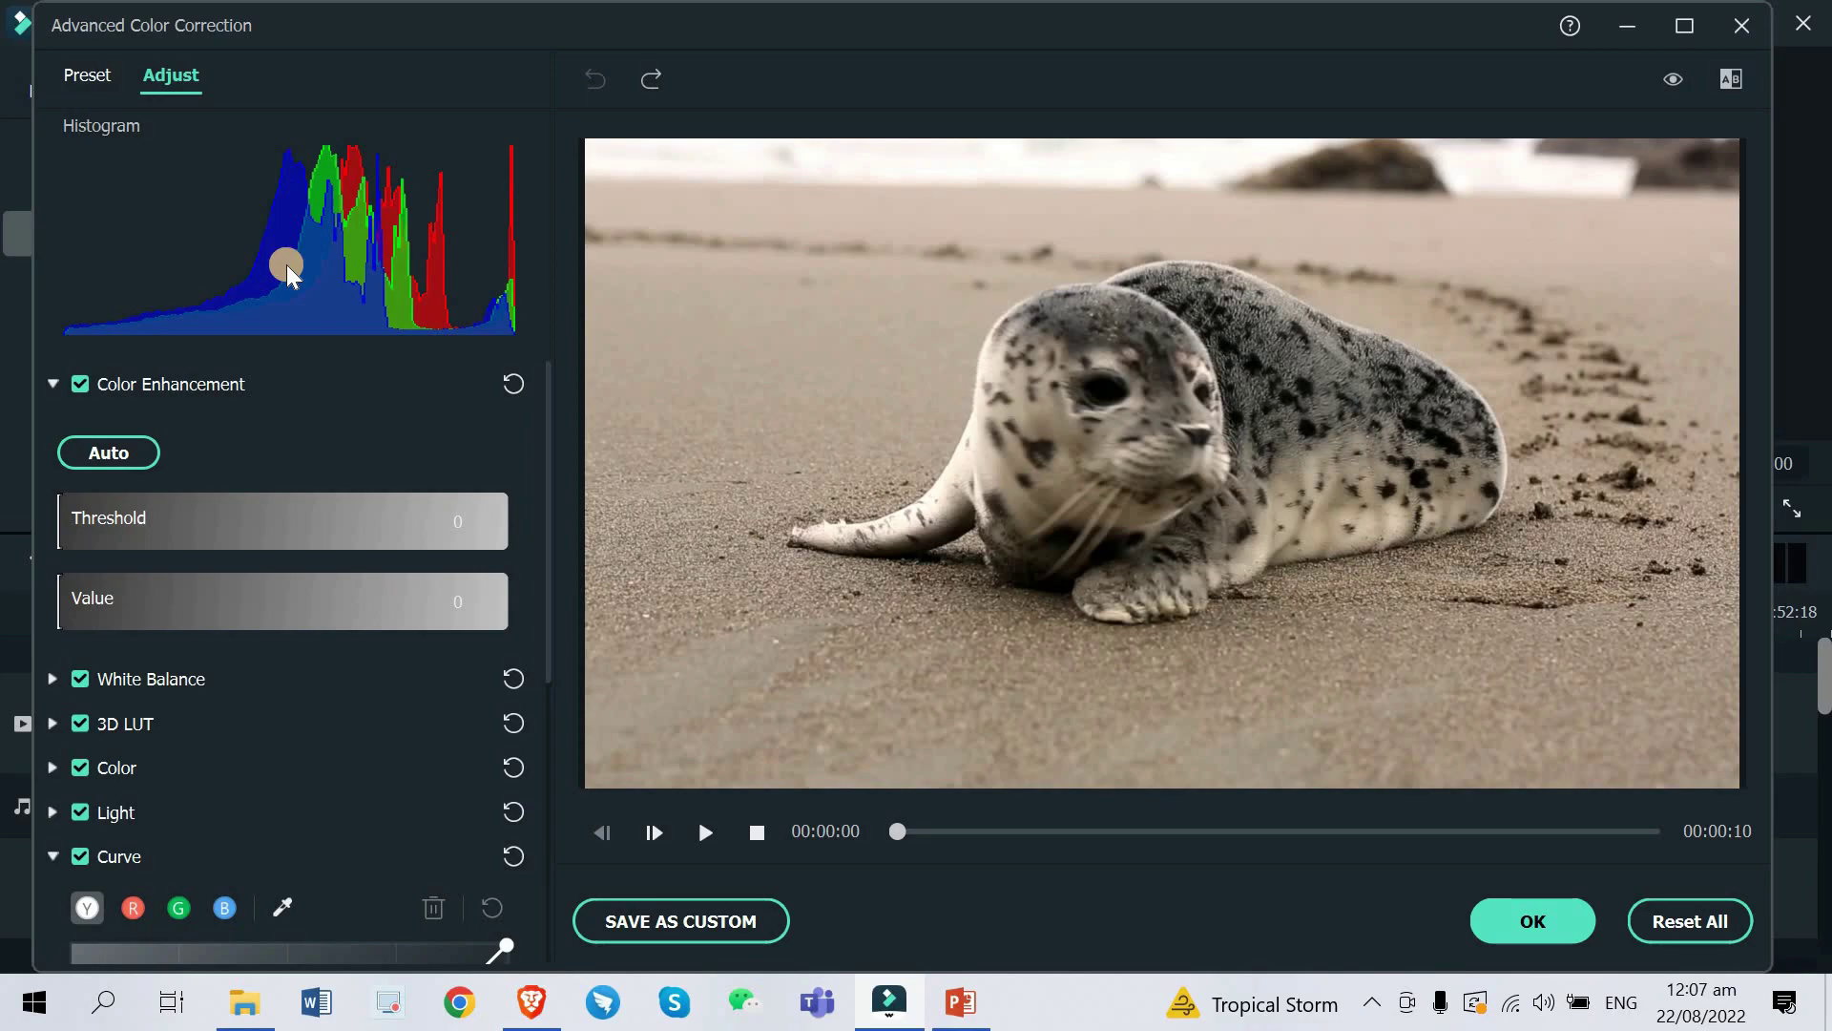
pyautogui.scroll(-3, 218, 462)
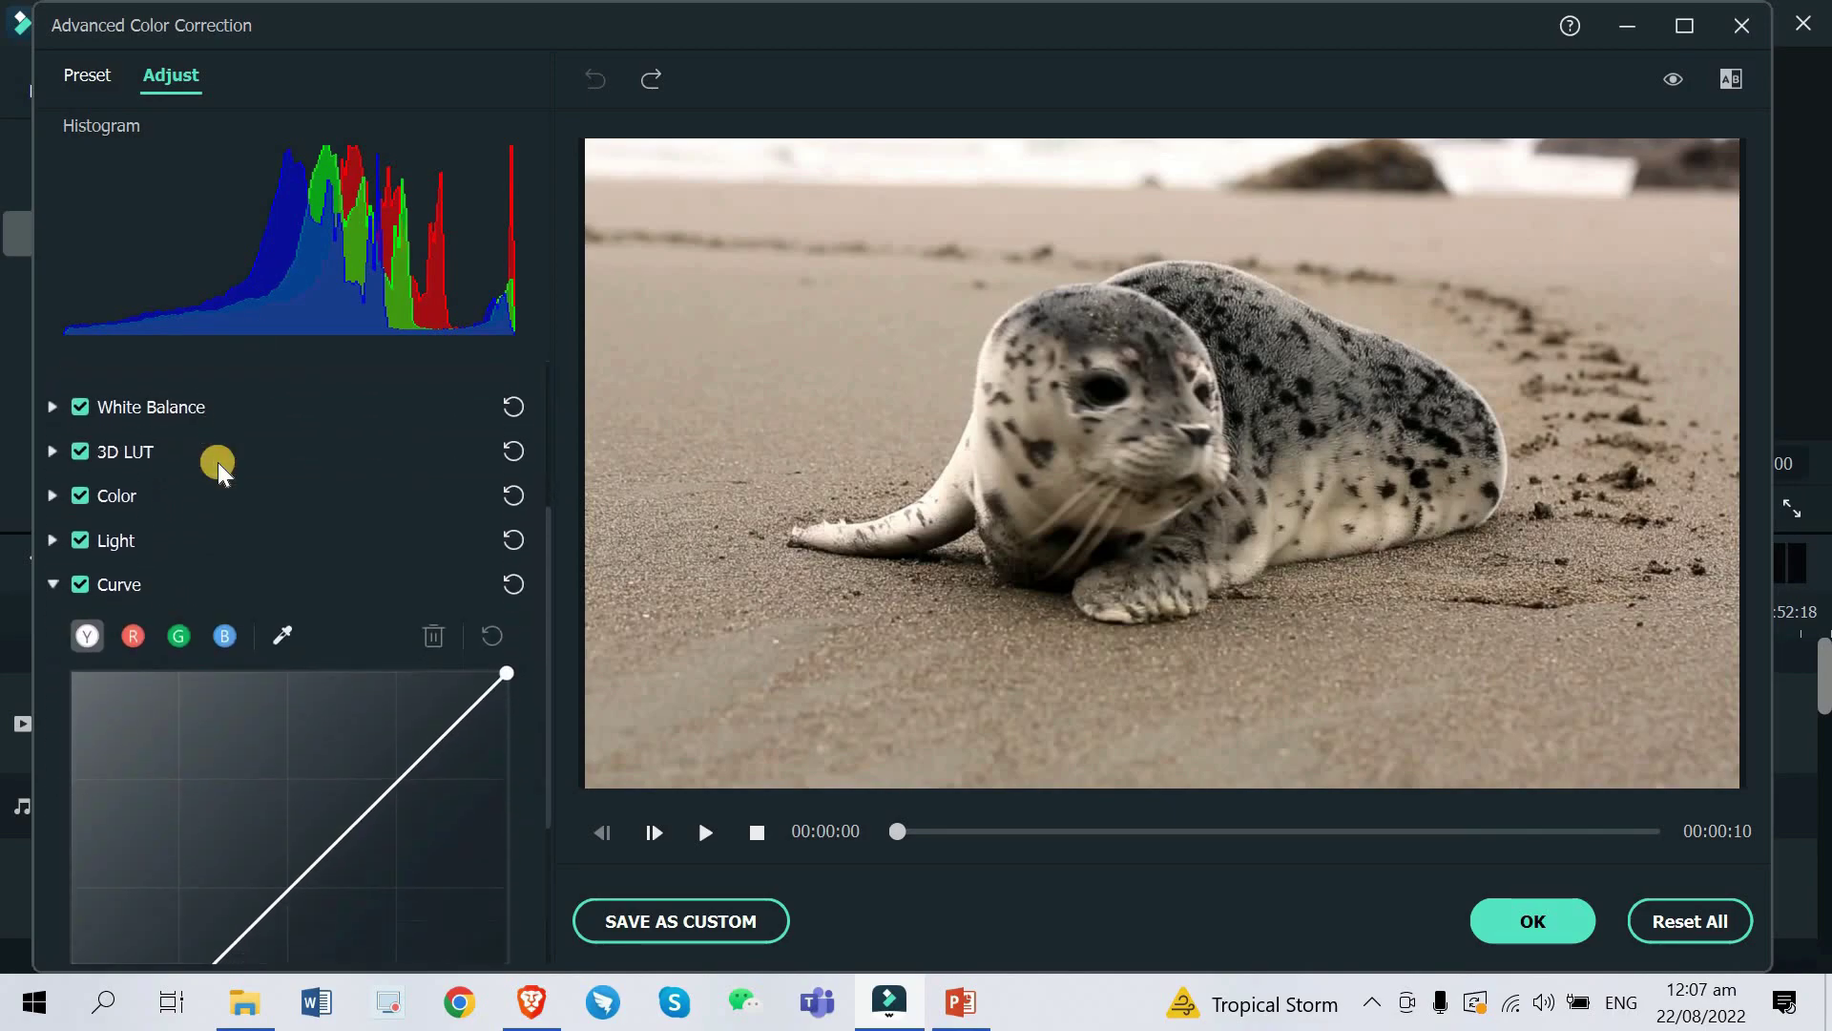
pyautogui.scroll(-3, 218, 461)
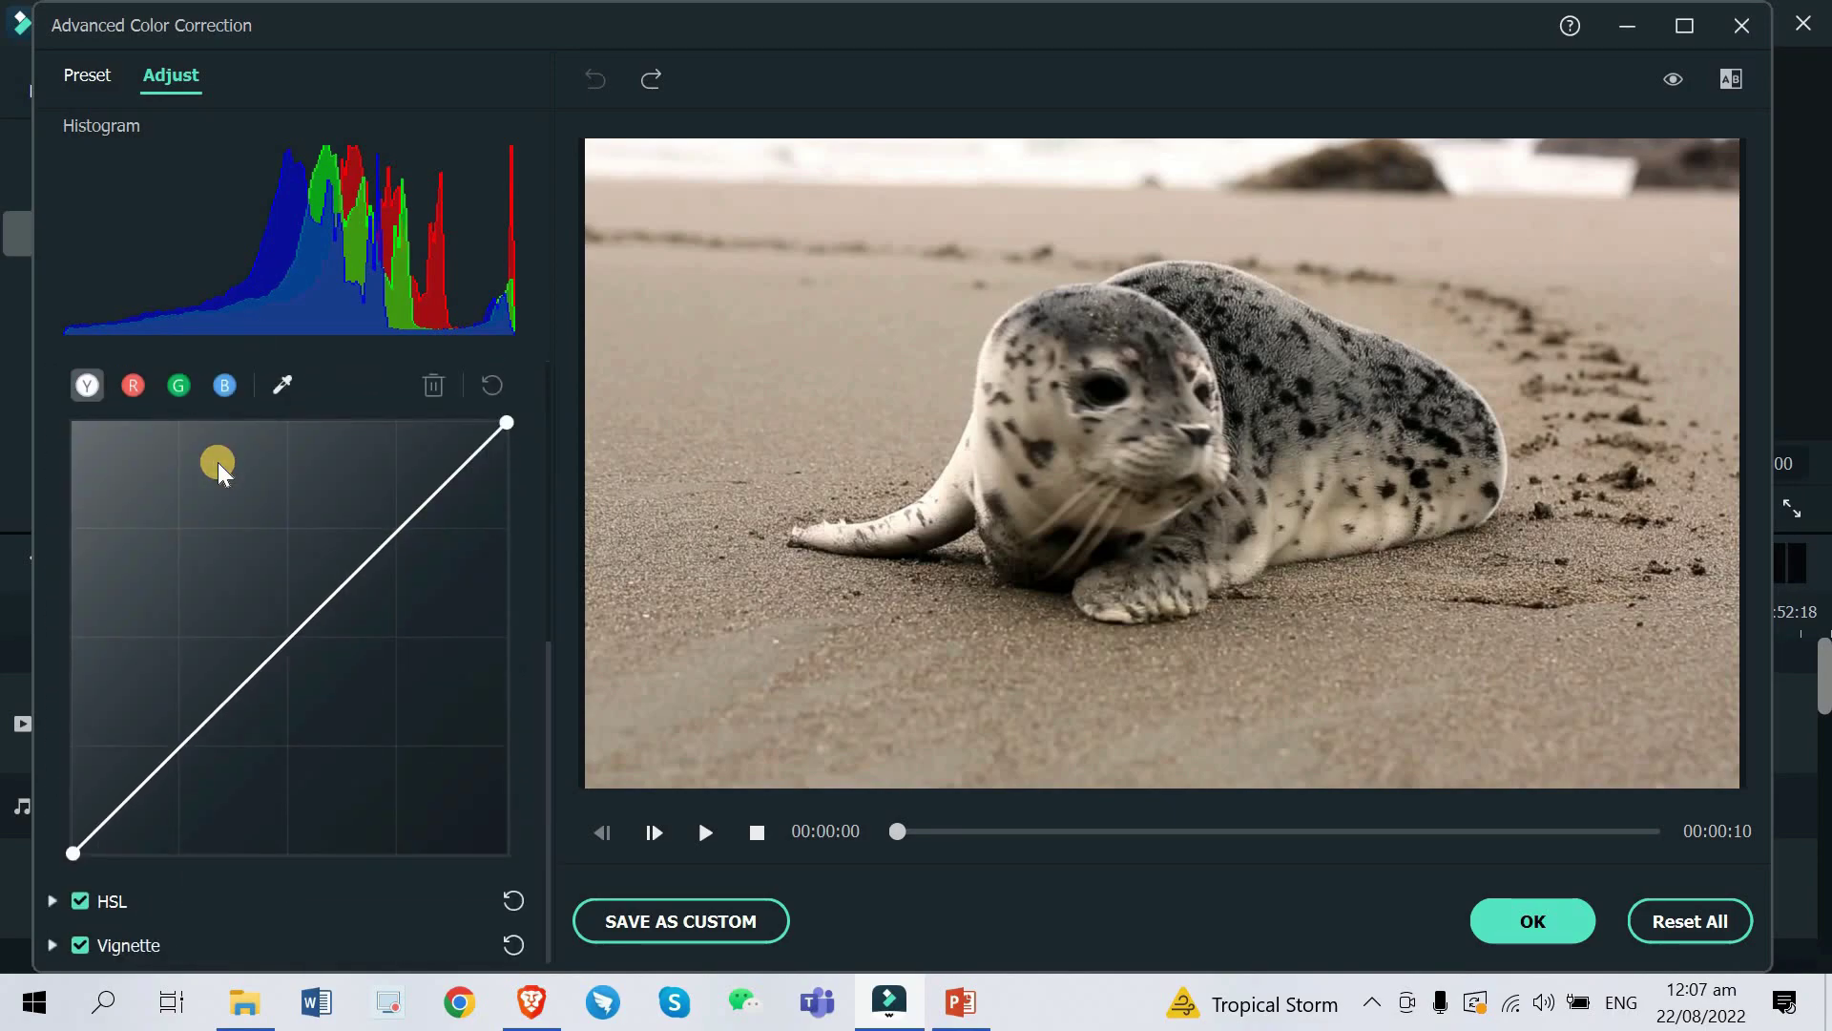
pyautogui.scroll(1, 217, 462)
pyautogui.scroll(-1, 217, 461)
pyautogui.scroll(1, 218, 462)
pyautogui.scroll(-1, 218, 462)
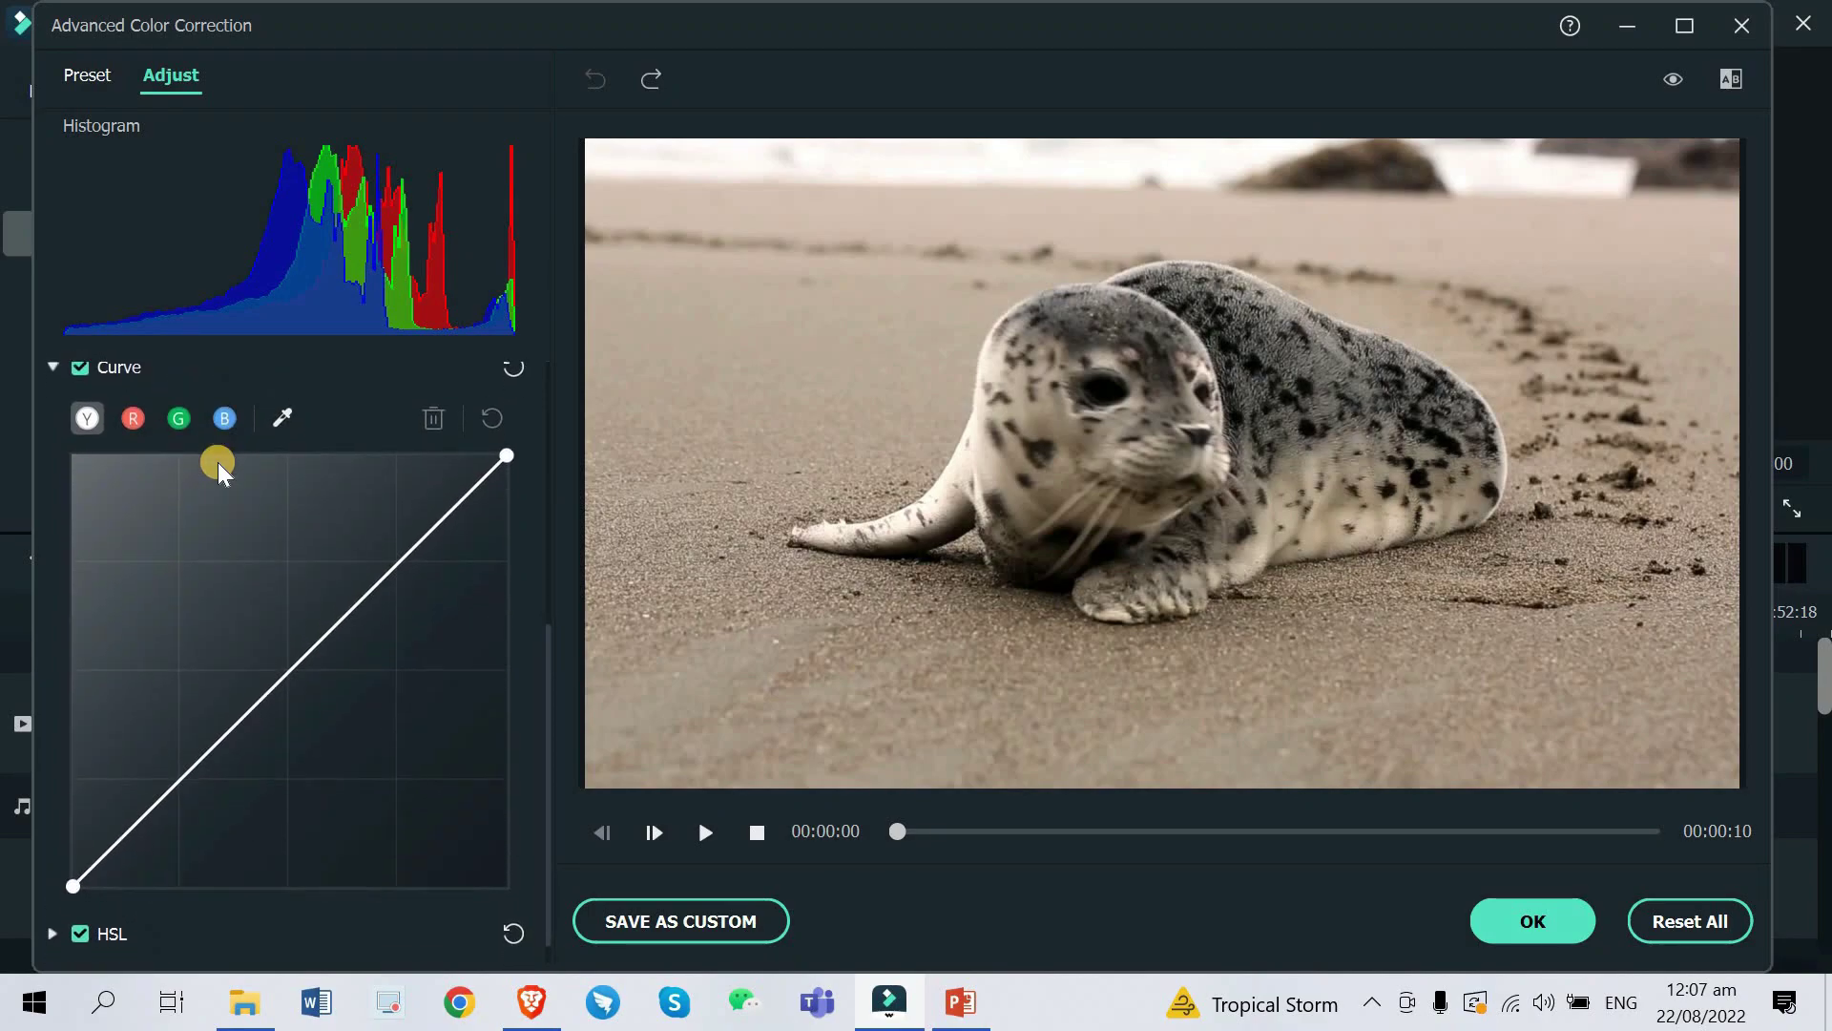
pyautogui.scroll(1, 217, 462)
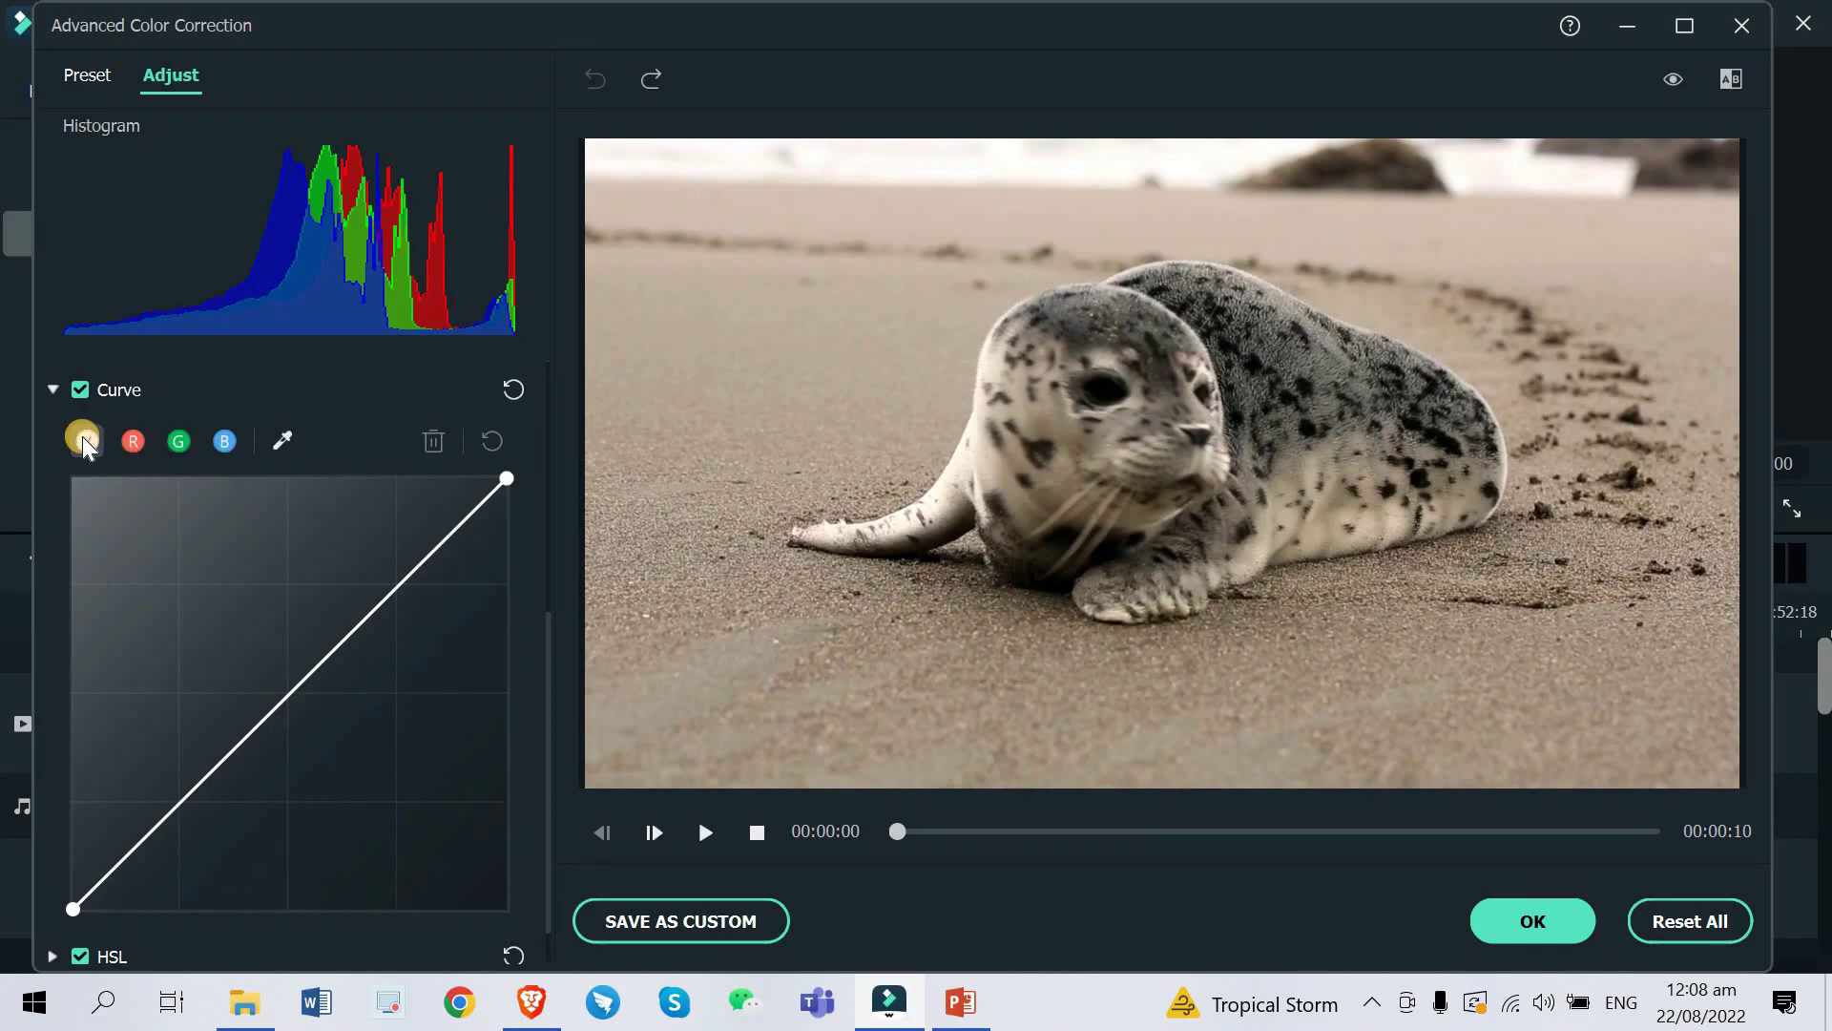
# Check the R, G and B channel curves, ending back on the luminance curve
pyautogui.click(136, 438)
pyautogui.click(172, 440)
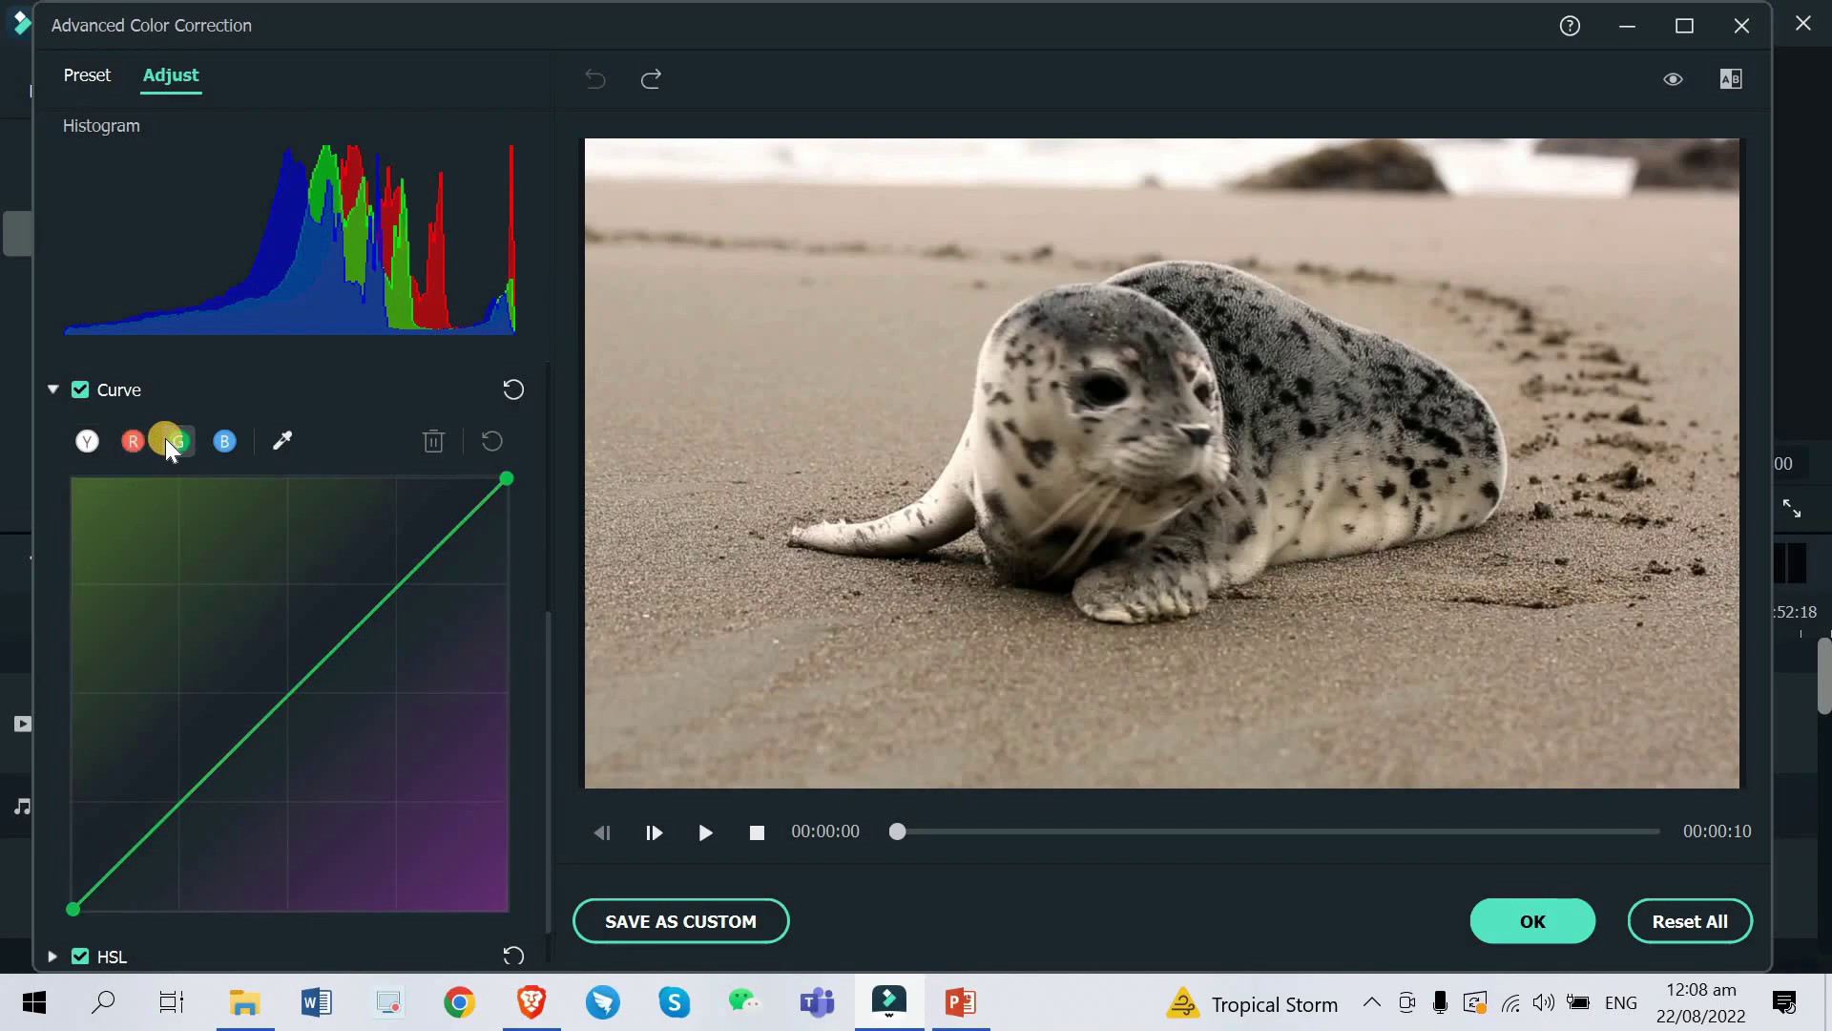
pyautogui.click(223, 439)
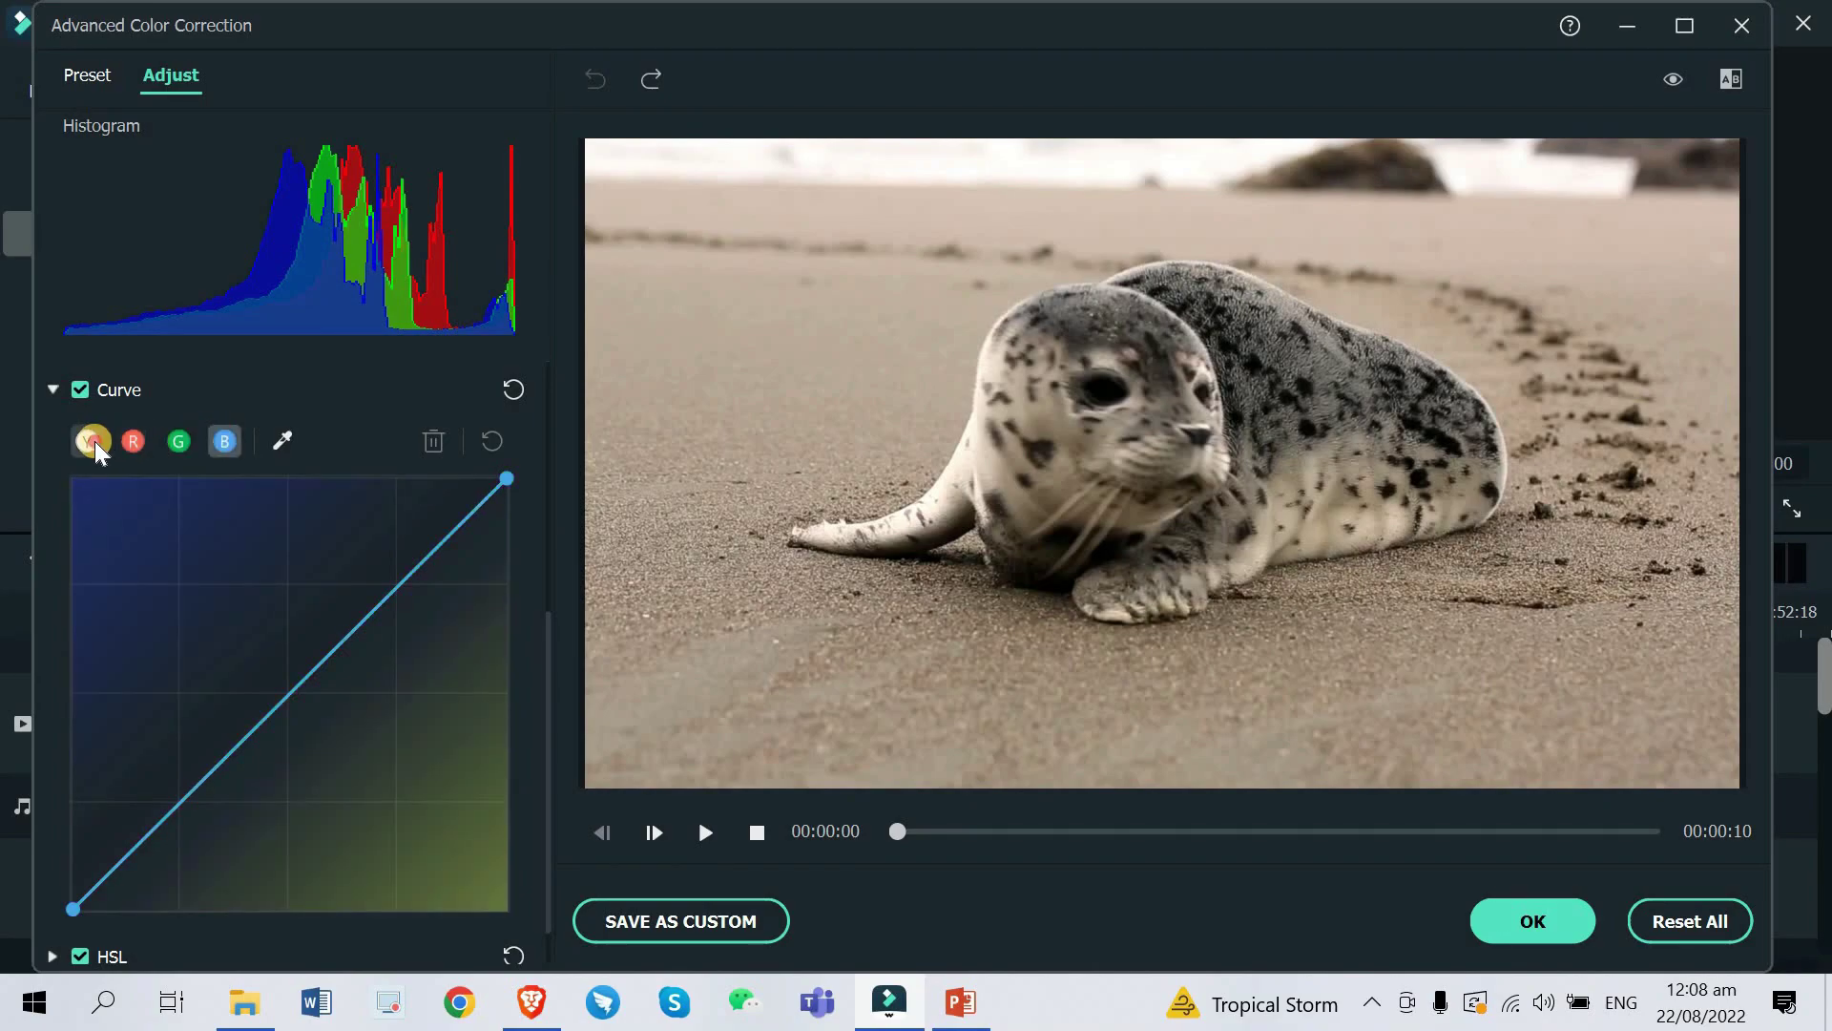
pyautogui.click(91, 439)
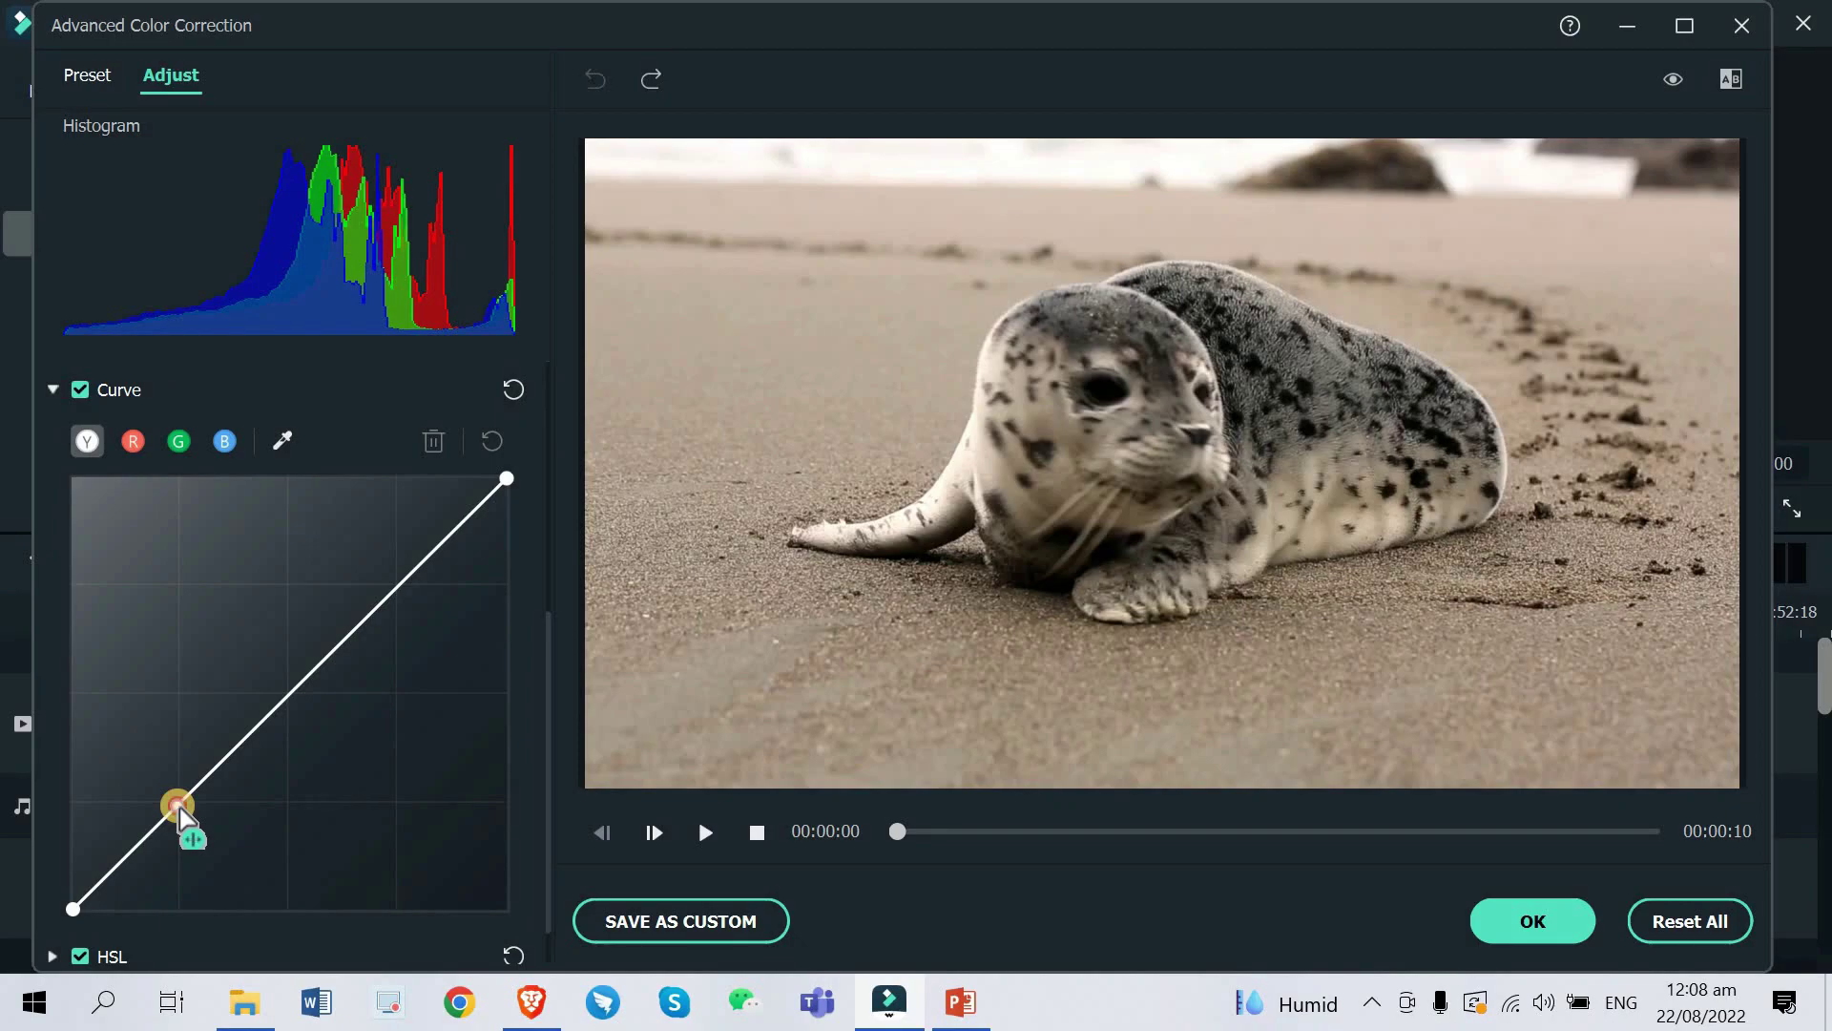
# Reshape the luminance curve, lifting the darker midtones and lowering the brighter midtones
pyautogui.moveTo(180, 807)
pyautogui.mouseDown()
pyautogui.moveTo(197, 838)
pyautogui.moveTo(143, 775)
pyautogui.moveTo(203, 832)
pyautogui.moveTo(245, 838)
pyautogui.moveTo(172, 817)
pyautogui.mouseUp()
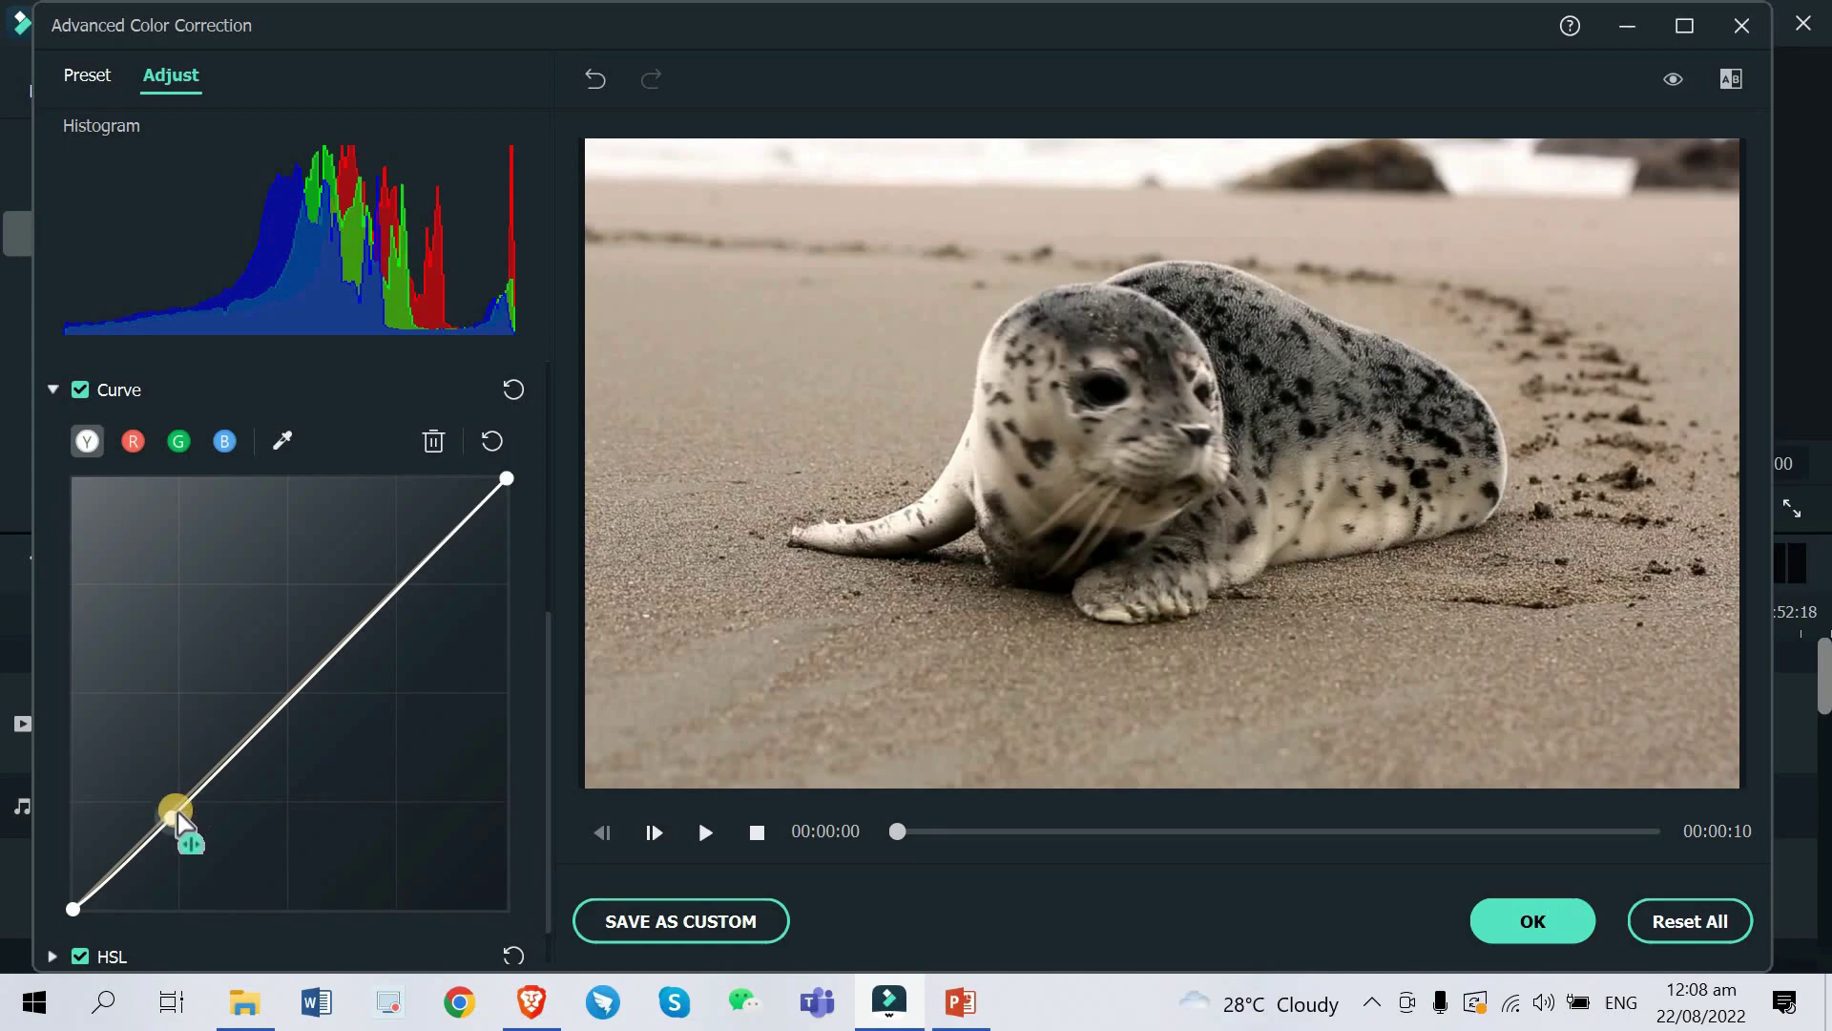
pyautogui.moveTo(178, 809)
pyautogui.mouseDown()
pyautogui.moveTo(118, 692)
pyautogui.moveTo(174, 792)
pyautogui.moveTo(277, 810)
pyautogui.moveTo(296, 842)
pyautogui.moveTo(191, 803)
pyautogui.mouseUp()
pyautogui.moveTo(284, 706); pyautogui.dragTo(274, 688)
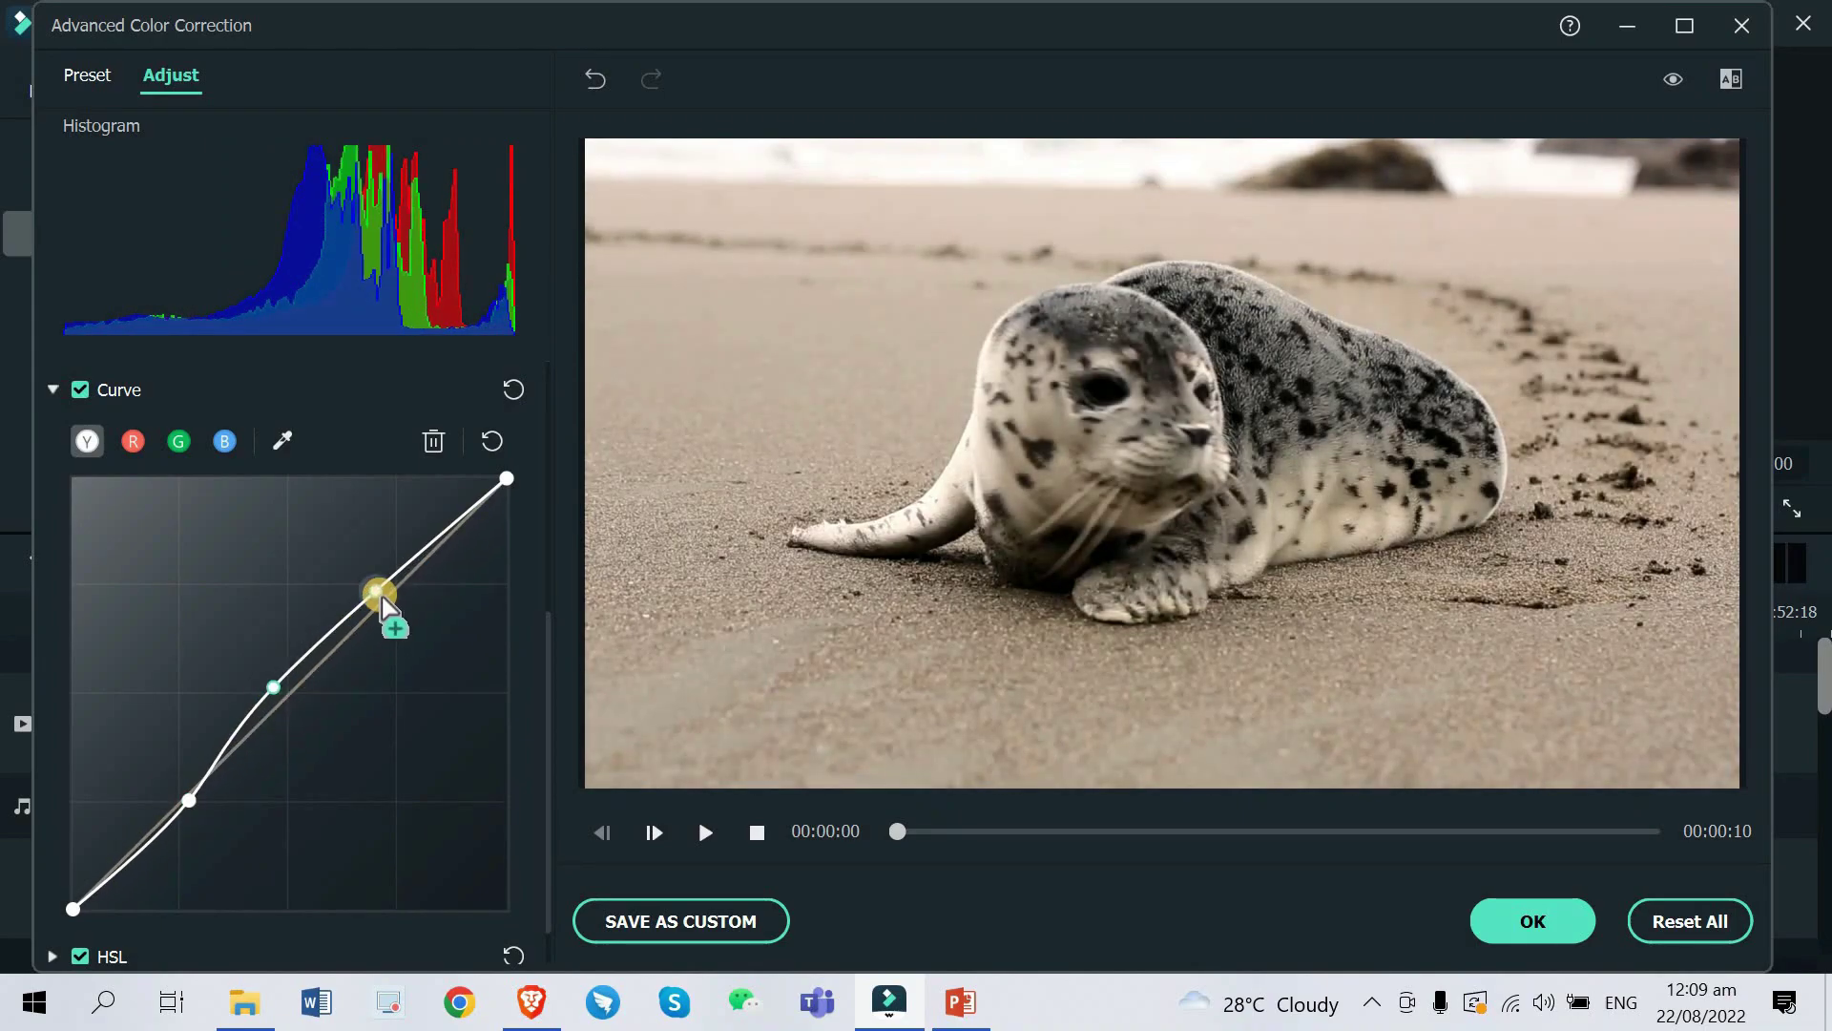
pyautogui.moveTo(382, 597); pyautogui.dragTo(401, 617)
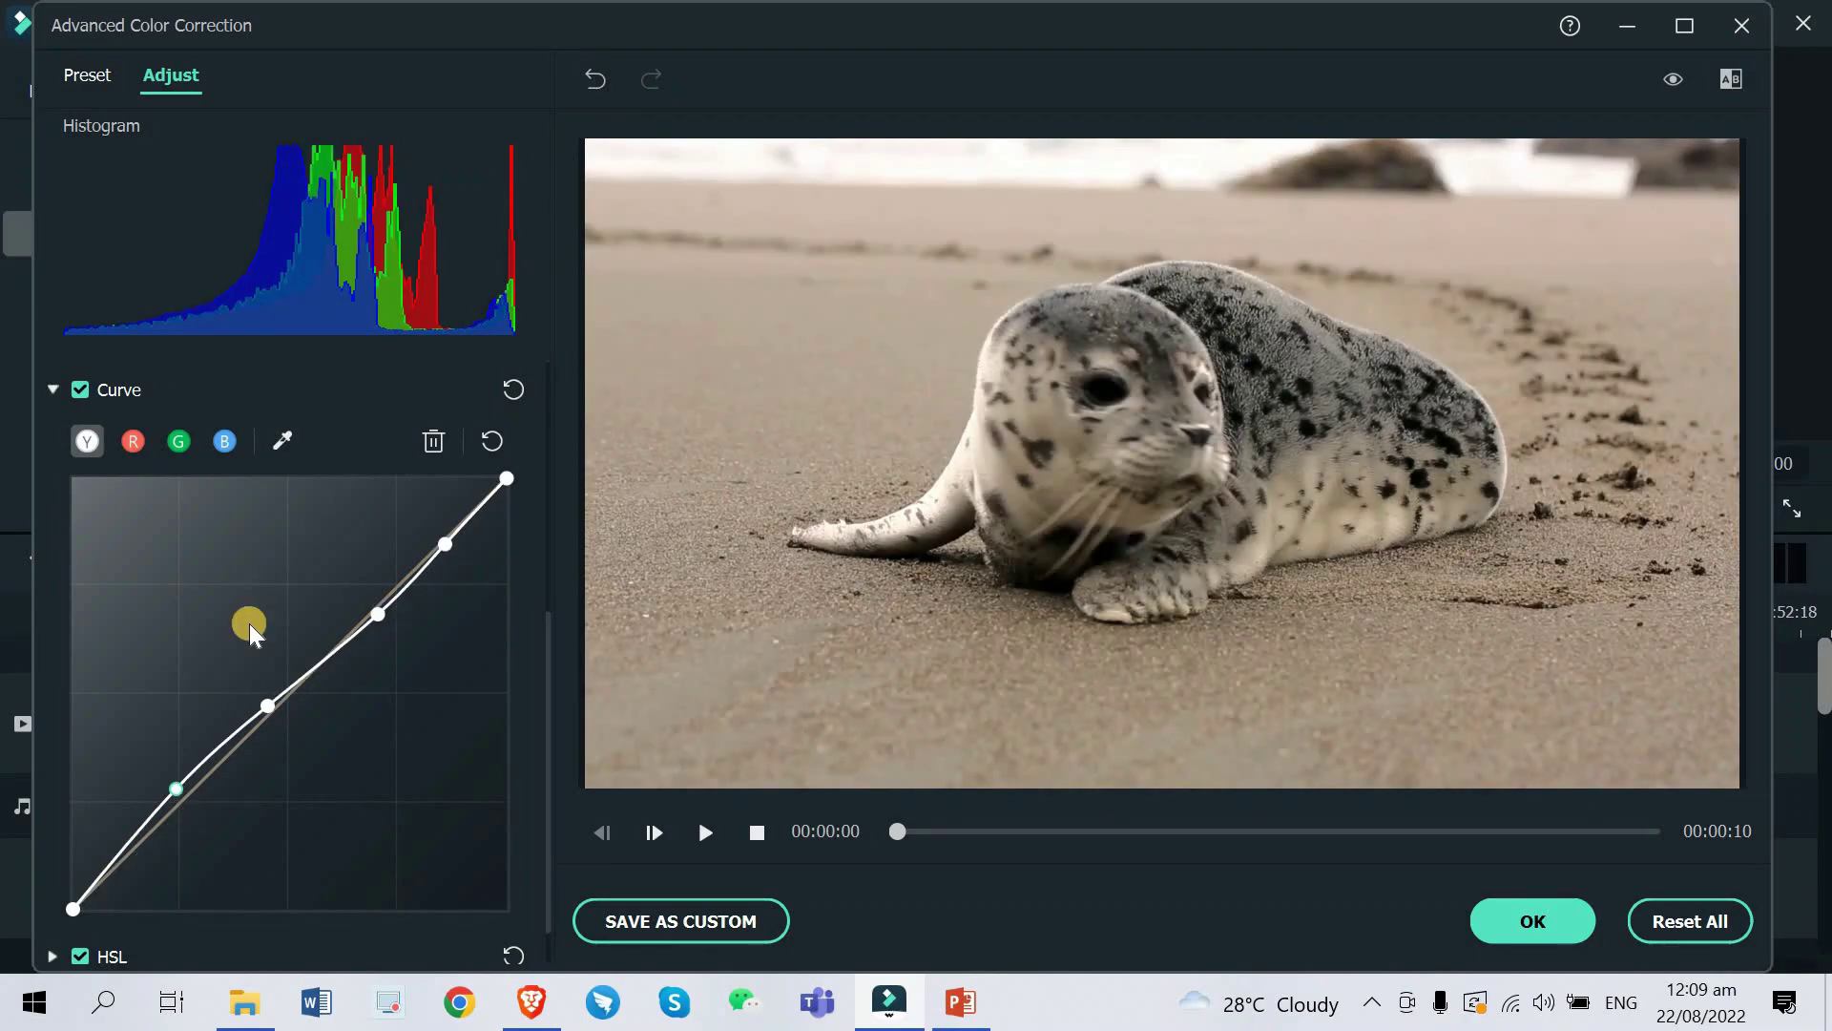
pyautogui.click(122, 445)
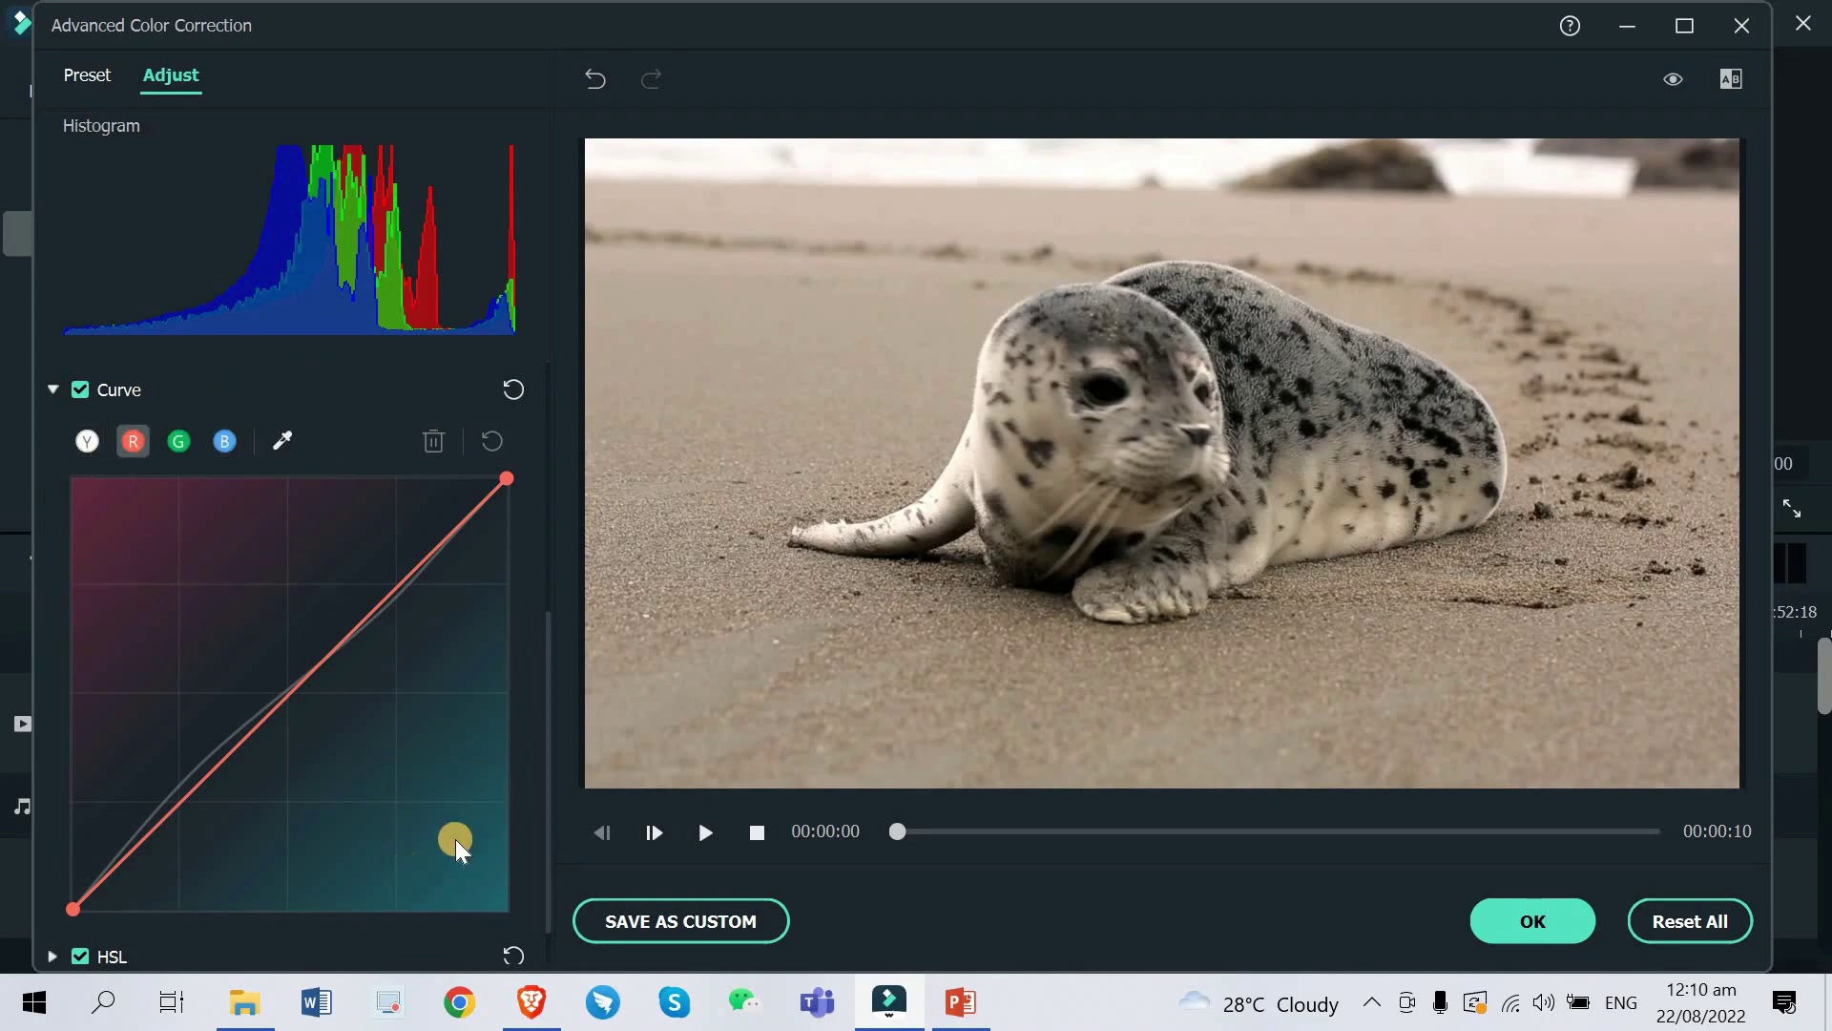
# Bend the red curve into a wavy shape through several added points, warming the beach scene
pyautogui.moveTo(216, 770)
pyautogui.mouseDown()
pyautogui.moveTo(378, 857)
pyautogui.moveTo(214, 775)
pyautogui.mouseUp()
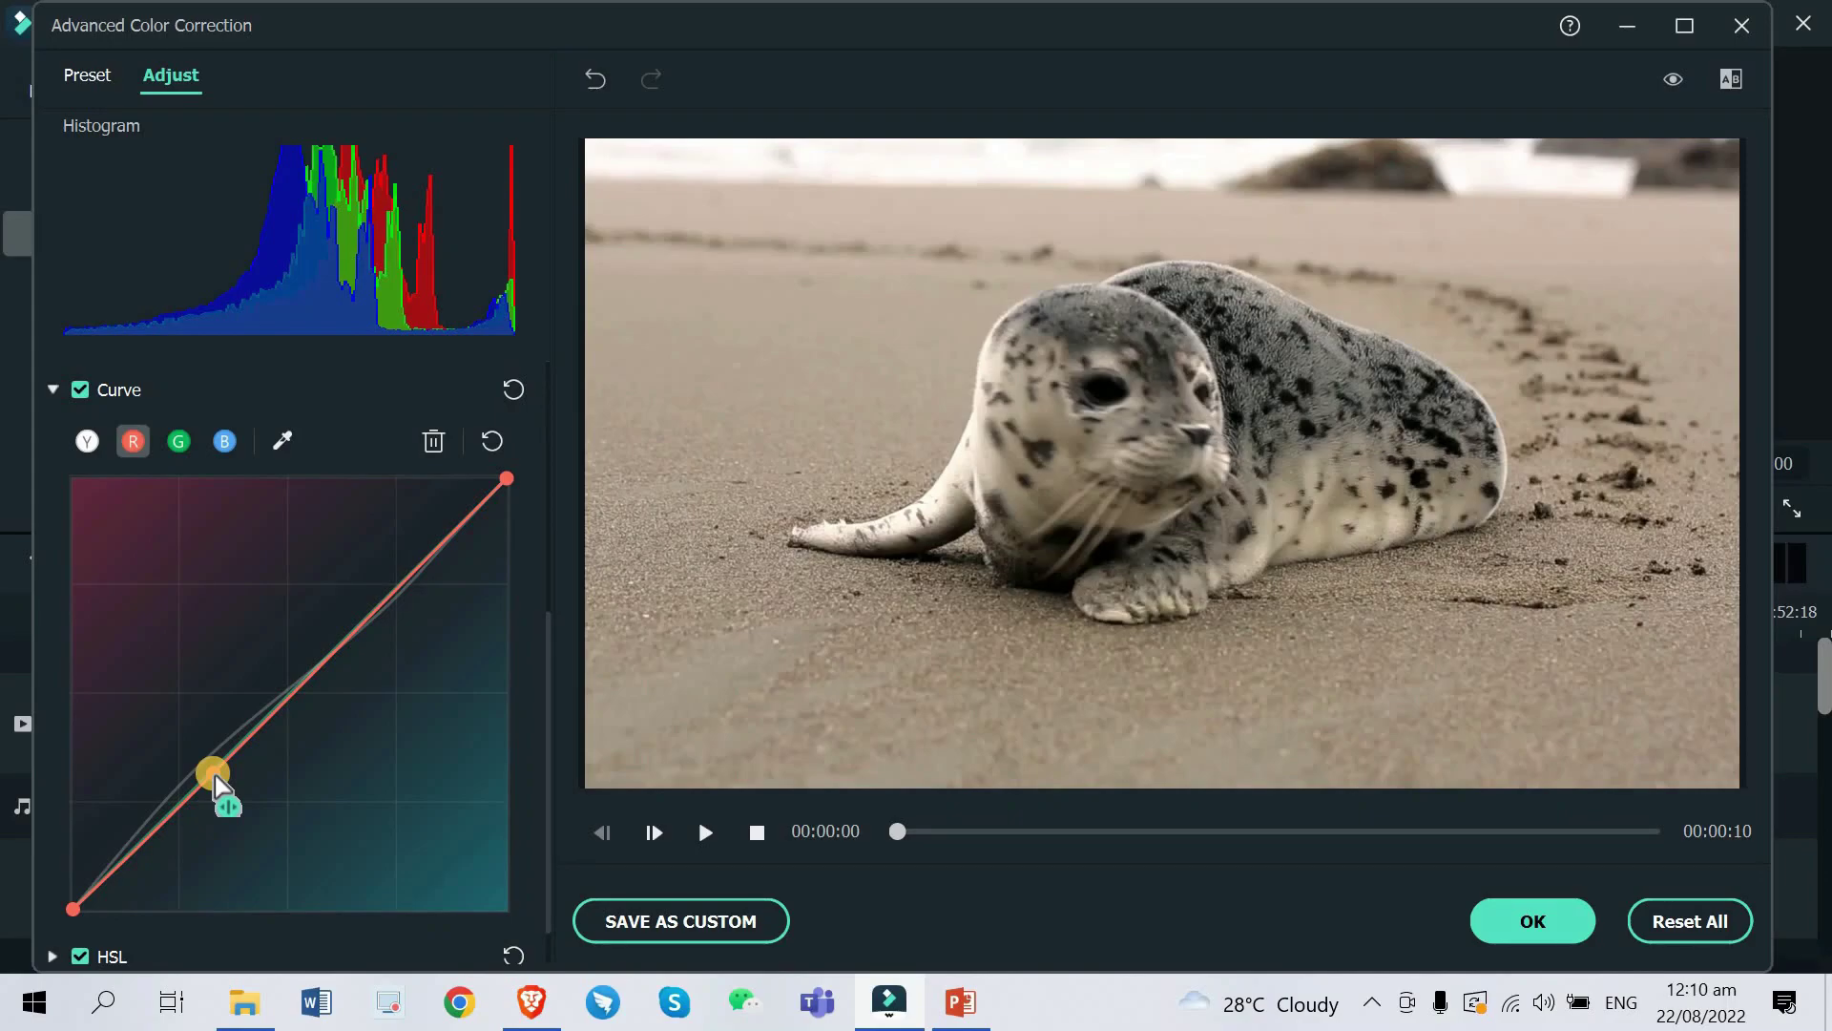
pyautogui.moveTo(213, 771); pyautogui.dragTo(208, 765)
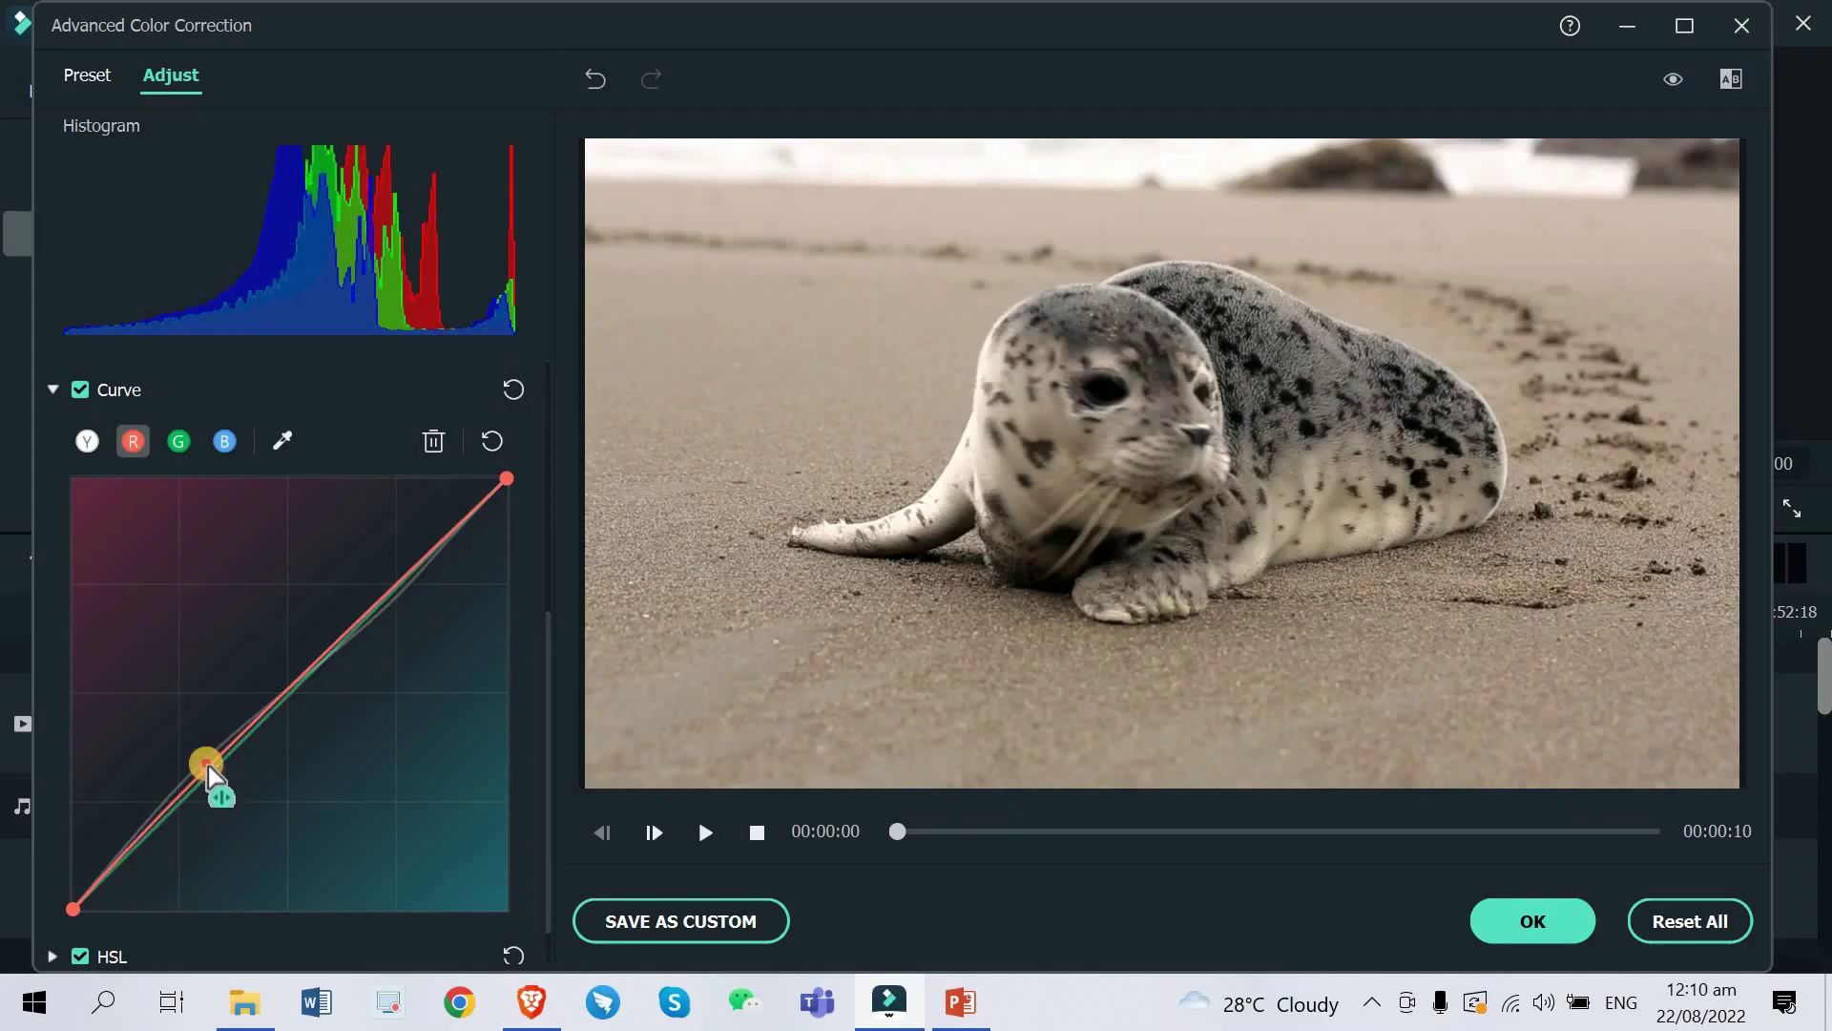
pyautogui.click(329, 648)
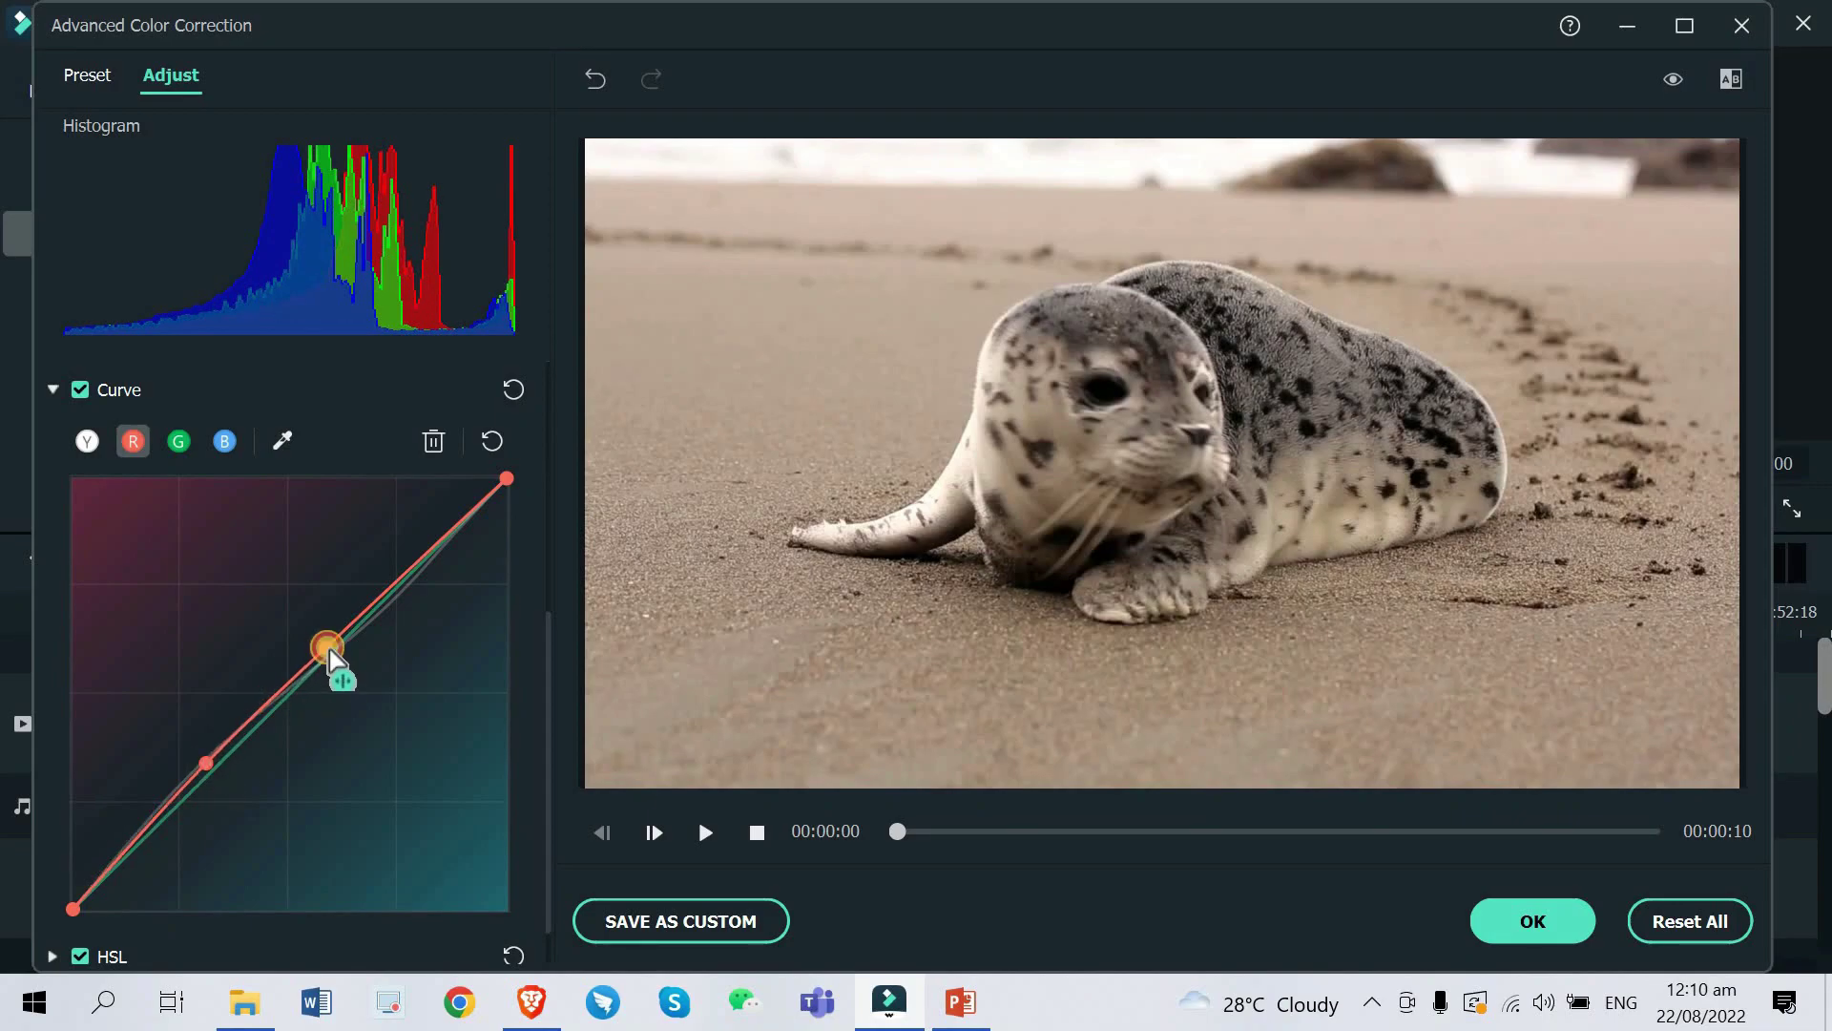
pyautogui.moveTo(329, 649); pyautogui.dragTo(320, 628)
pyautogui.click(401, 560)
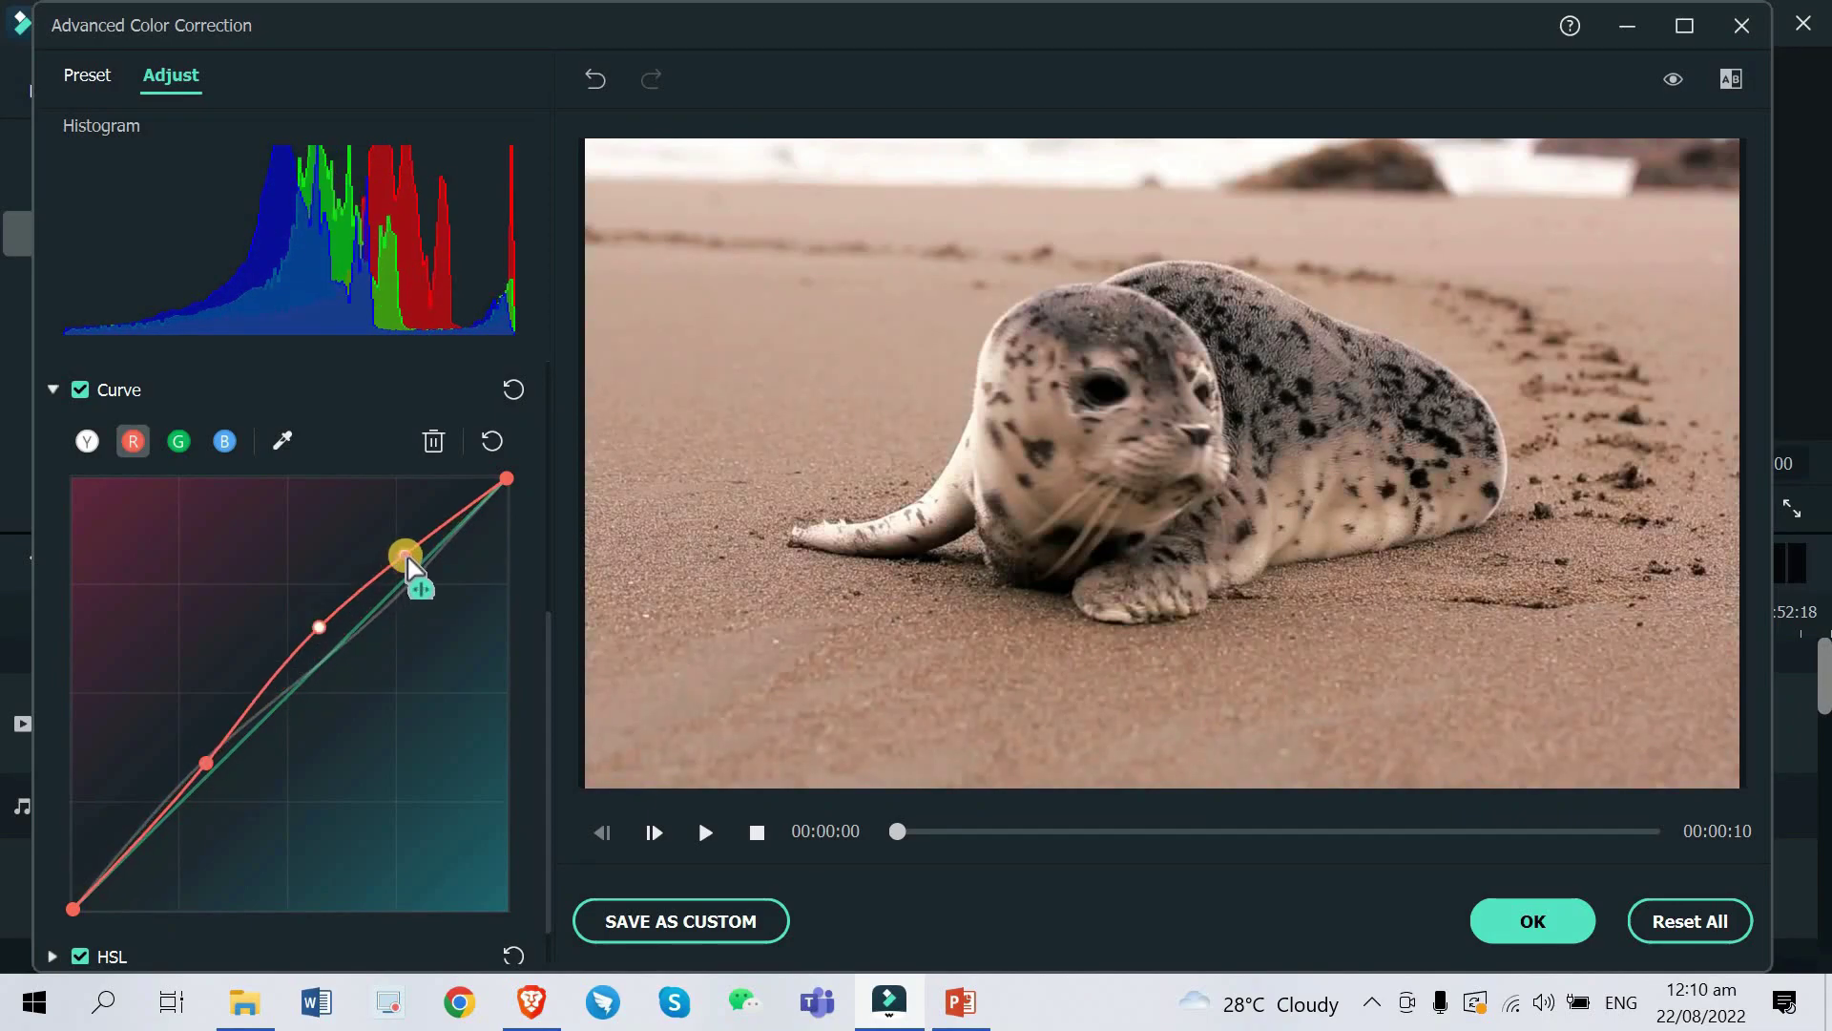
pyautogui.moveTo(409, 557); pyautogui.dragTo(431, 581)
pyautogui.moveTo(494, 518); pyautogui.dragTo(464, 499)
pyautogui.moveTo(319, 628); pyautogui.dragTo(318, 637)
pyautogui.click(210, 767)
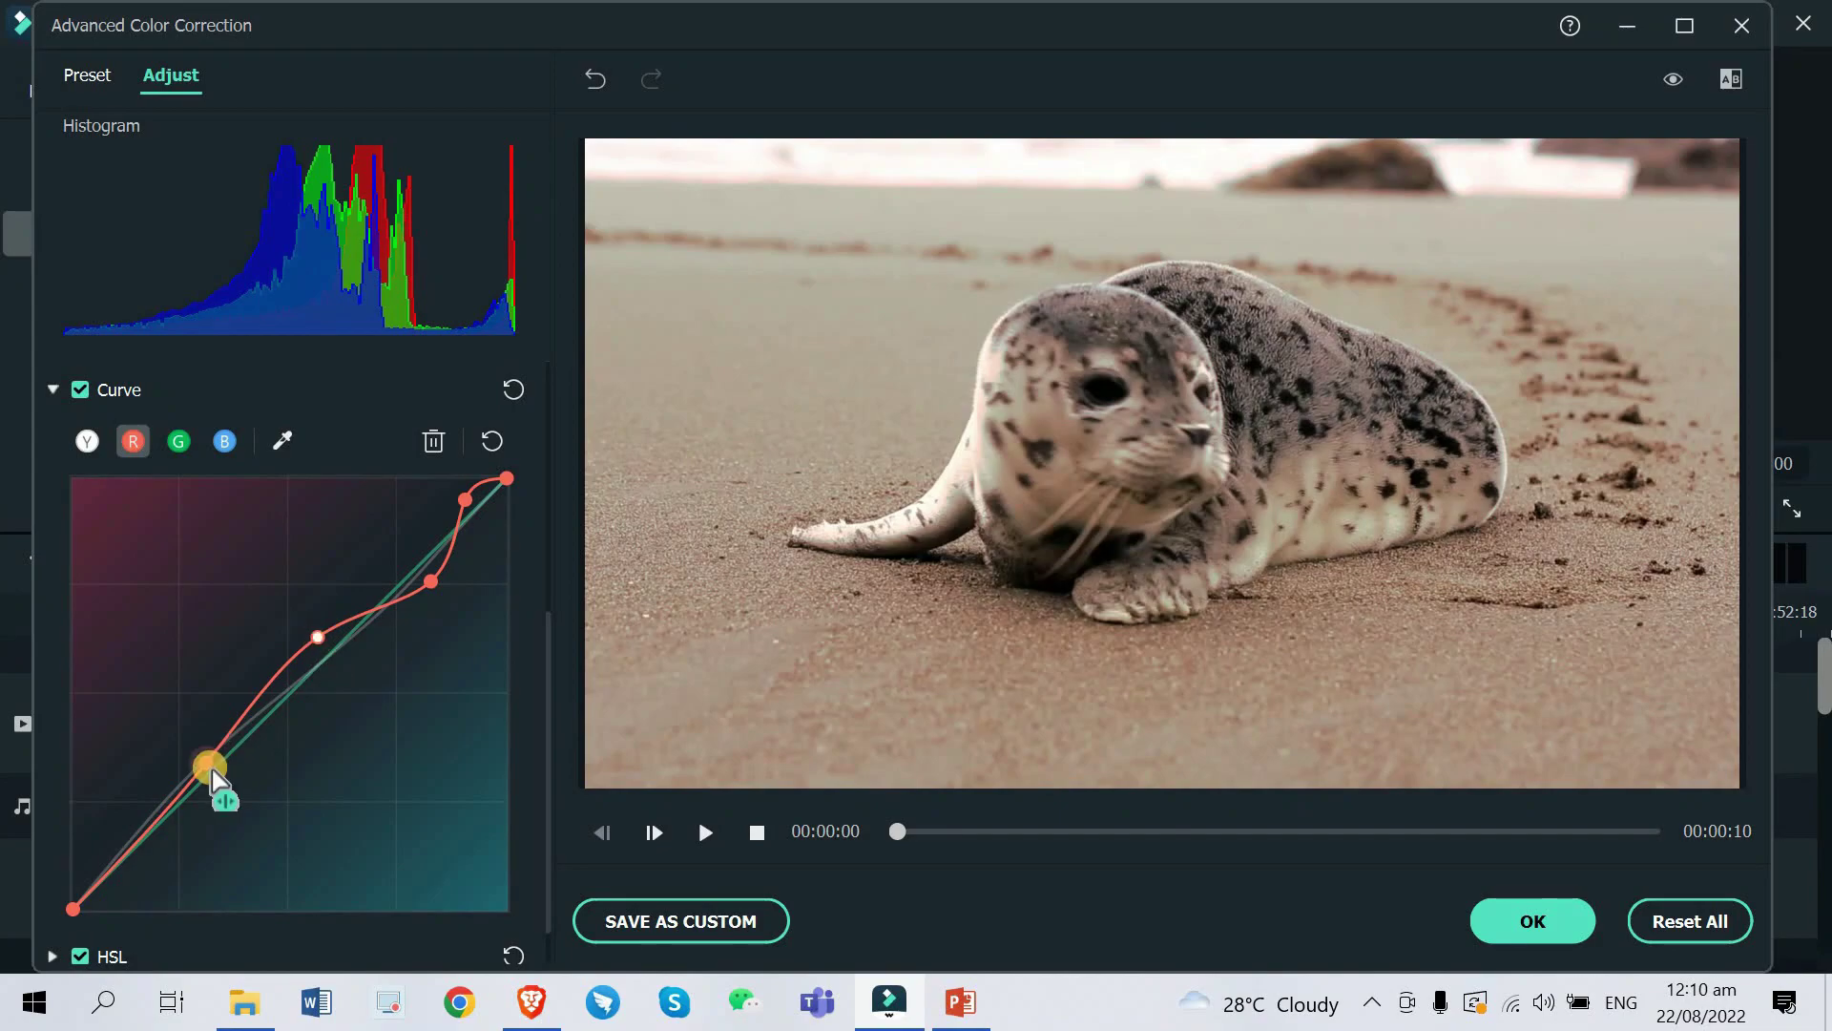
pyautogui.moveTo(212, 769)
pyautogui.mouseDown()
pyautogui.moveTo(178, 750)
pyautogui.moveTo(199, 782)
pyautogui.mouseUp()
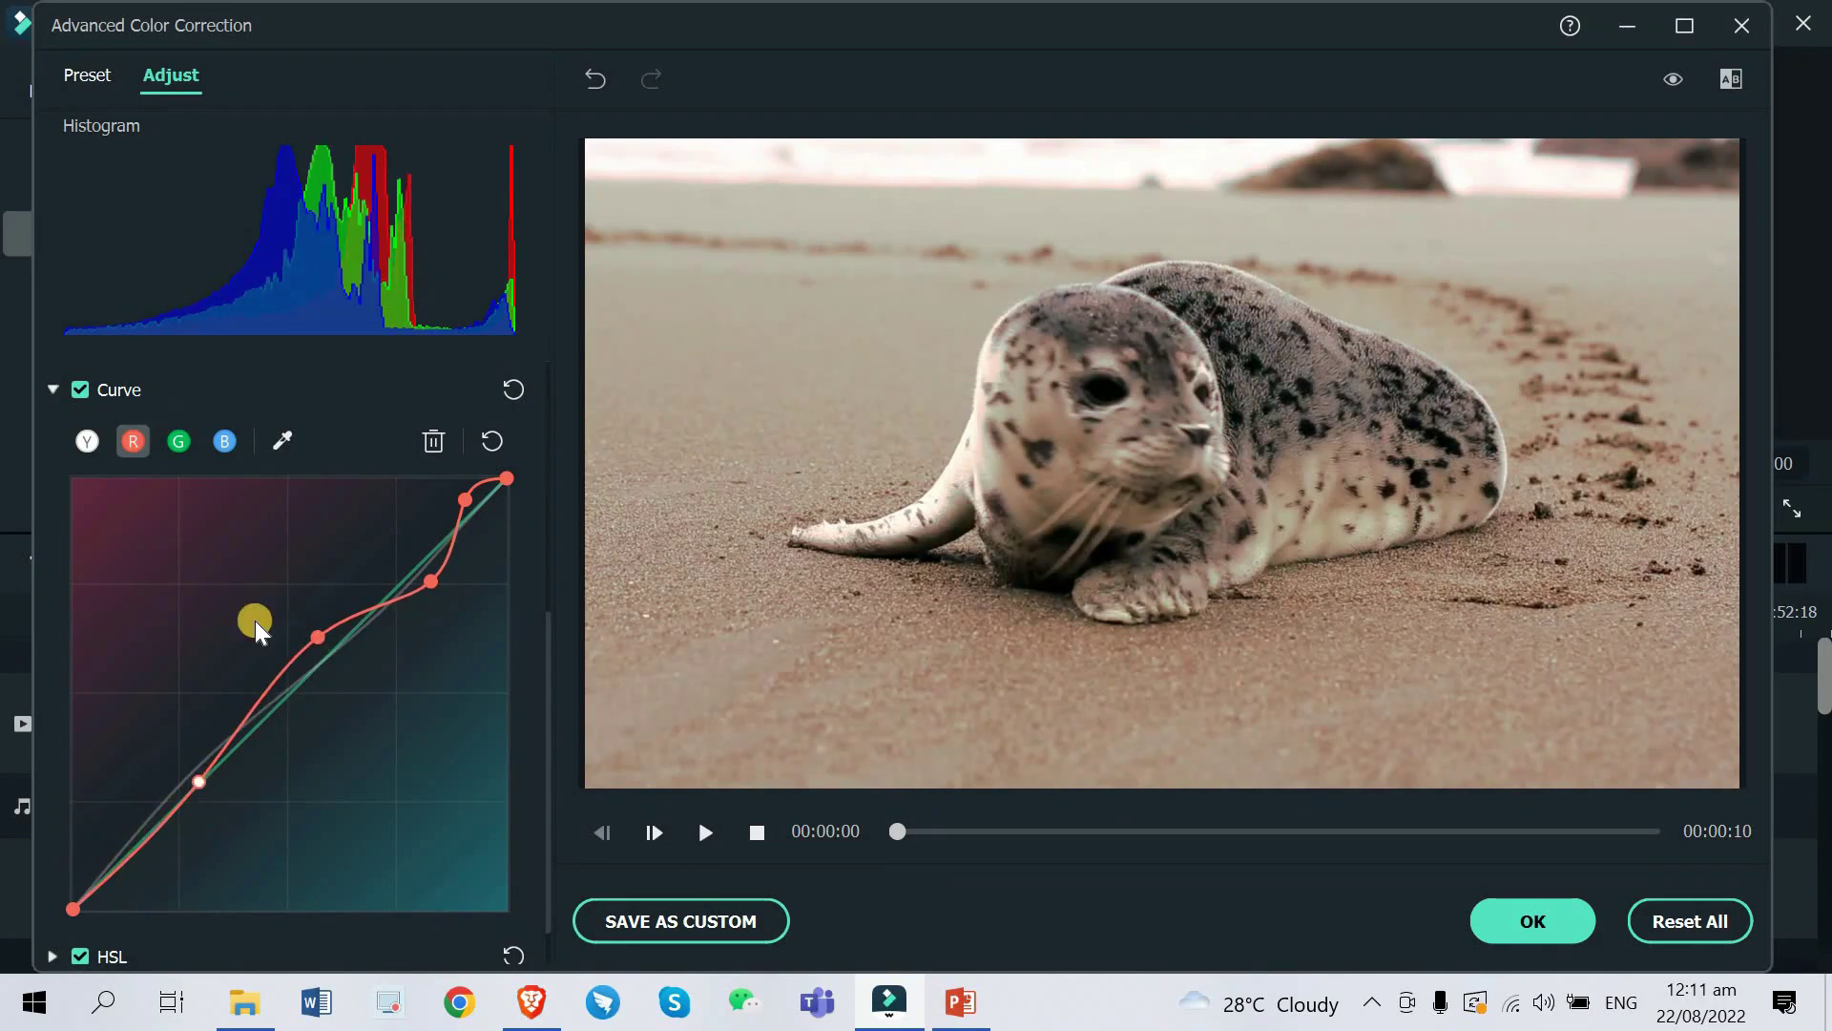
pyautogui.click(182, 454)
# Pull the lower green curve point below the diagonal and play back to check the magenta tint
pyautogui.click(181, 799)
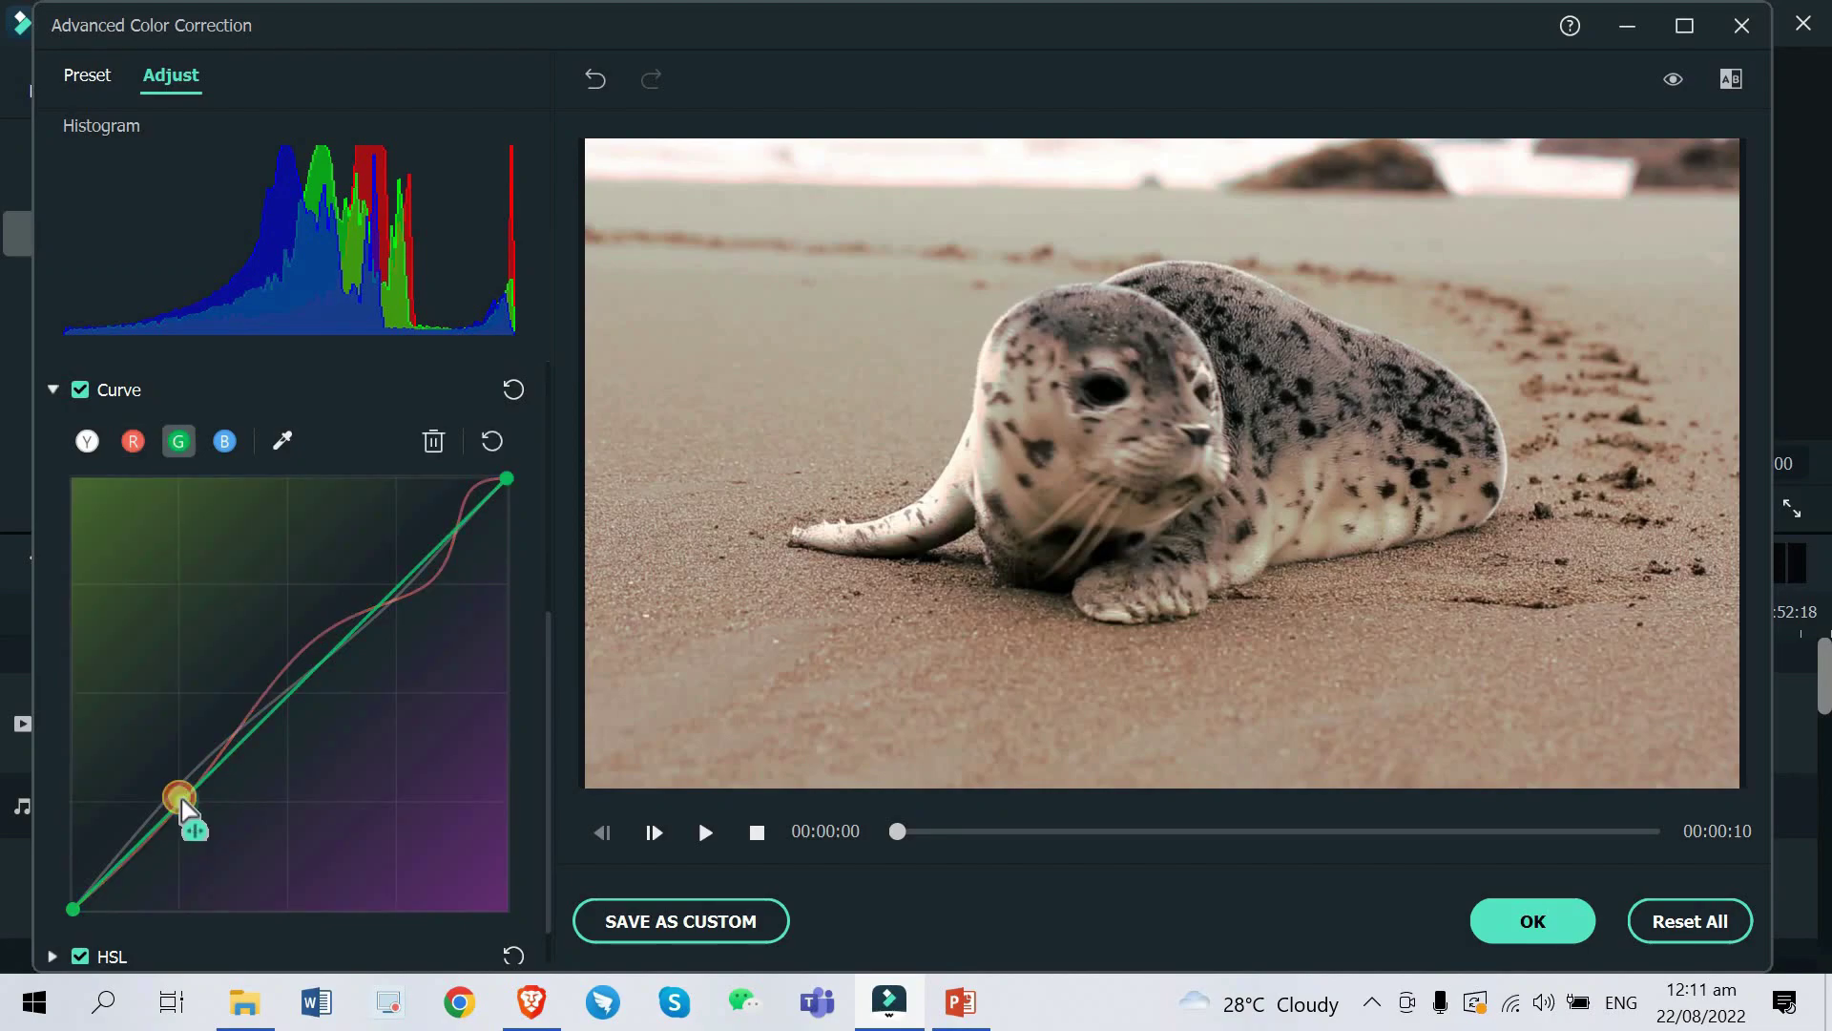
pyautogui.click(179, 797)
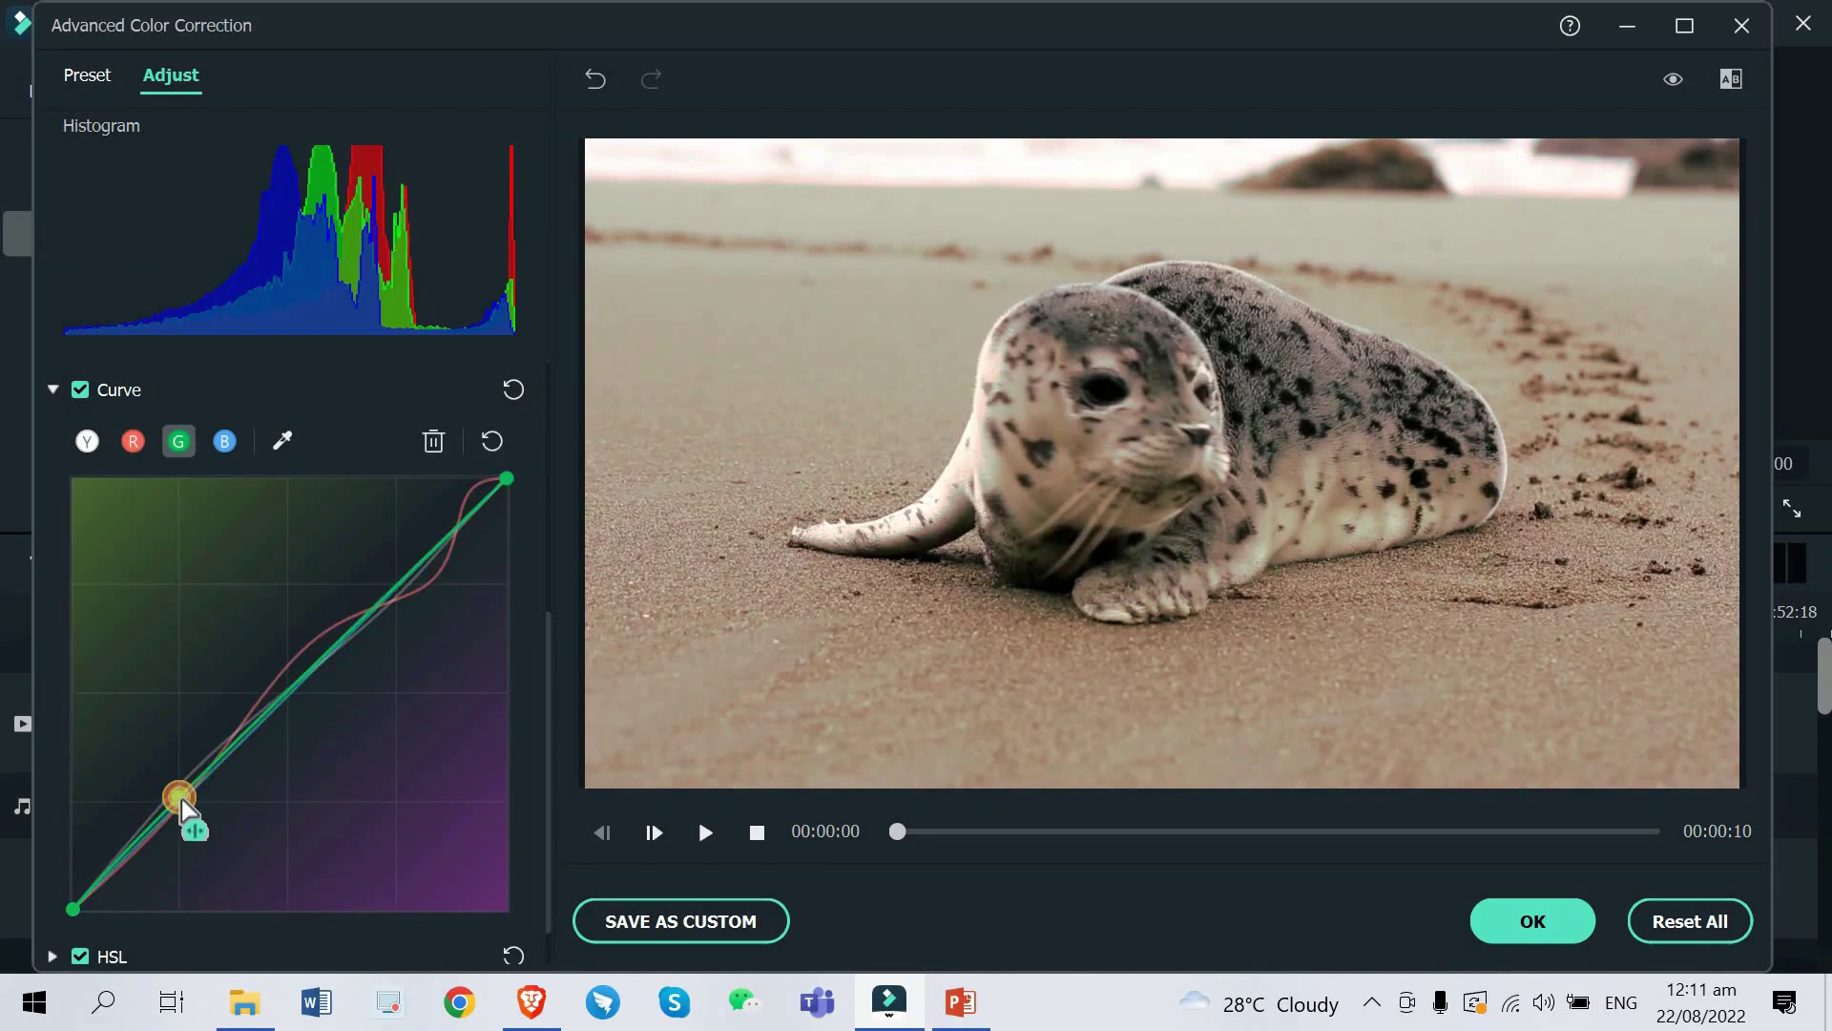
pyautogui.moveTo(181, 799); pyautogui.dragTo(214, 817)
pyautogui.click(421, 636)
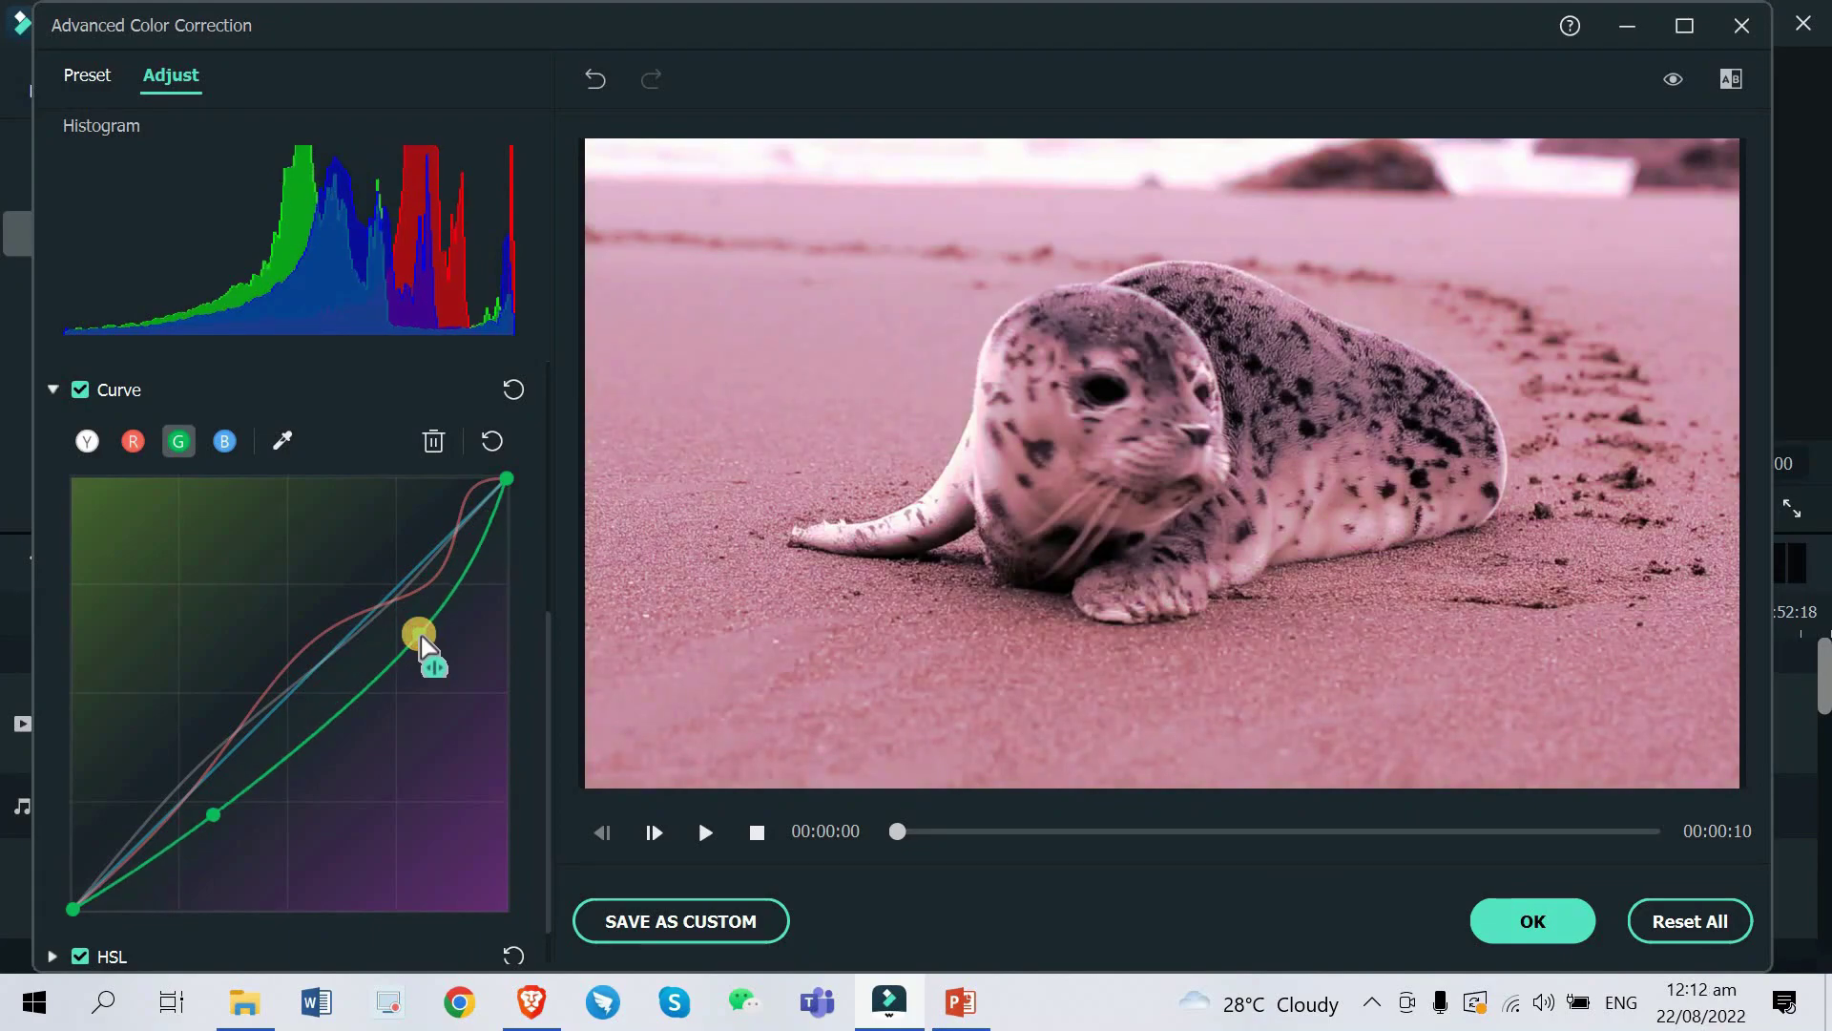
pyautogui.click(692, 833)
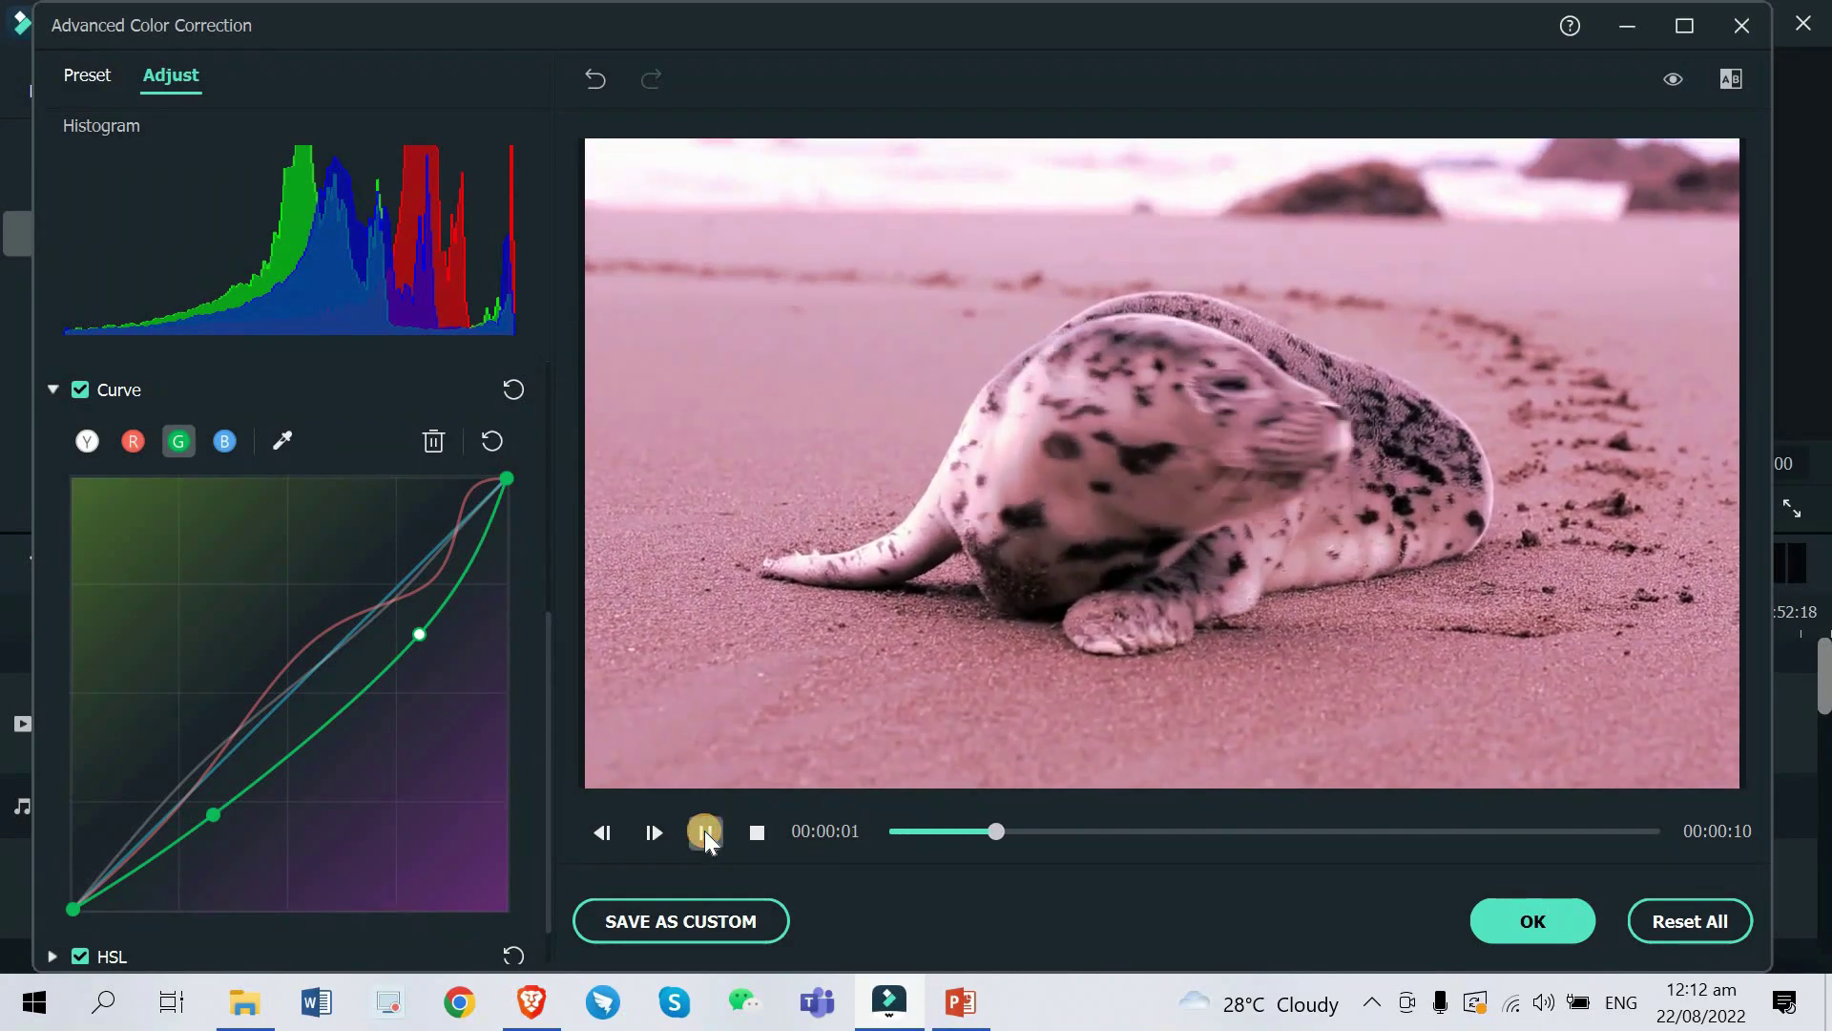
pyautogui.click(707, 833)
# Add two more green curve points, dragging one far down to deepen the magenta
pyautogui.click(462, 596)
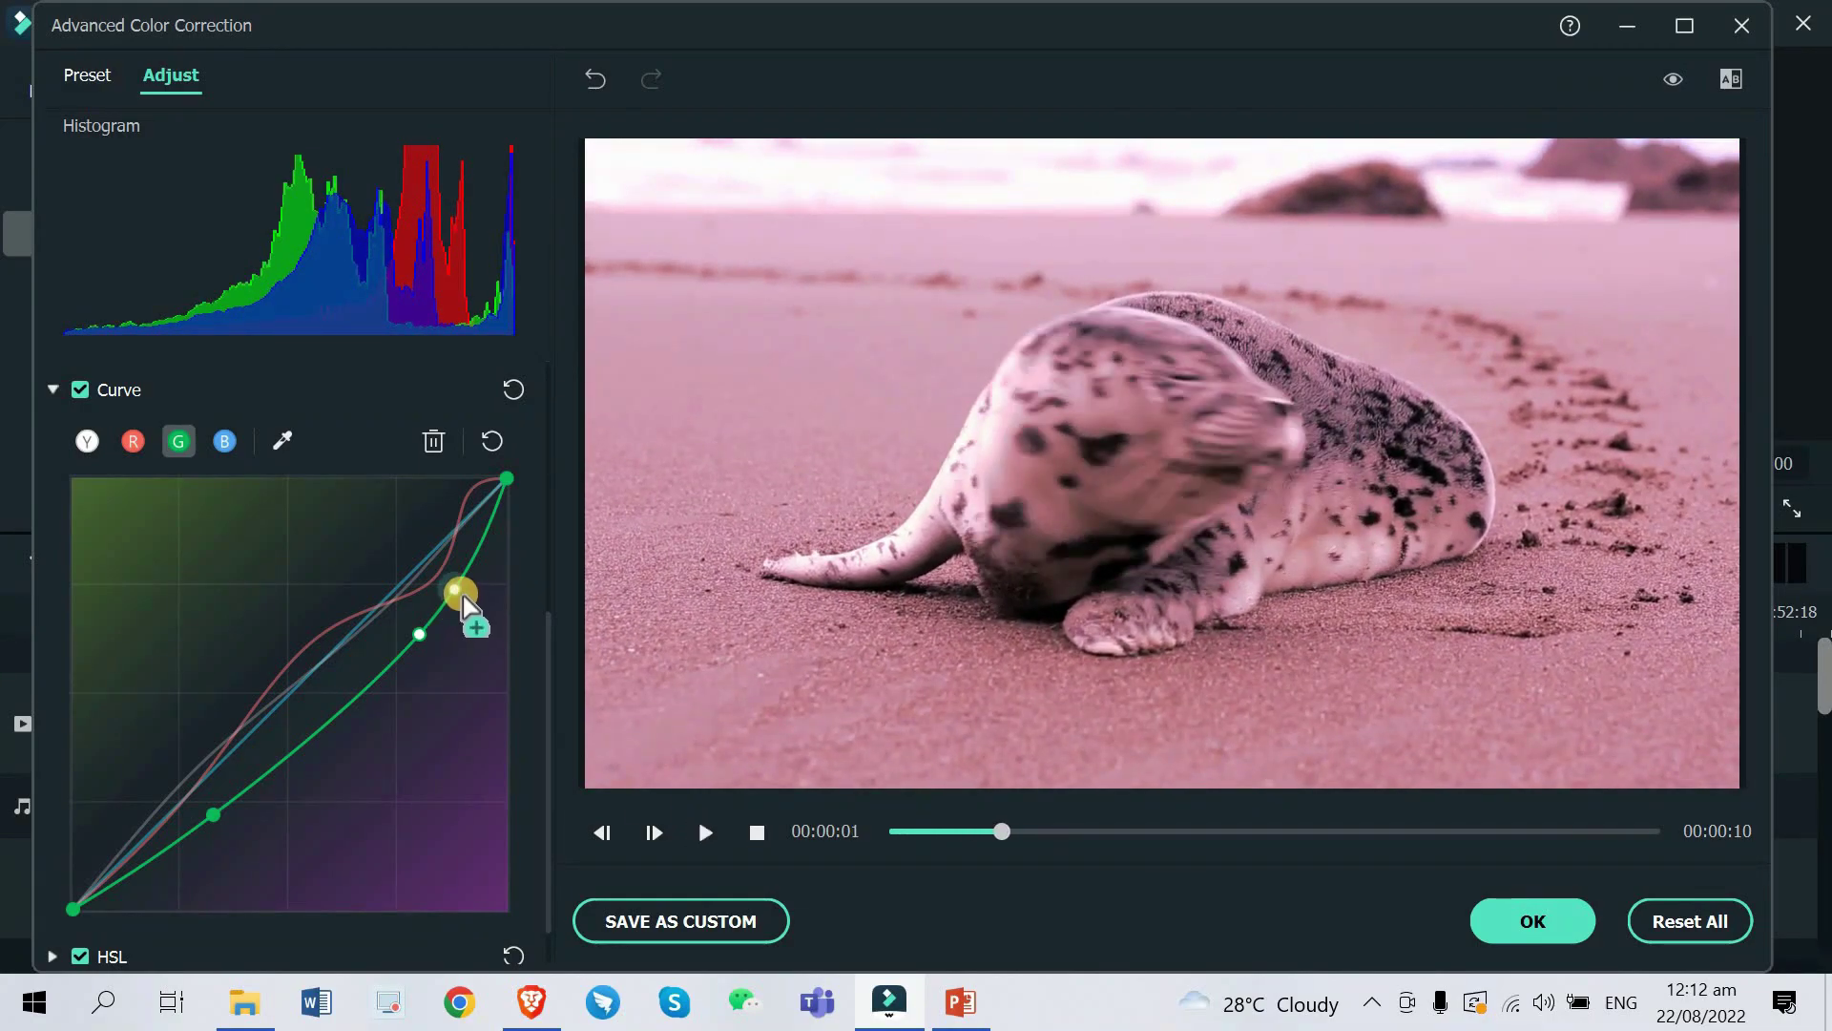
pyautogui.moveTo(467, 566); pyautogui.dragTo(484, 566)
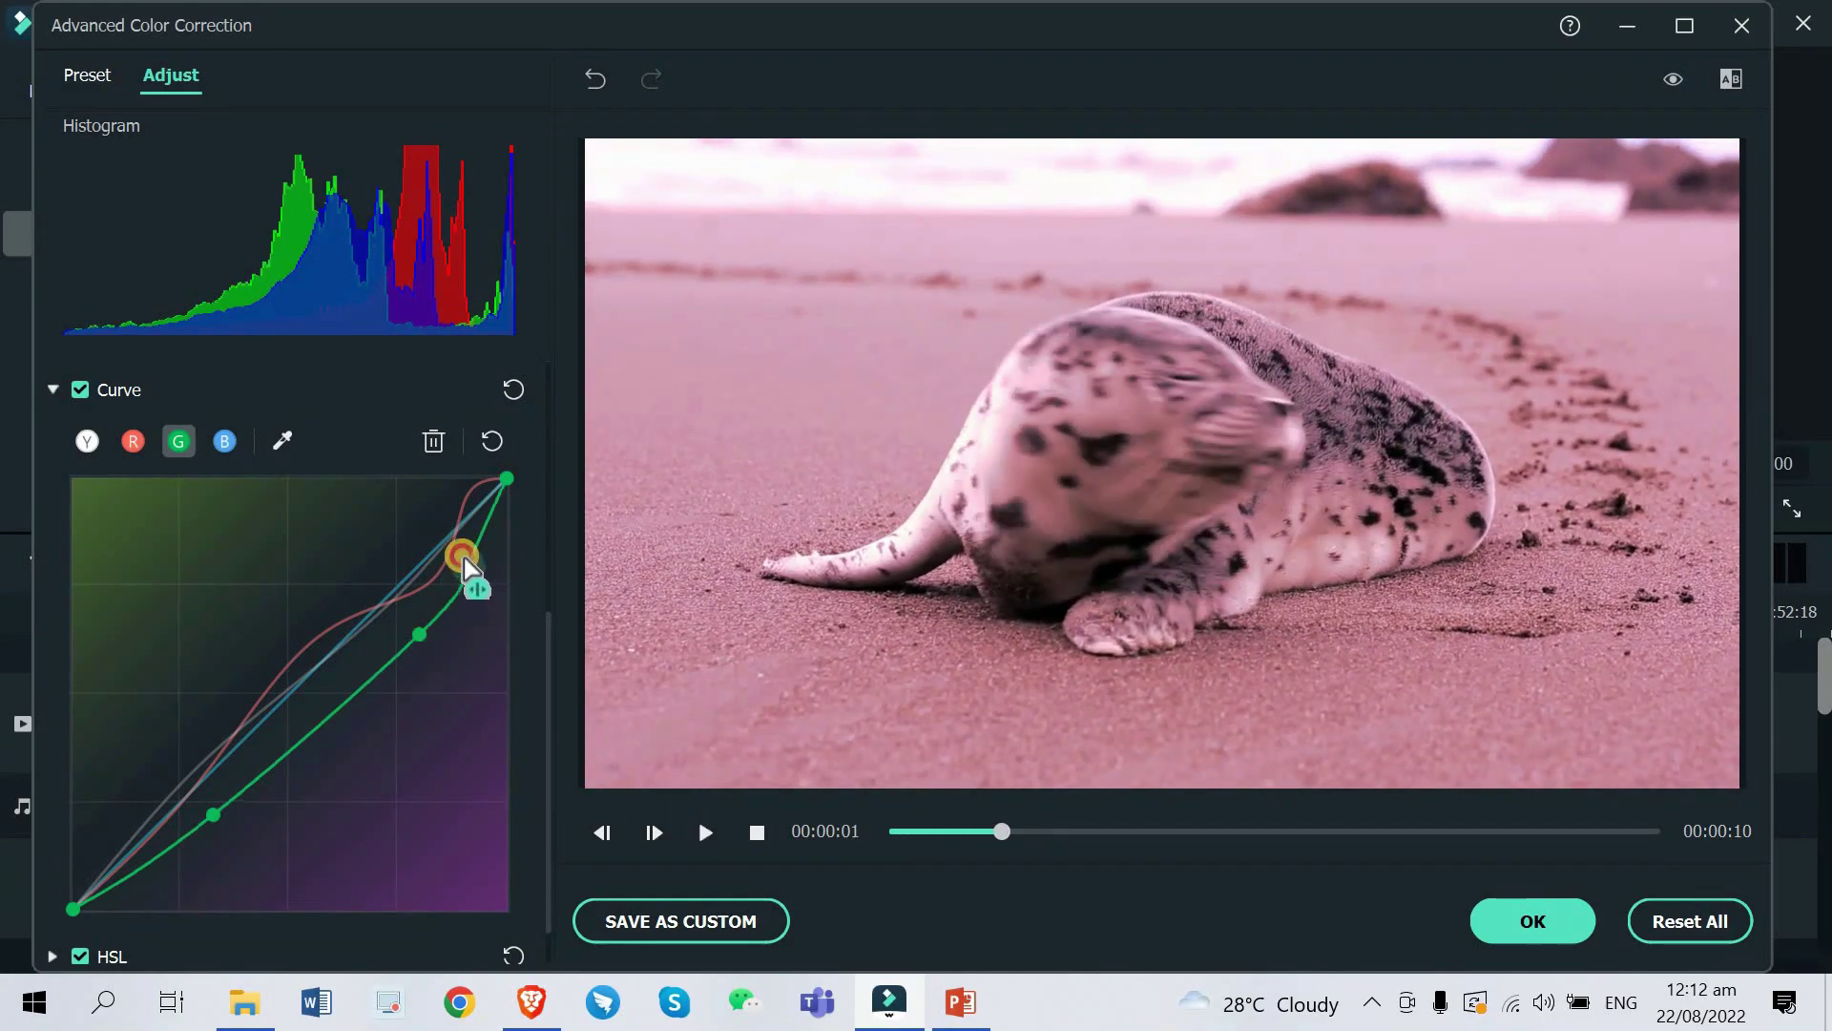
pyautogui.click(374, 679)
pyautogui.moveTo(374, 679); pyautogui.dragTo(461, 770)
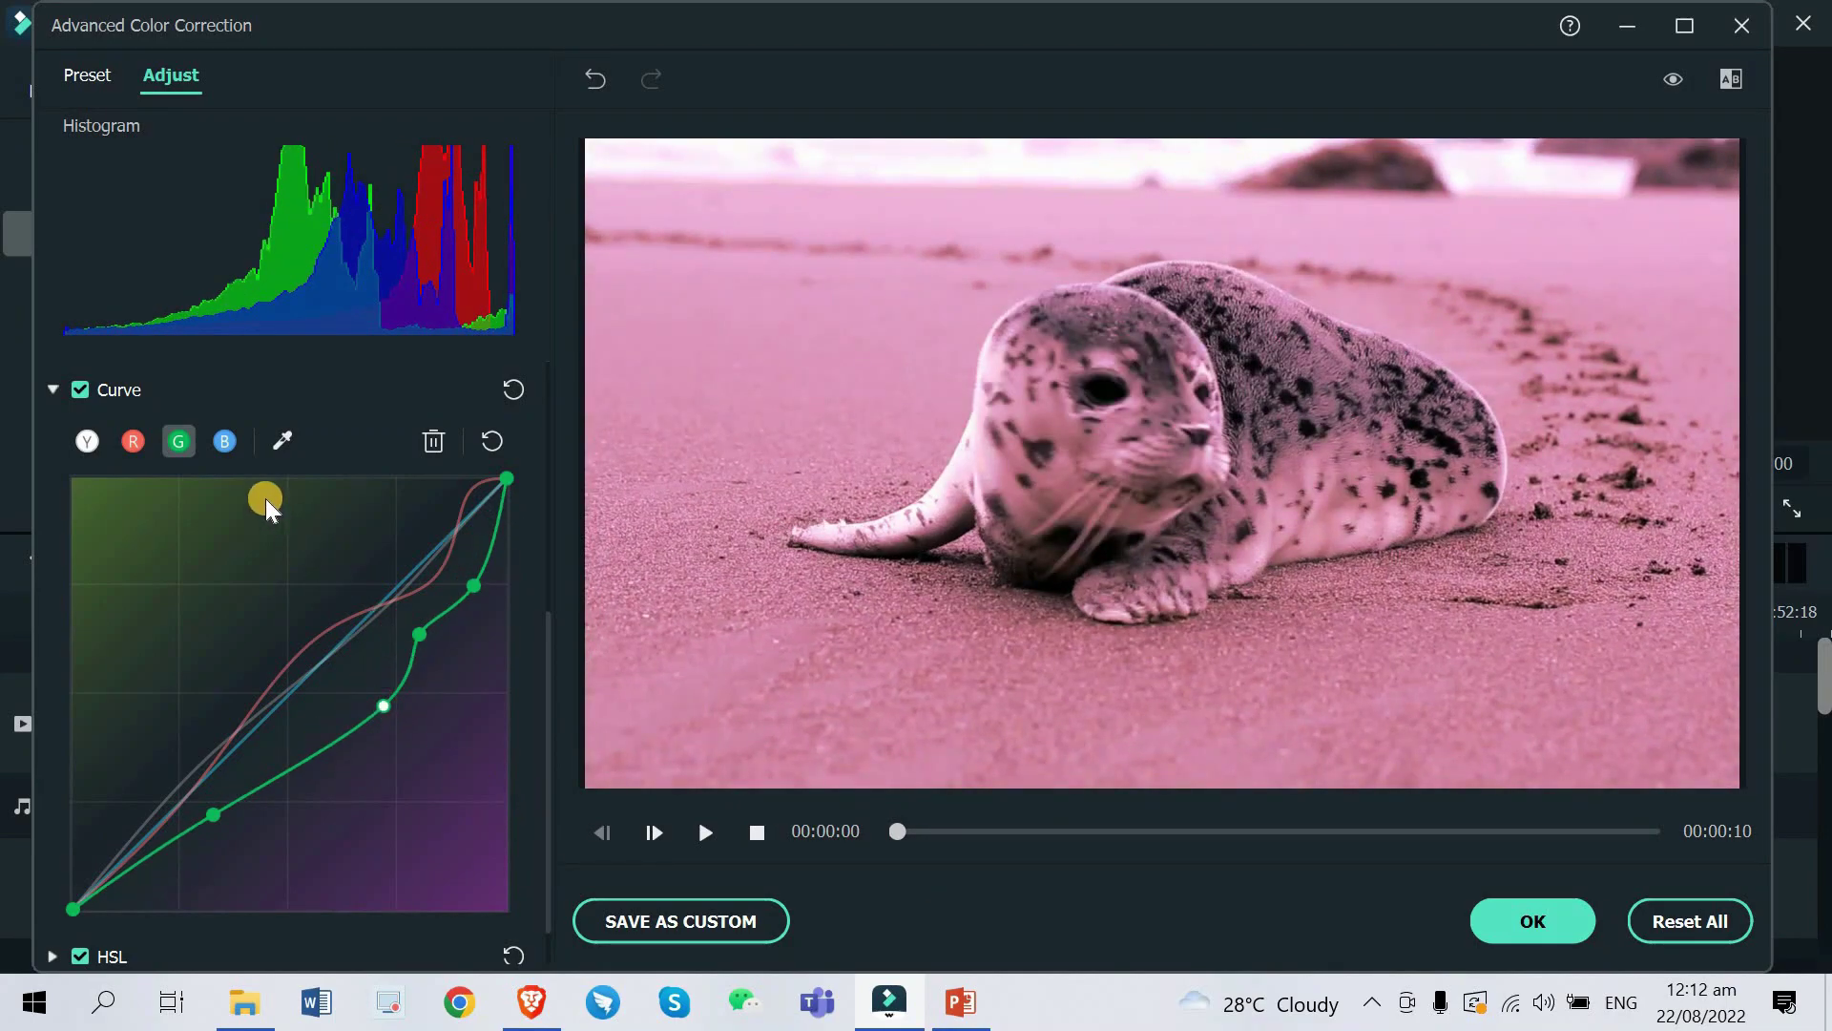
# Lift the blue curve above the diagonal through several points for a violet-purple shift
pyautogui.click(232, 448)
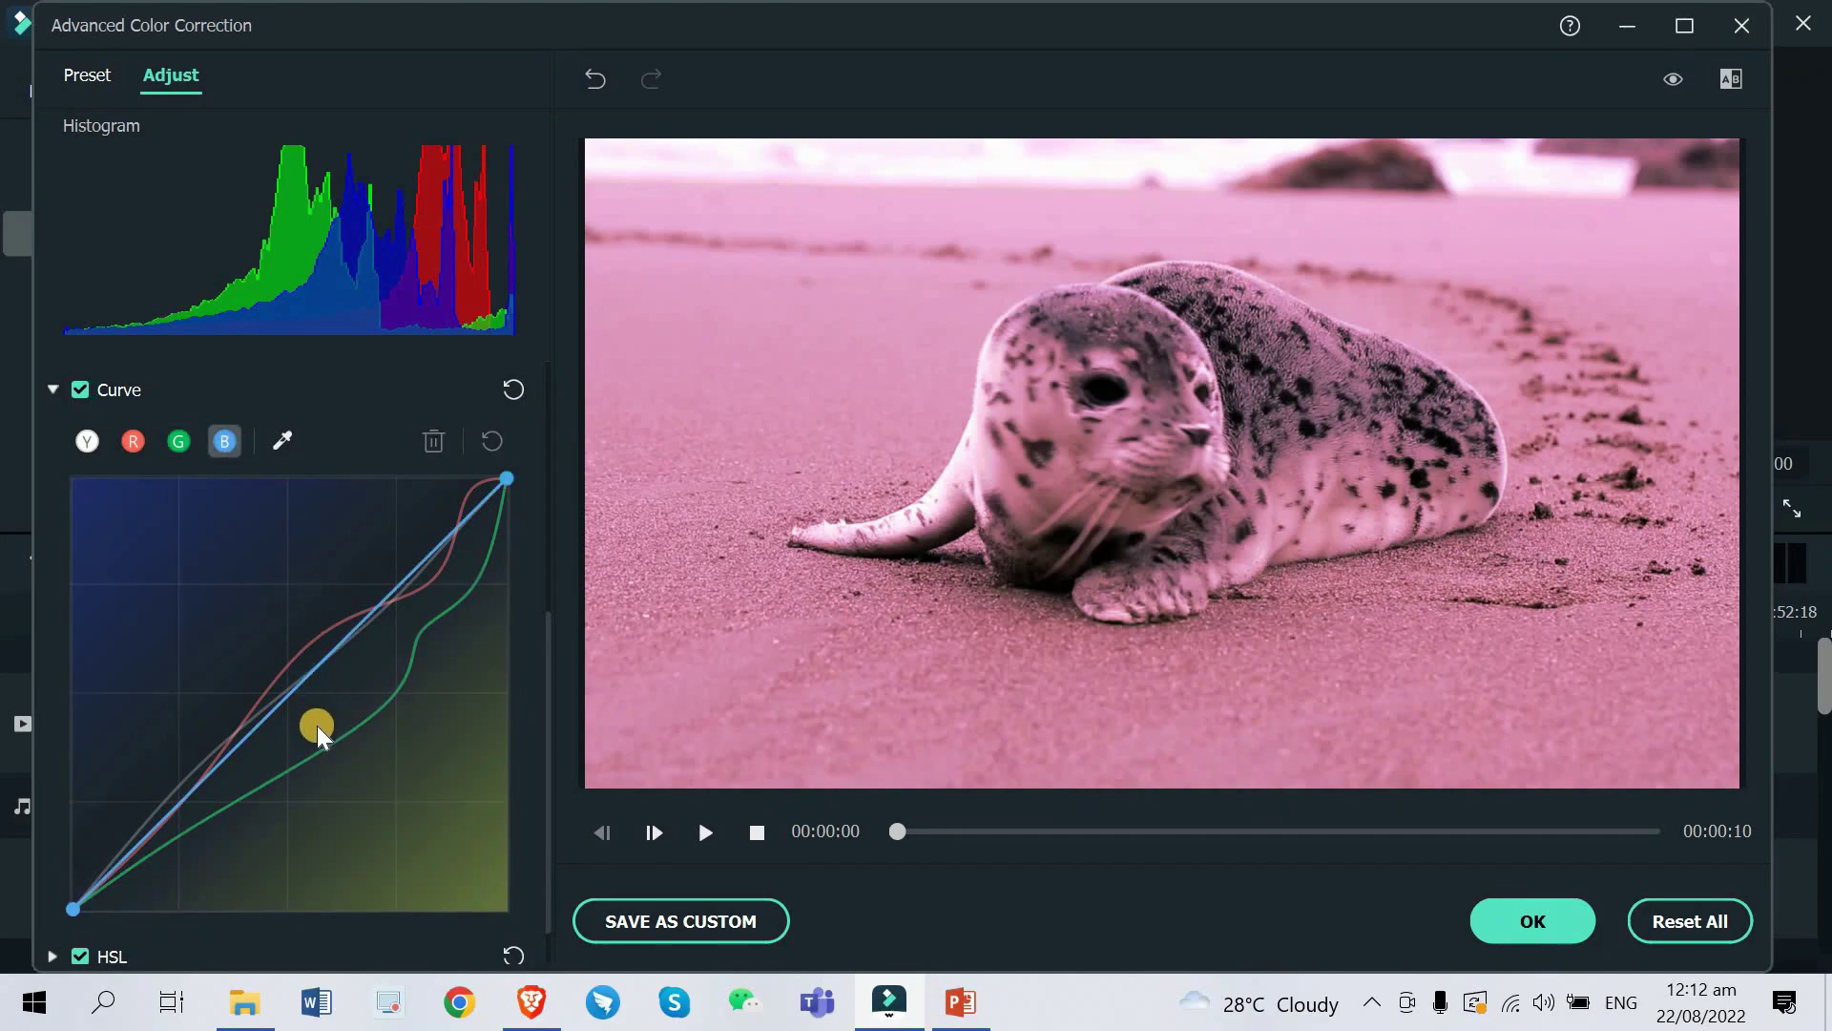
pyautogui.moveTo(283, 693)
pyautogui.mouseDown()
pyautogui.moveTo(77, 893)
pyautogui.moveTo(319, 639)
pyautogui.mouseUp()
pyautogui.moveTo(485, 487); pyautogui.dragTo(261, 704)
pyautogui.moveTo(250, 731); pyautogui.dragTo(214, 689)
pyautogui.moveTo(321, 611); pyautogui.dragTo(319, 610)
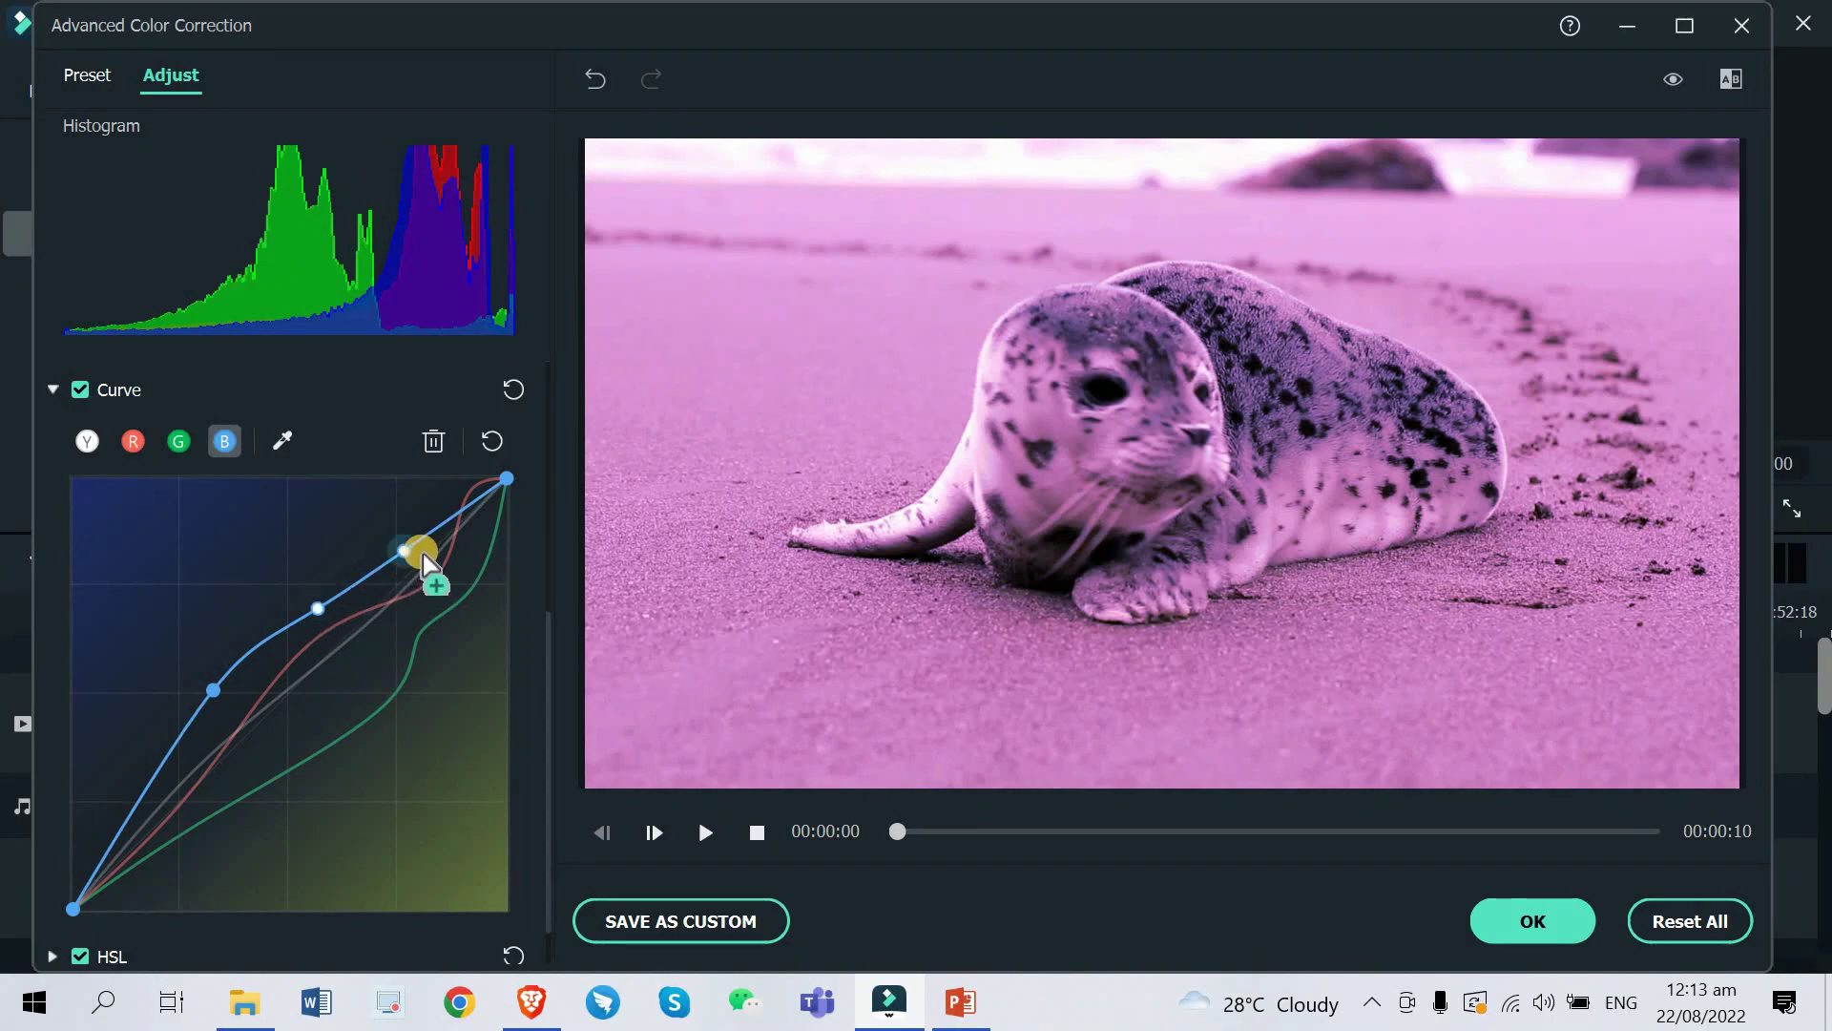
pyautogui.moveTo(422, 553); pyautogui.dragTo(415, 542)
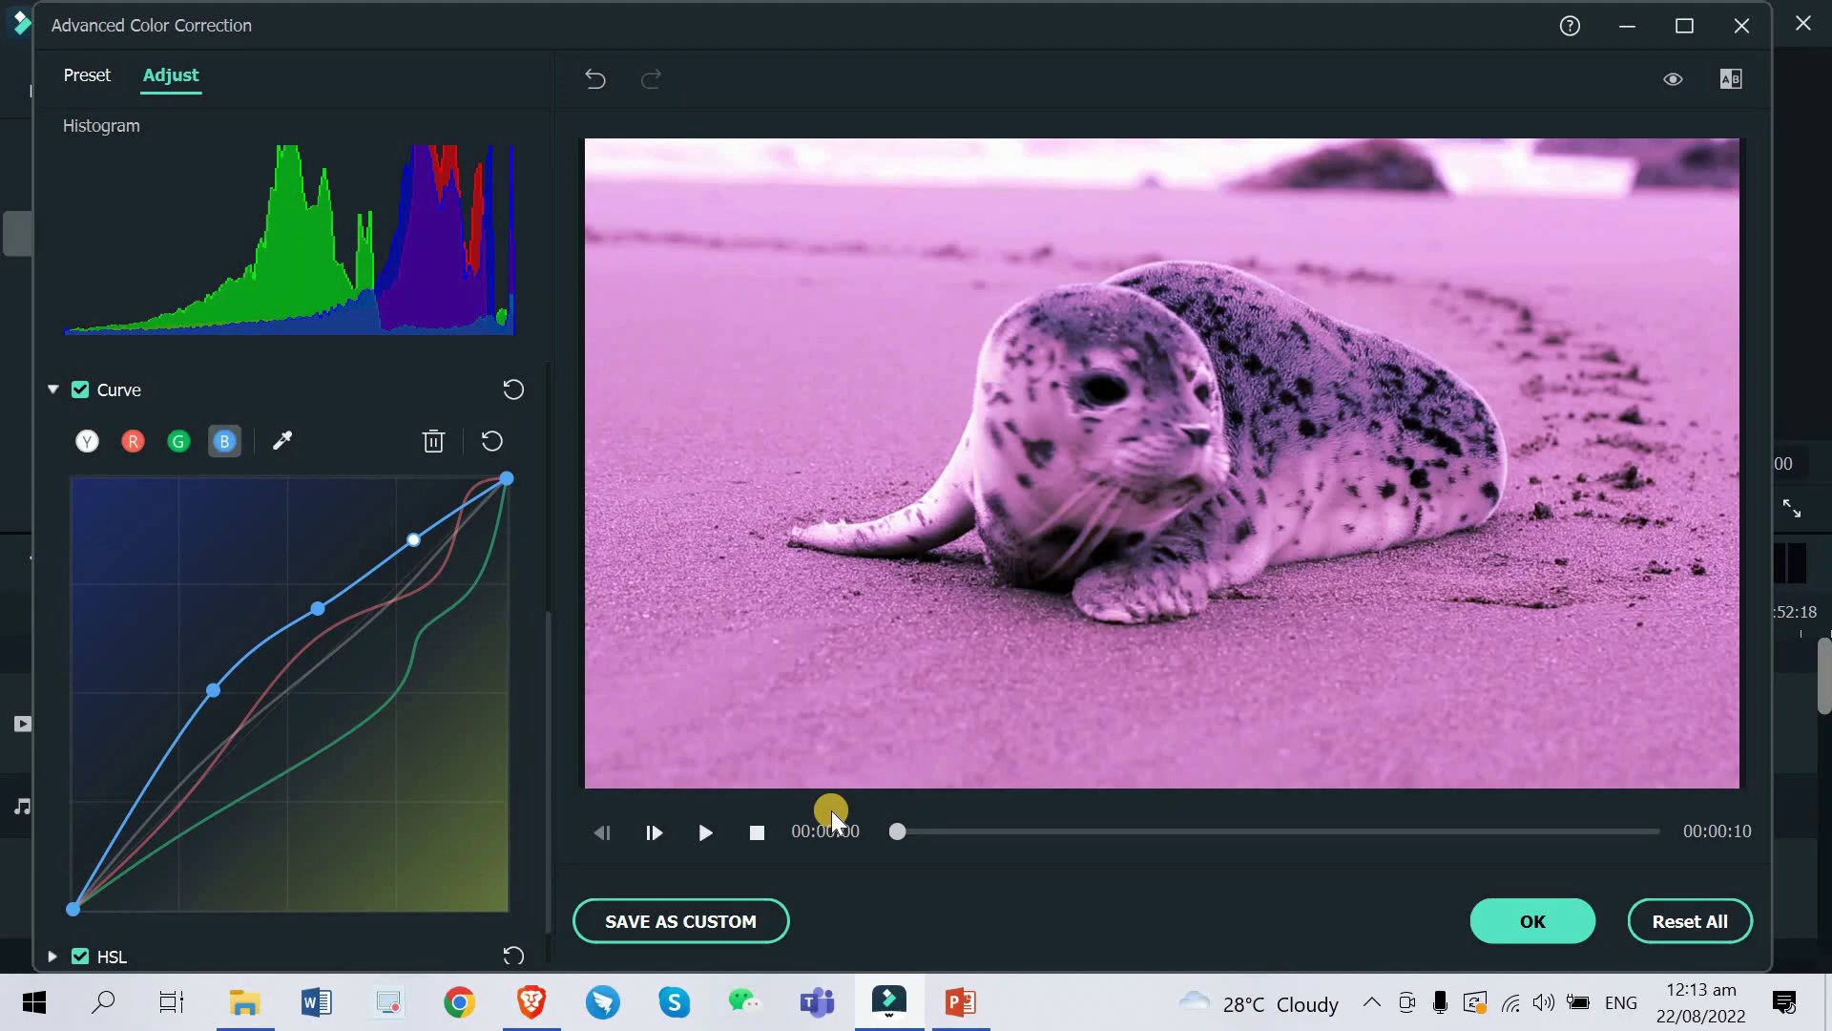
# Play the magenta-graded seal clip and pause it at 00:00:07
pyautogui.click(709, 834)
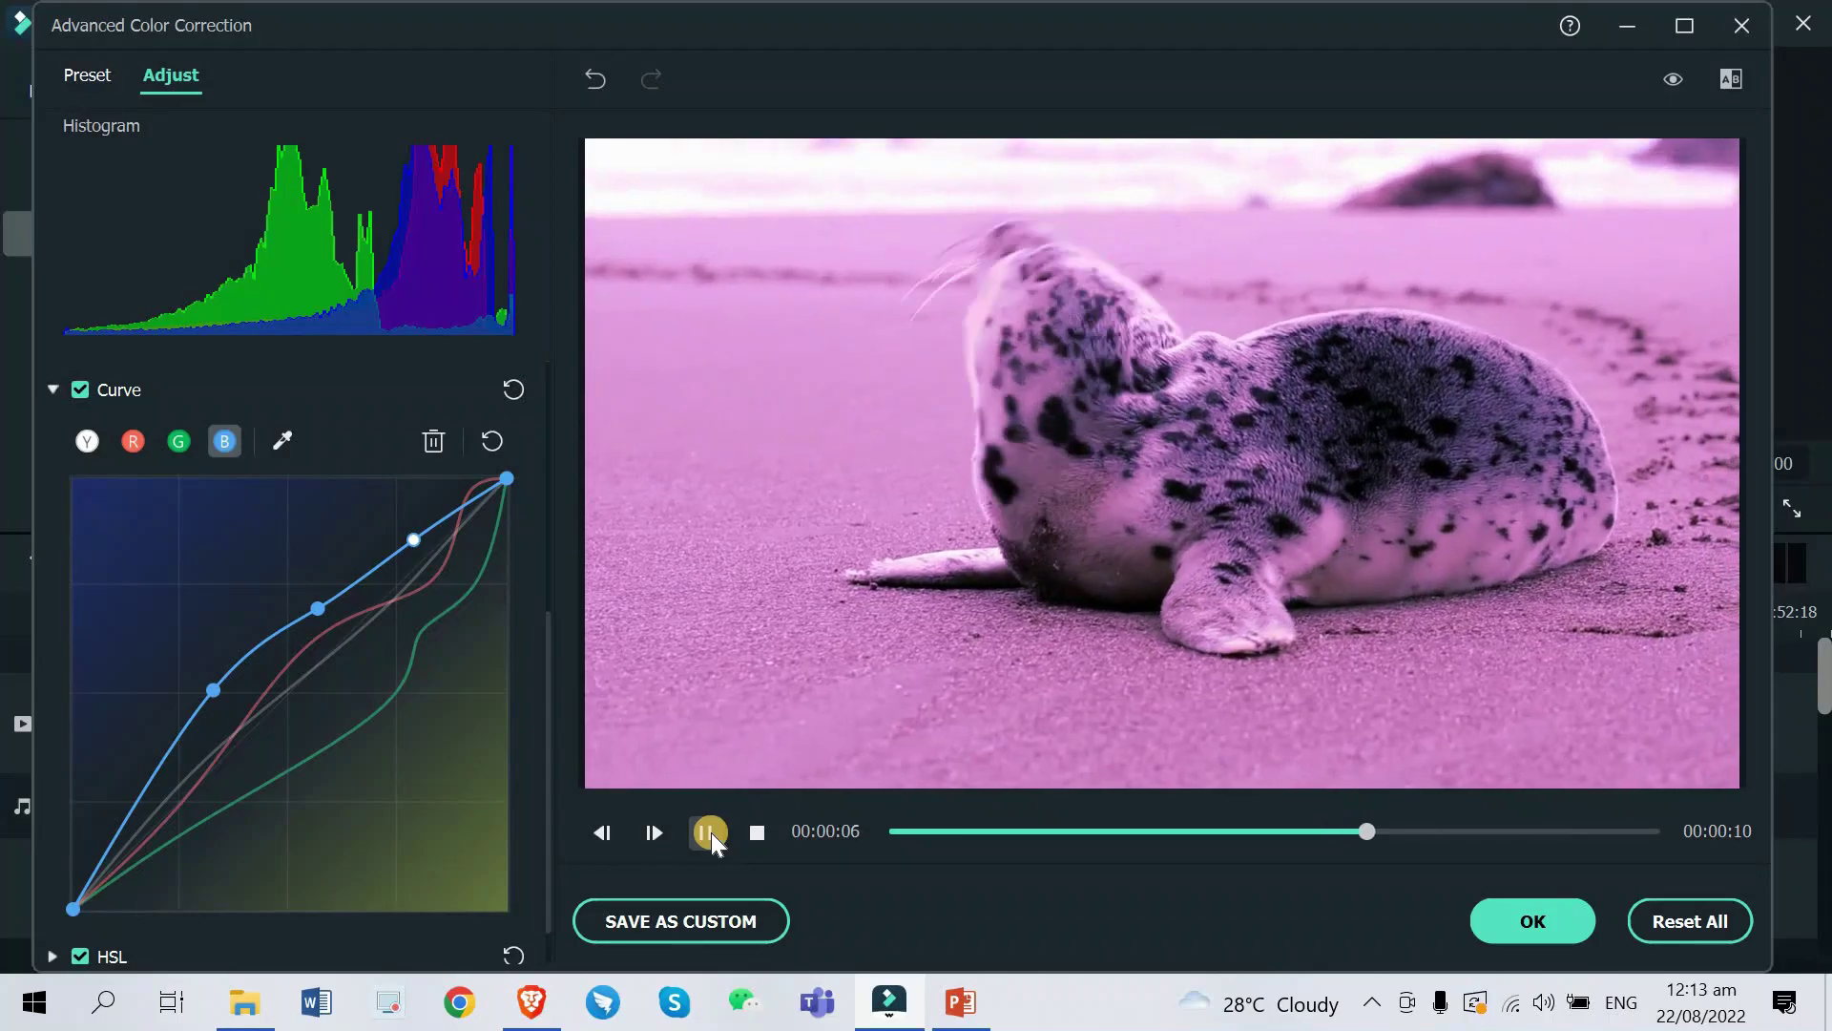
pyautogui.click(709, 832)
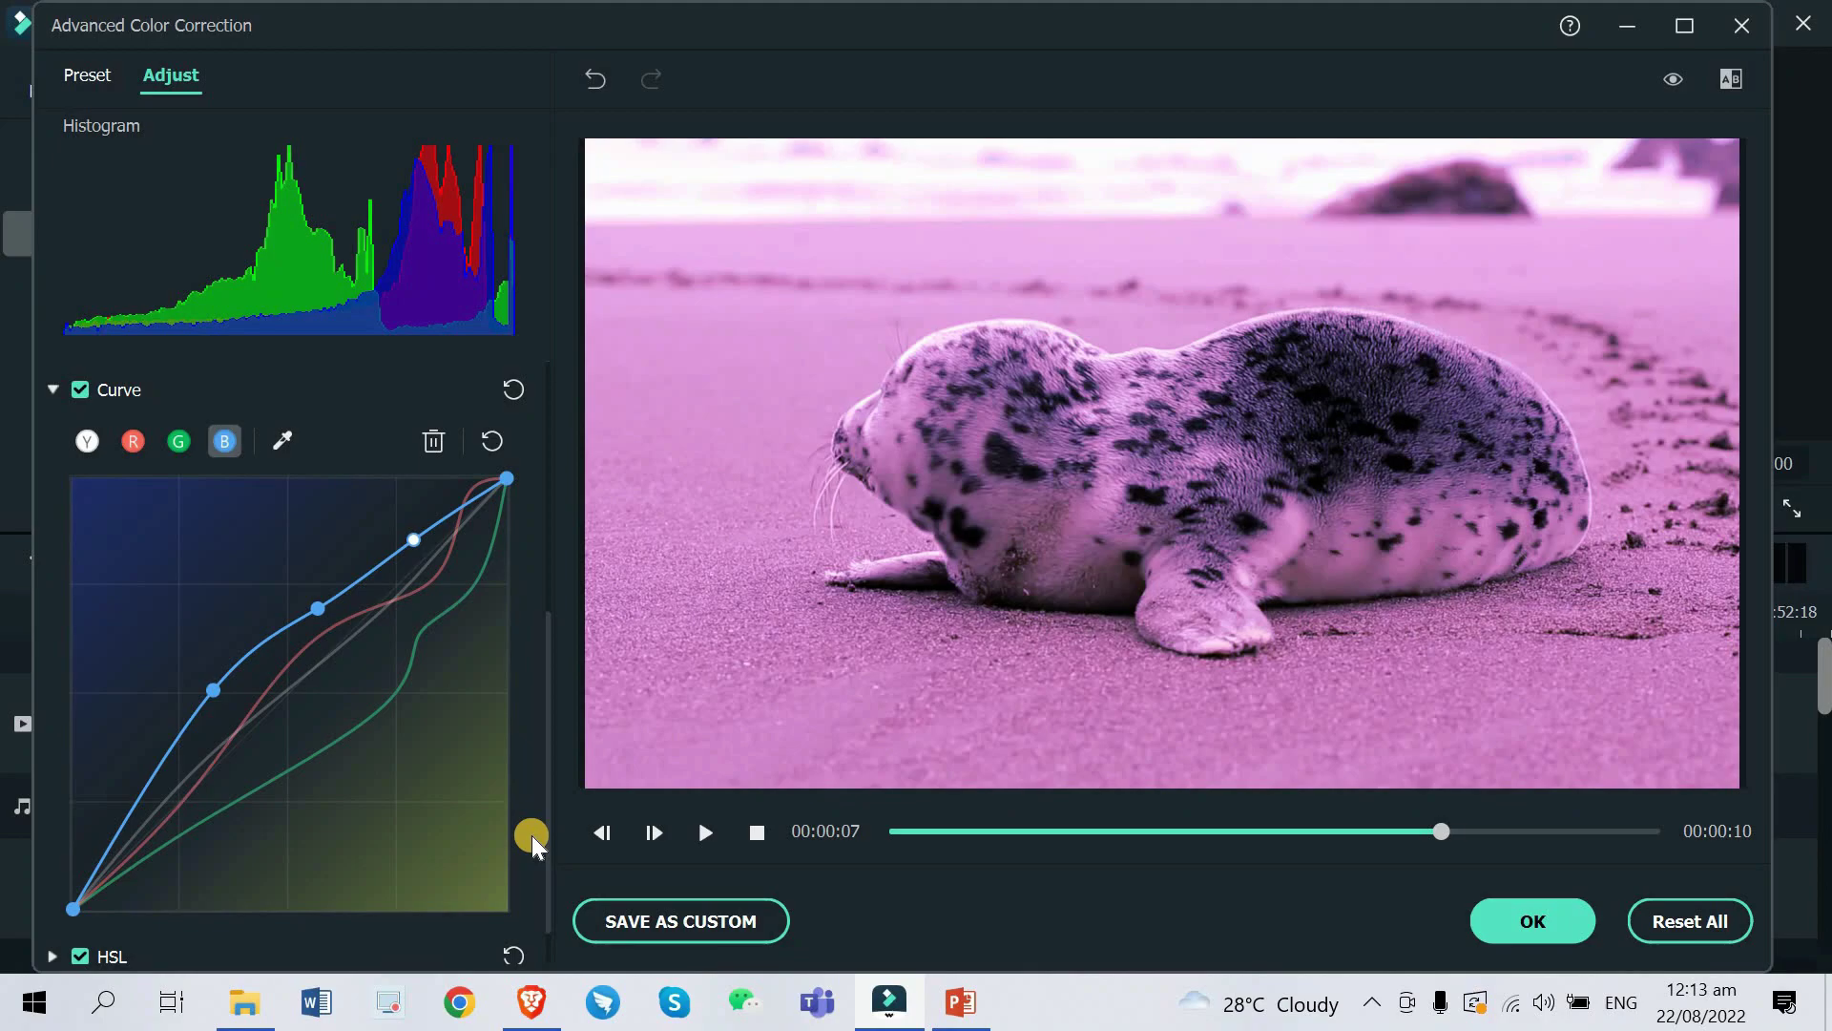
# Save the curve grade as a custom preset, renaming 'My Preset 1' to 'RGB Seal Setting'
pyautogui.click(662, 918)
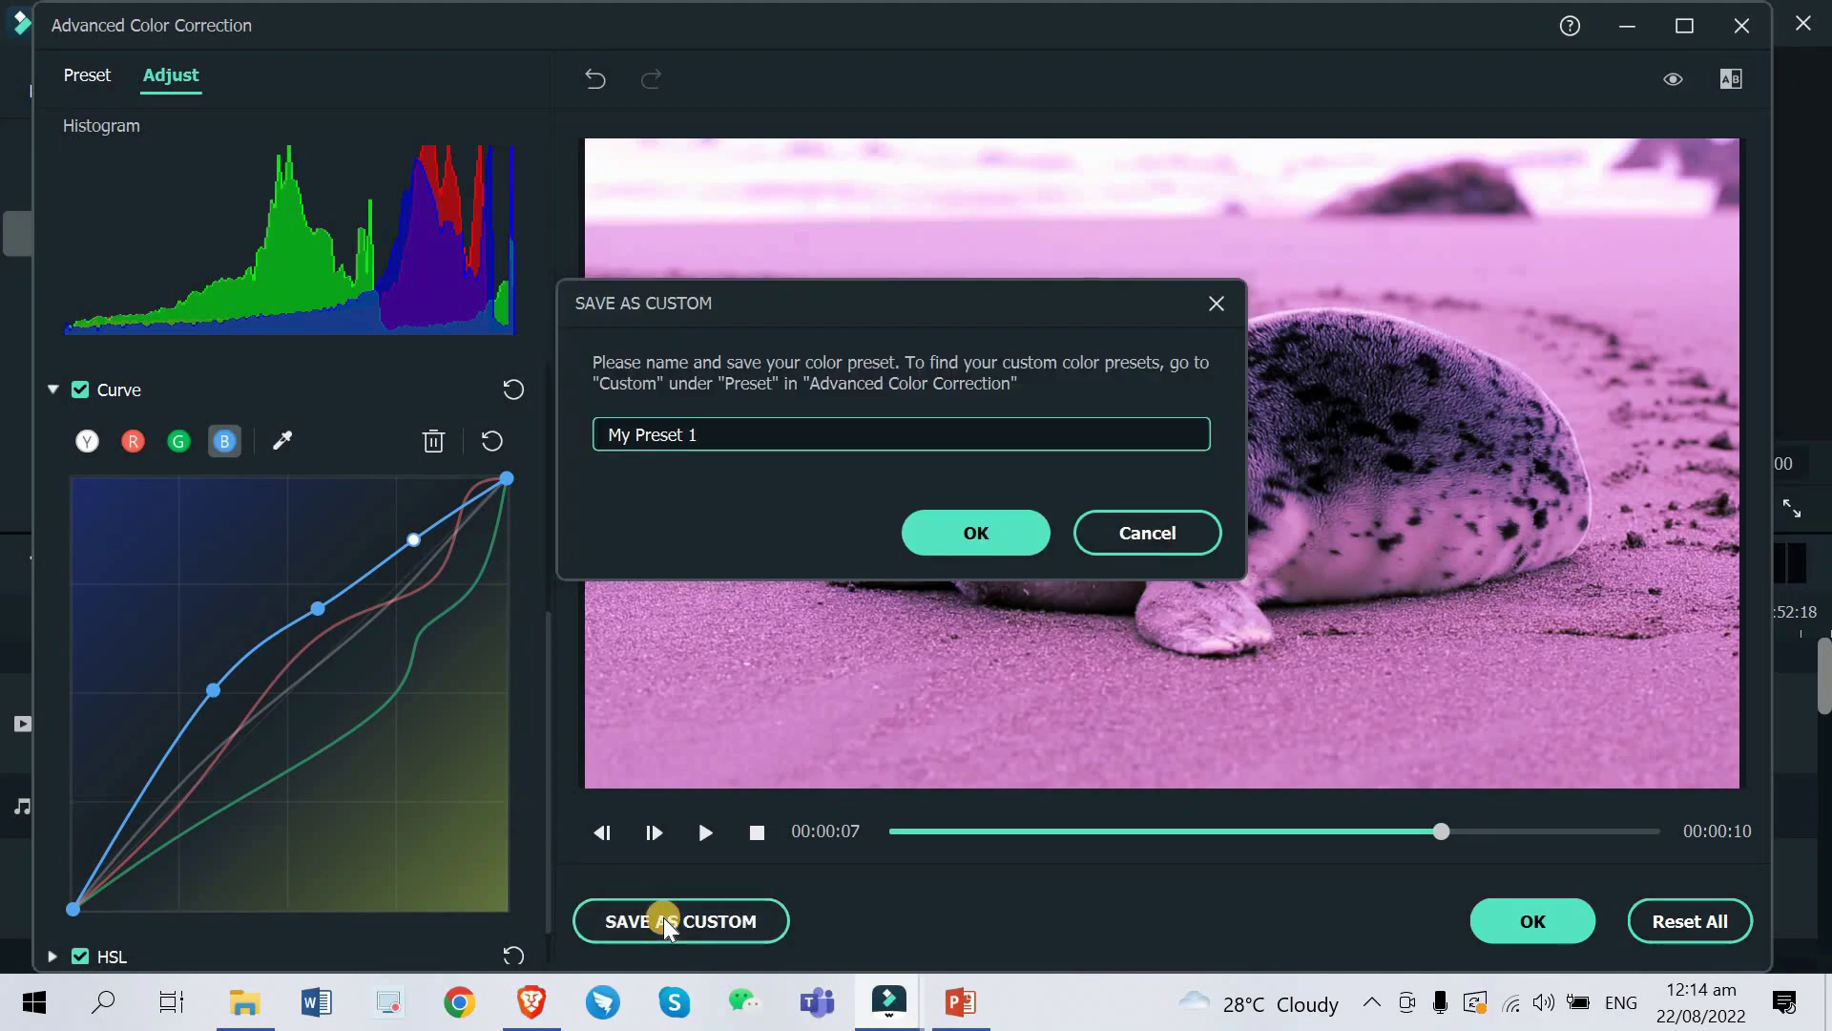
pyautogui.click(716, 437)
pyautogui.moveTo(716, 437); pyautogui.dragTo(598, 437)
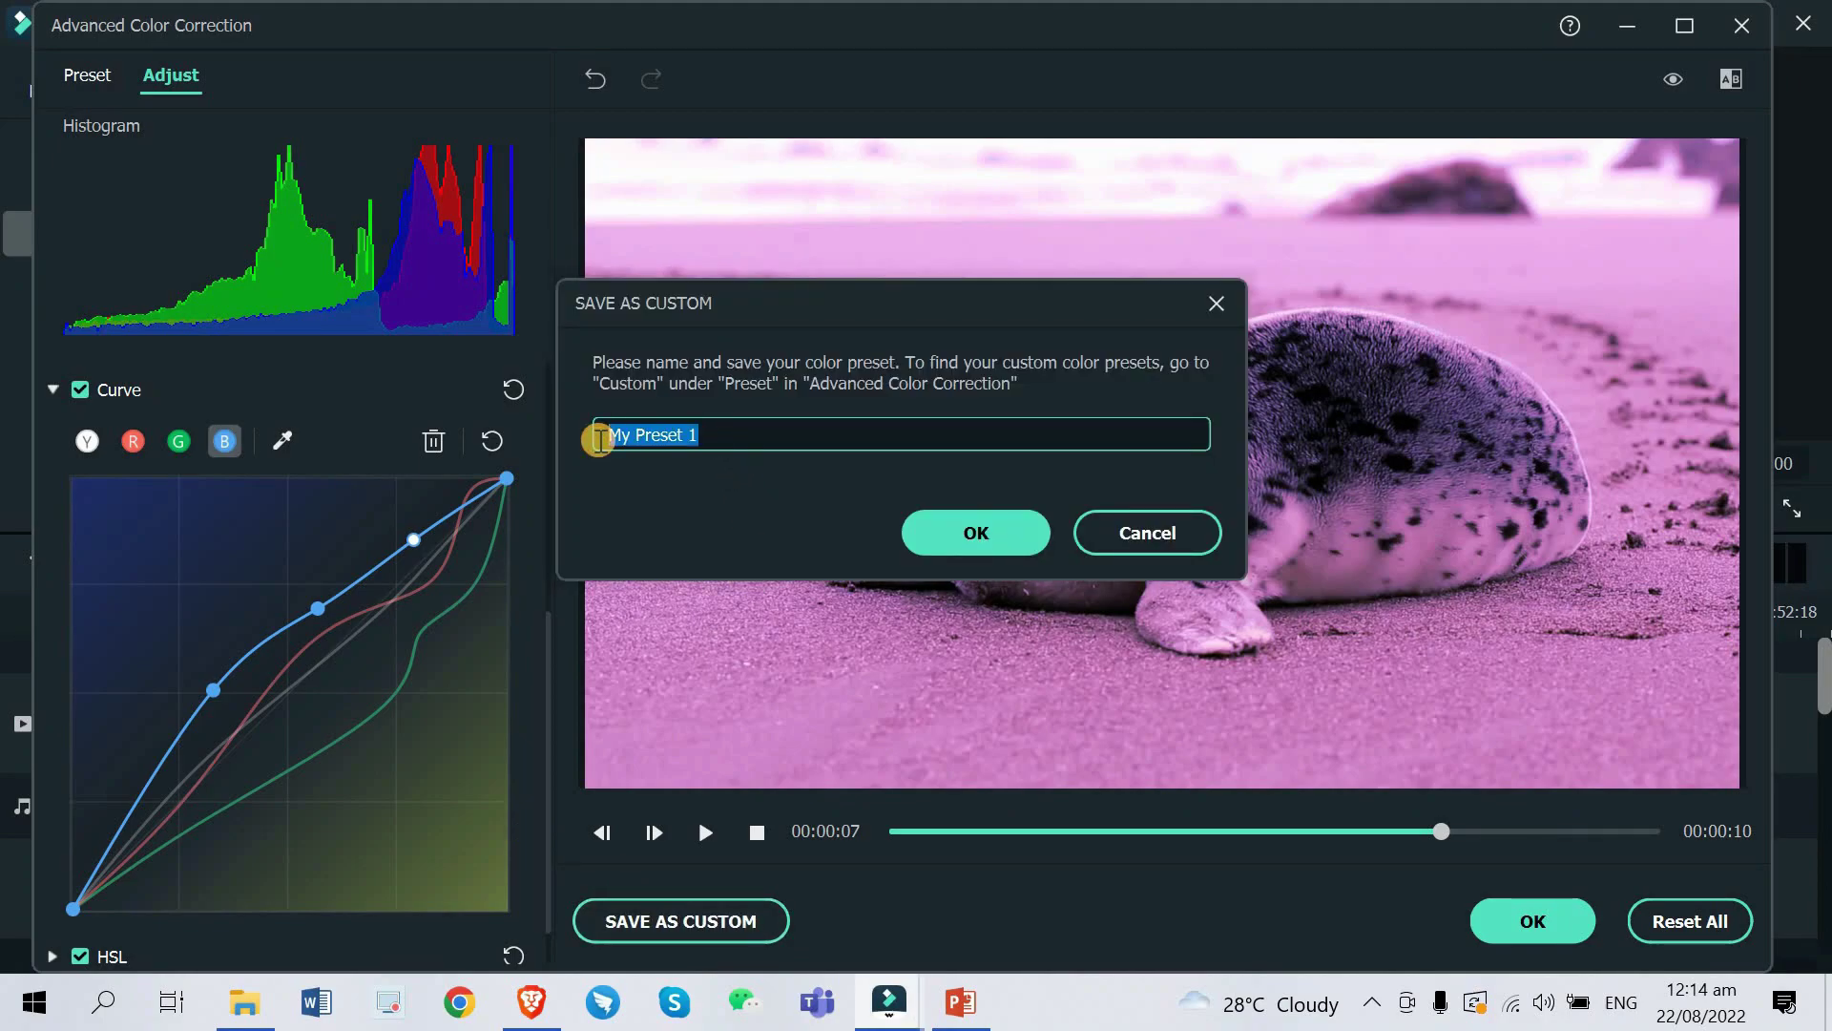
pyautogui.press('BackSpace')
pyautogui.write('RG')
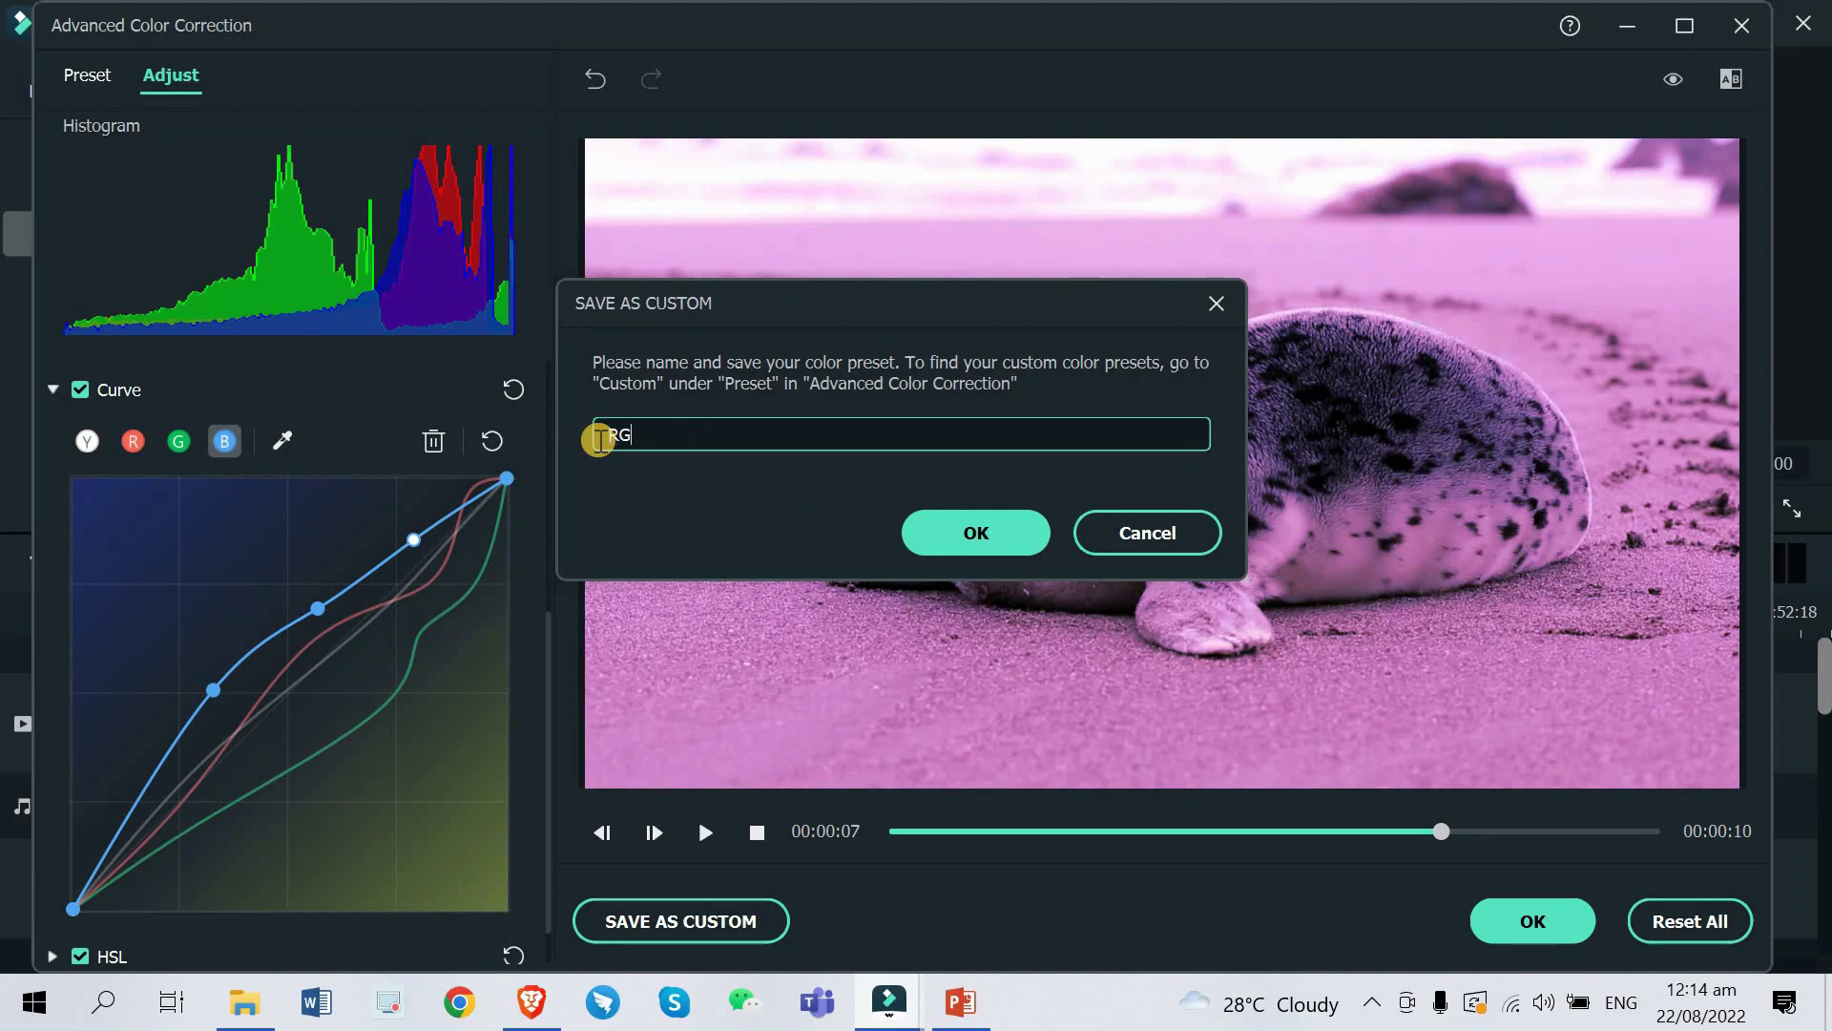
pyautogui.write('B Seal Setting')
pyautogui.click(937, 523)
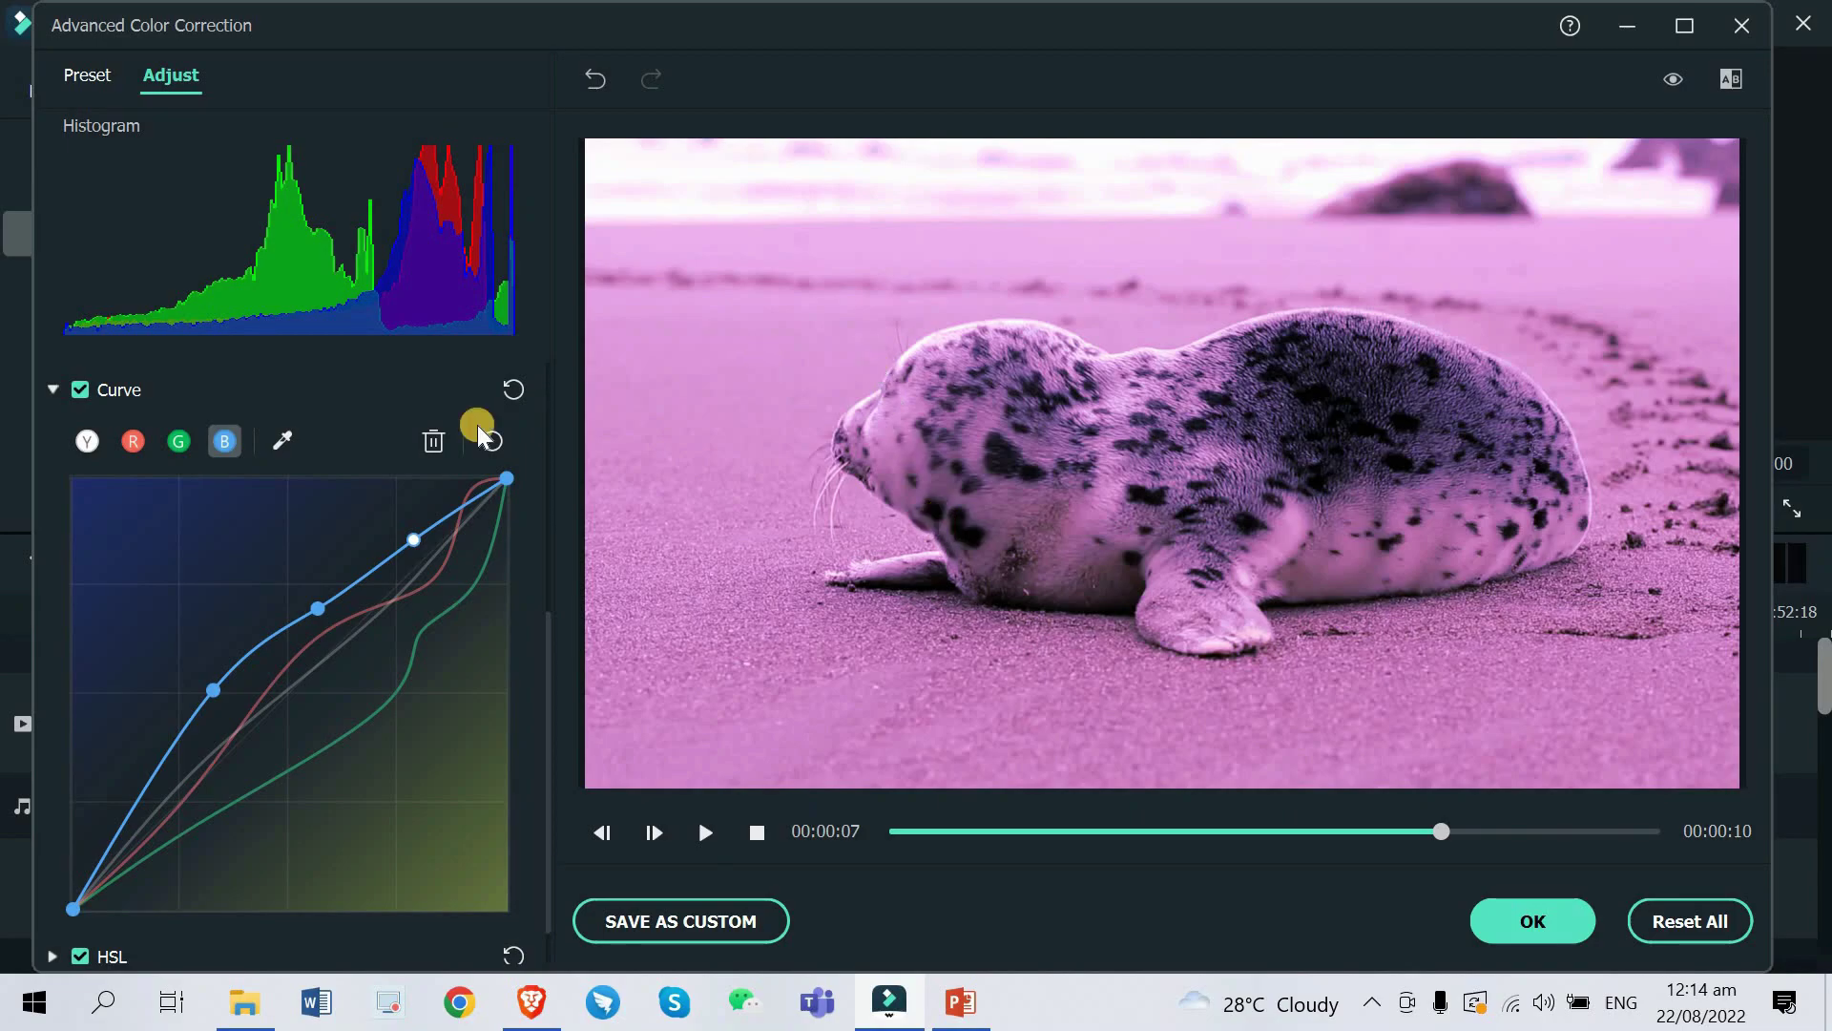
# Check the red and green curves, preview the clip at 1, 2 and 5 seconds, then apply the grade
pyautogui.click(134, 451)
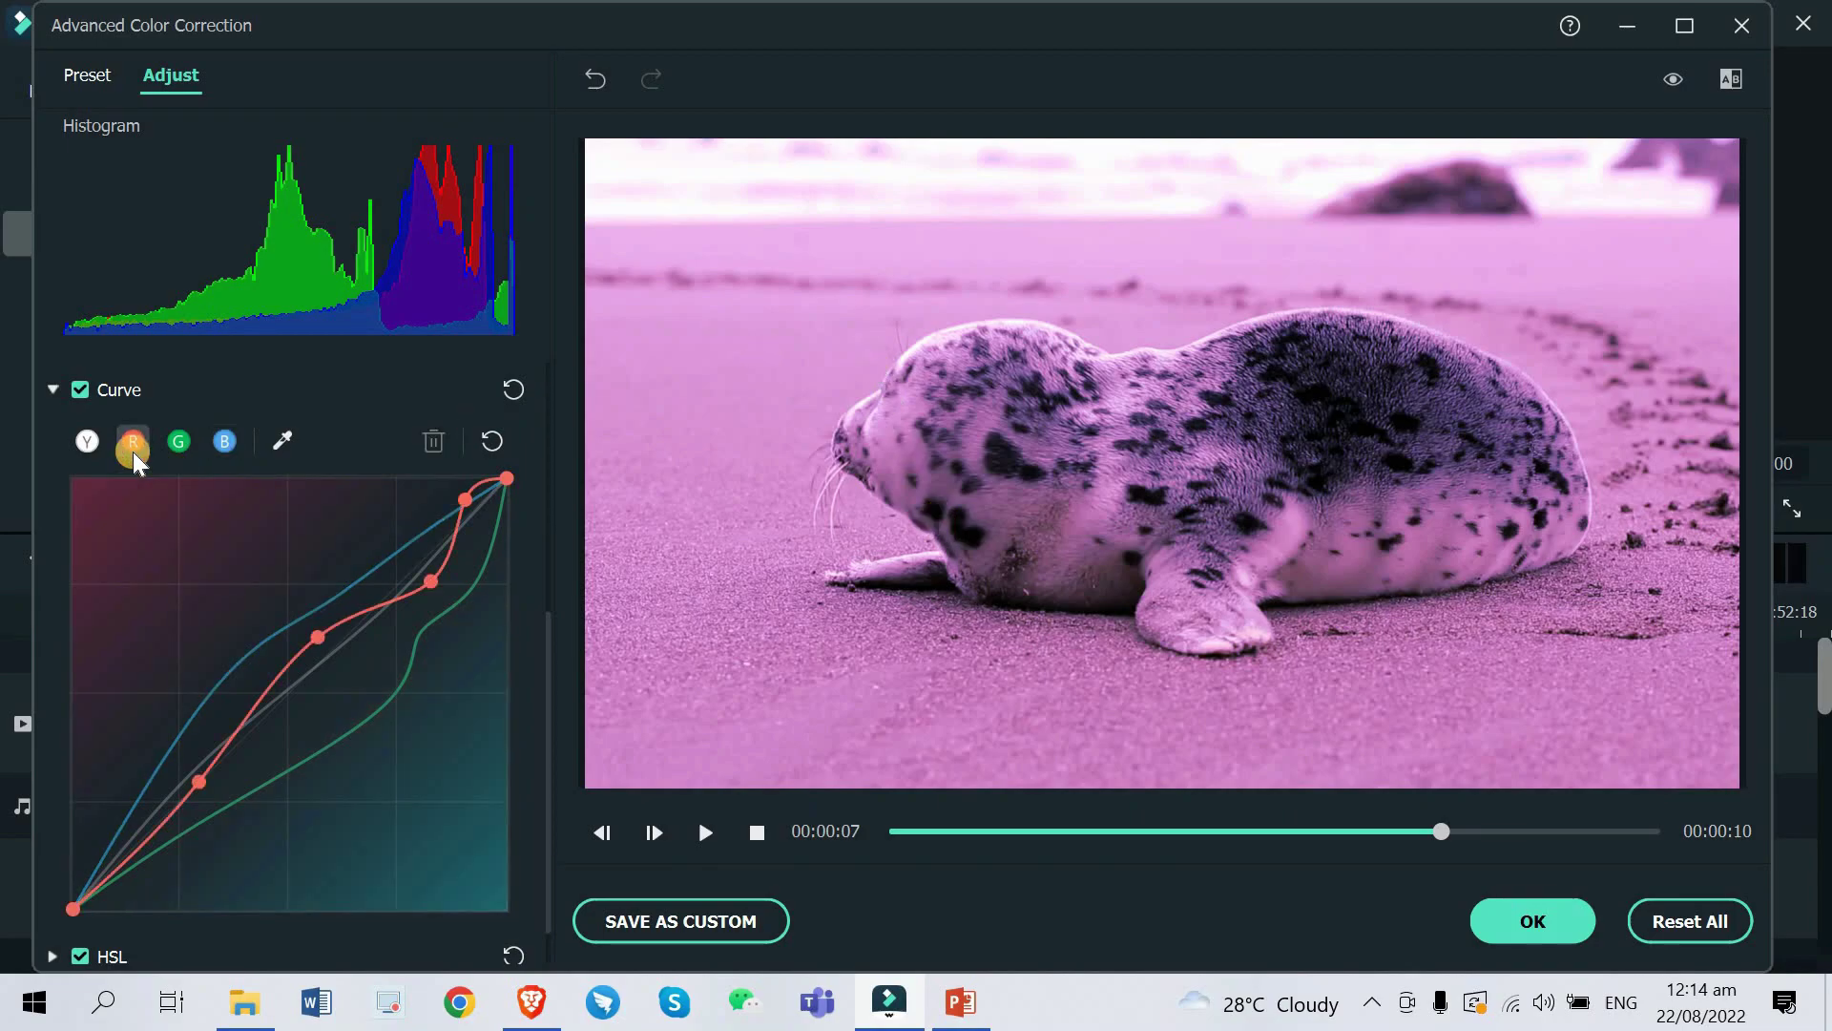
pyautogui.click(162, 444)
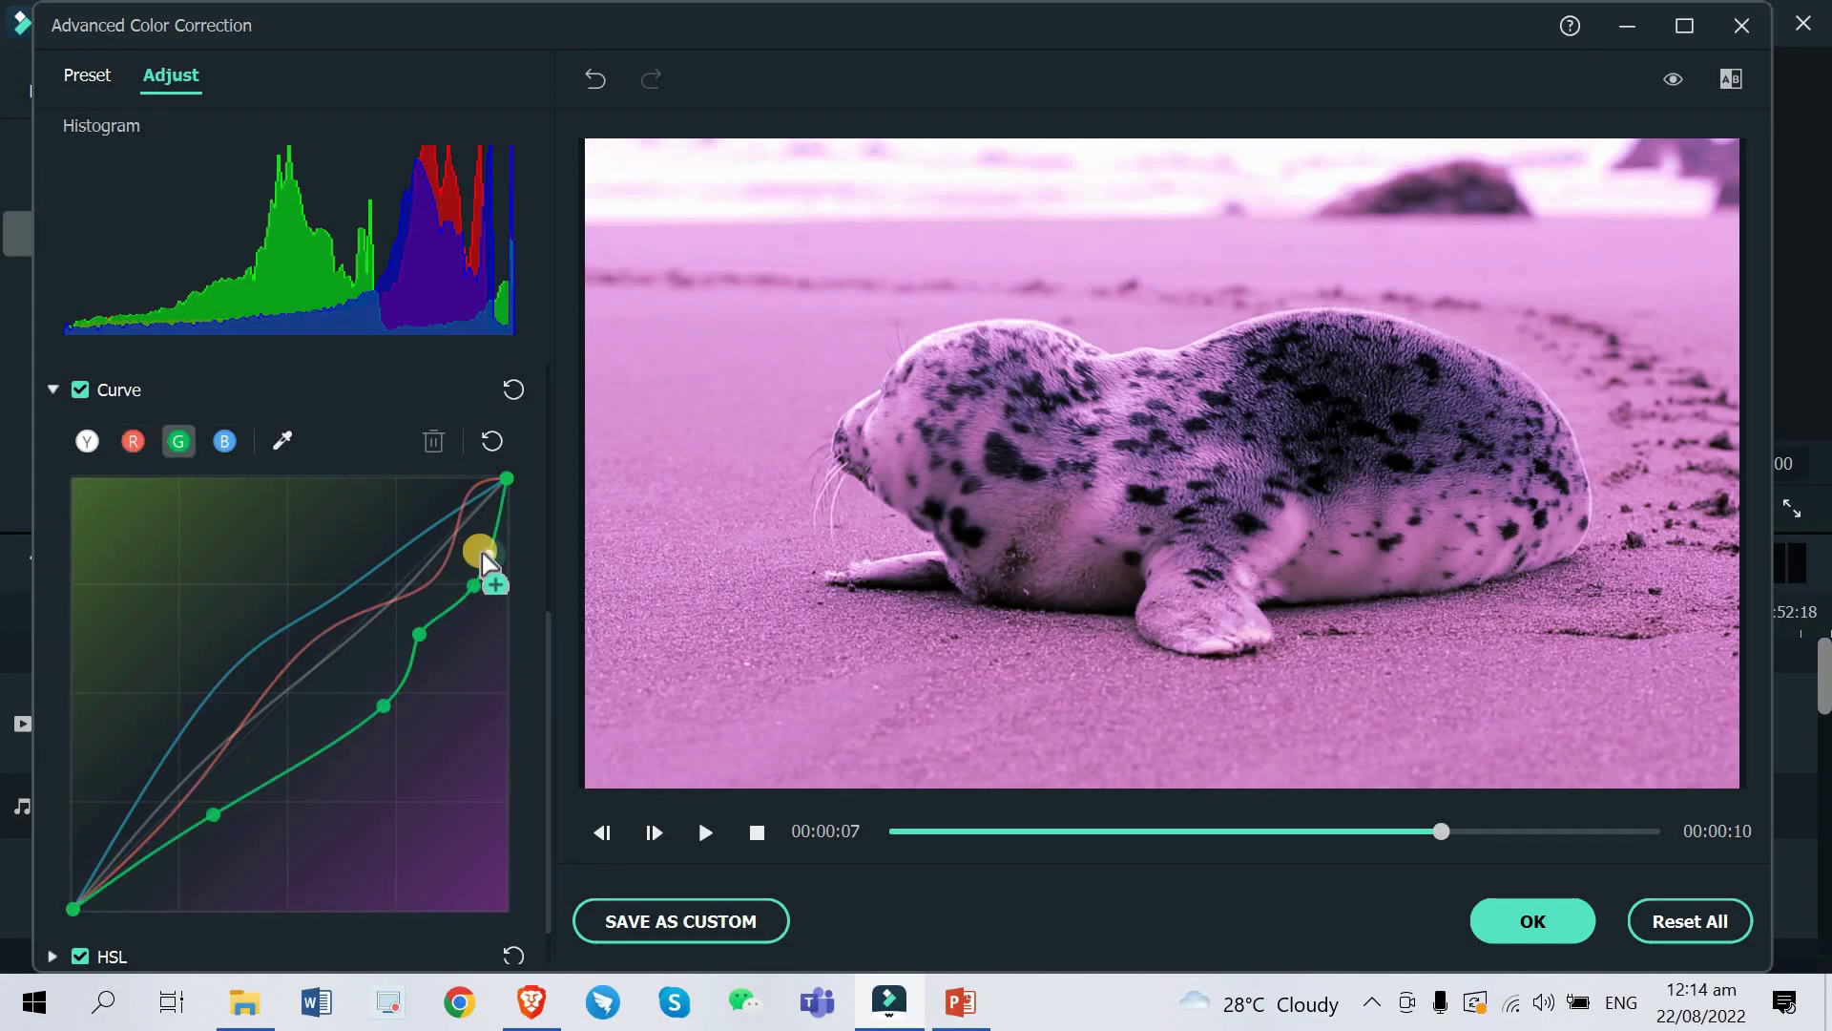
pyautogui.click(1090, 830)
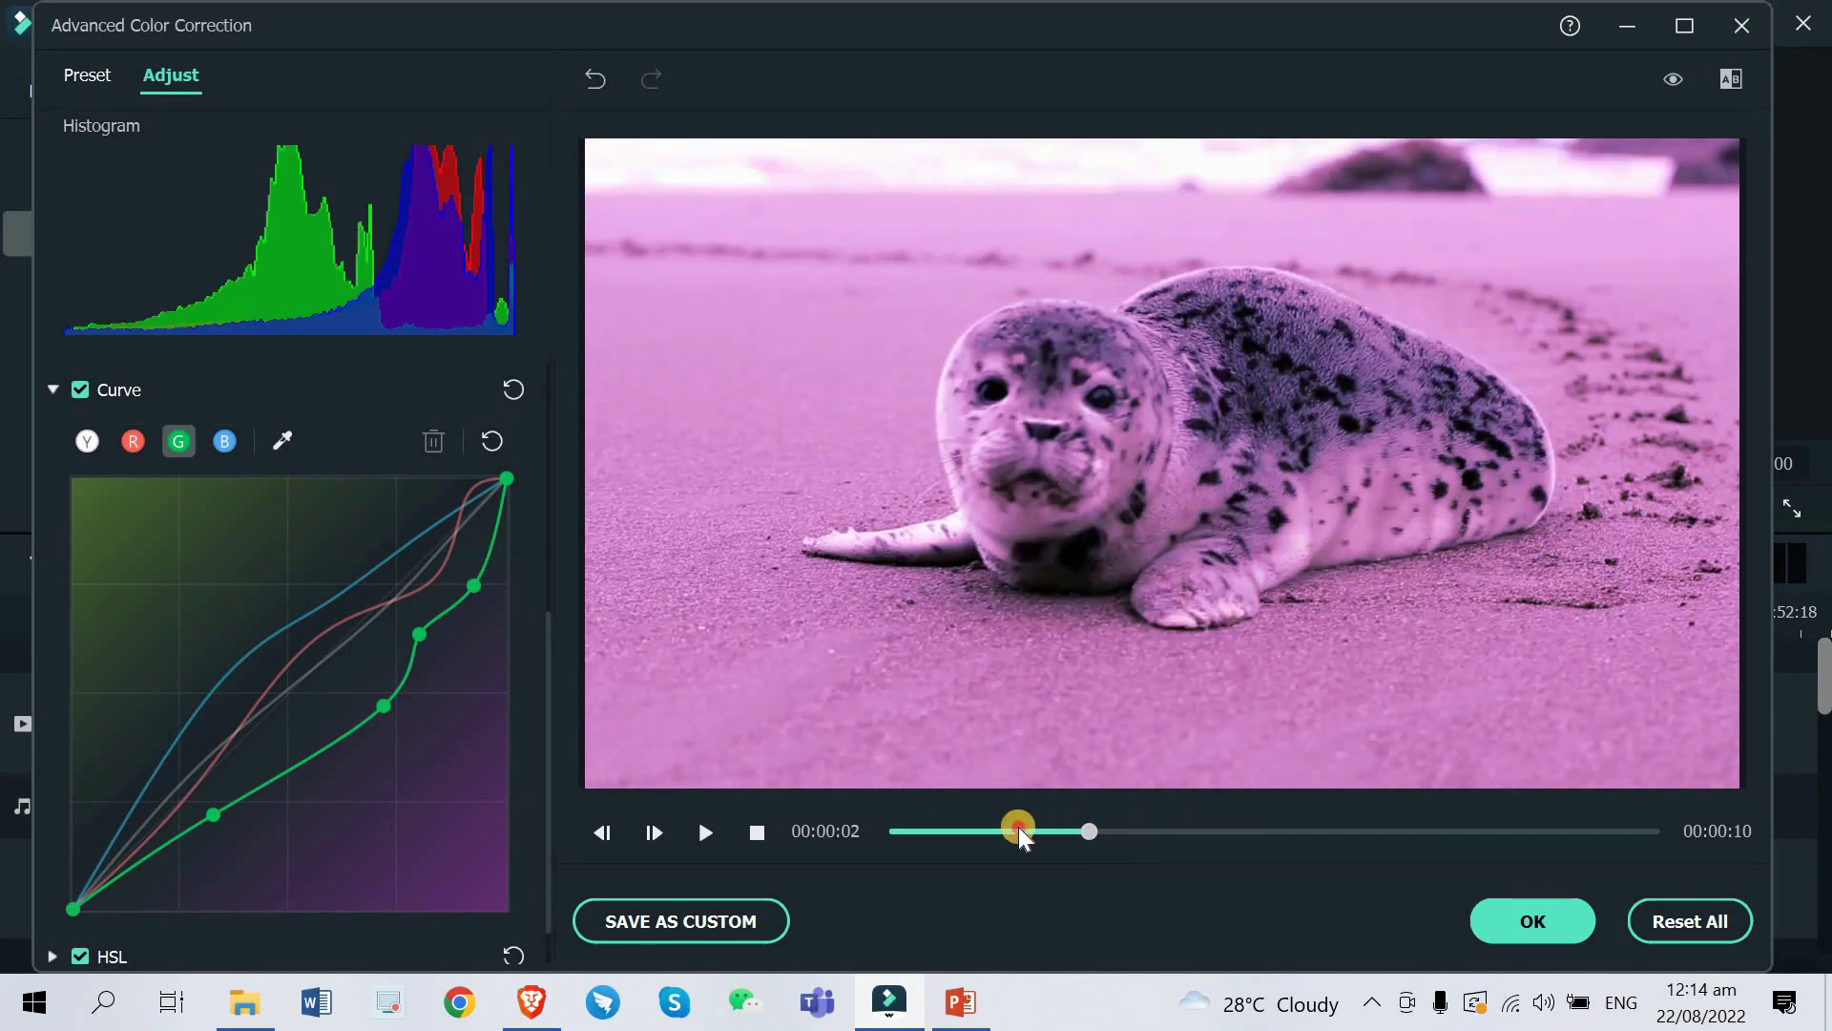
pyautogui.click(1017, 829)
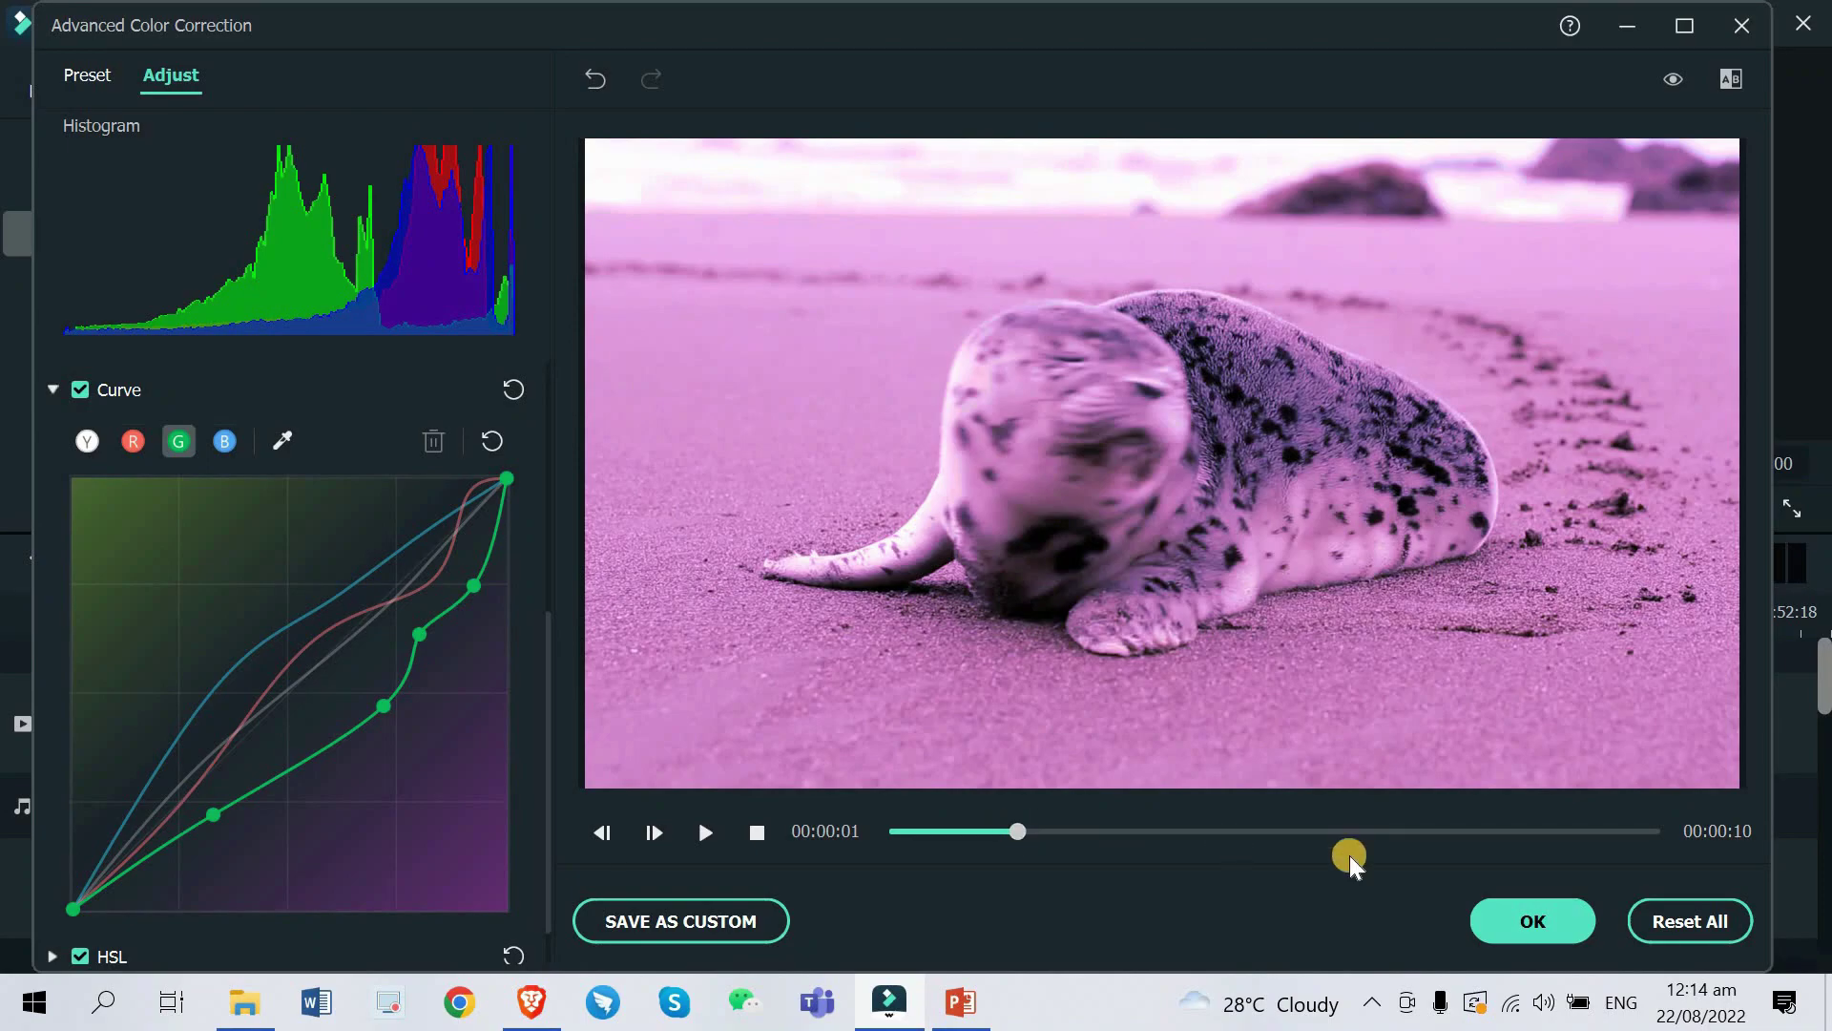
pyautogui.click(1337, 827)
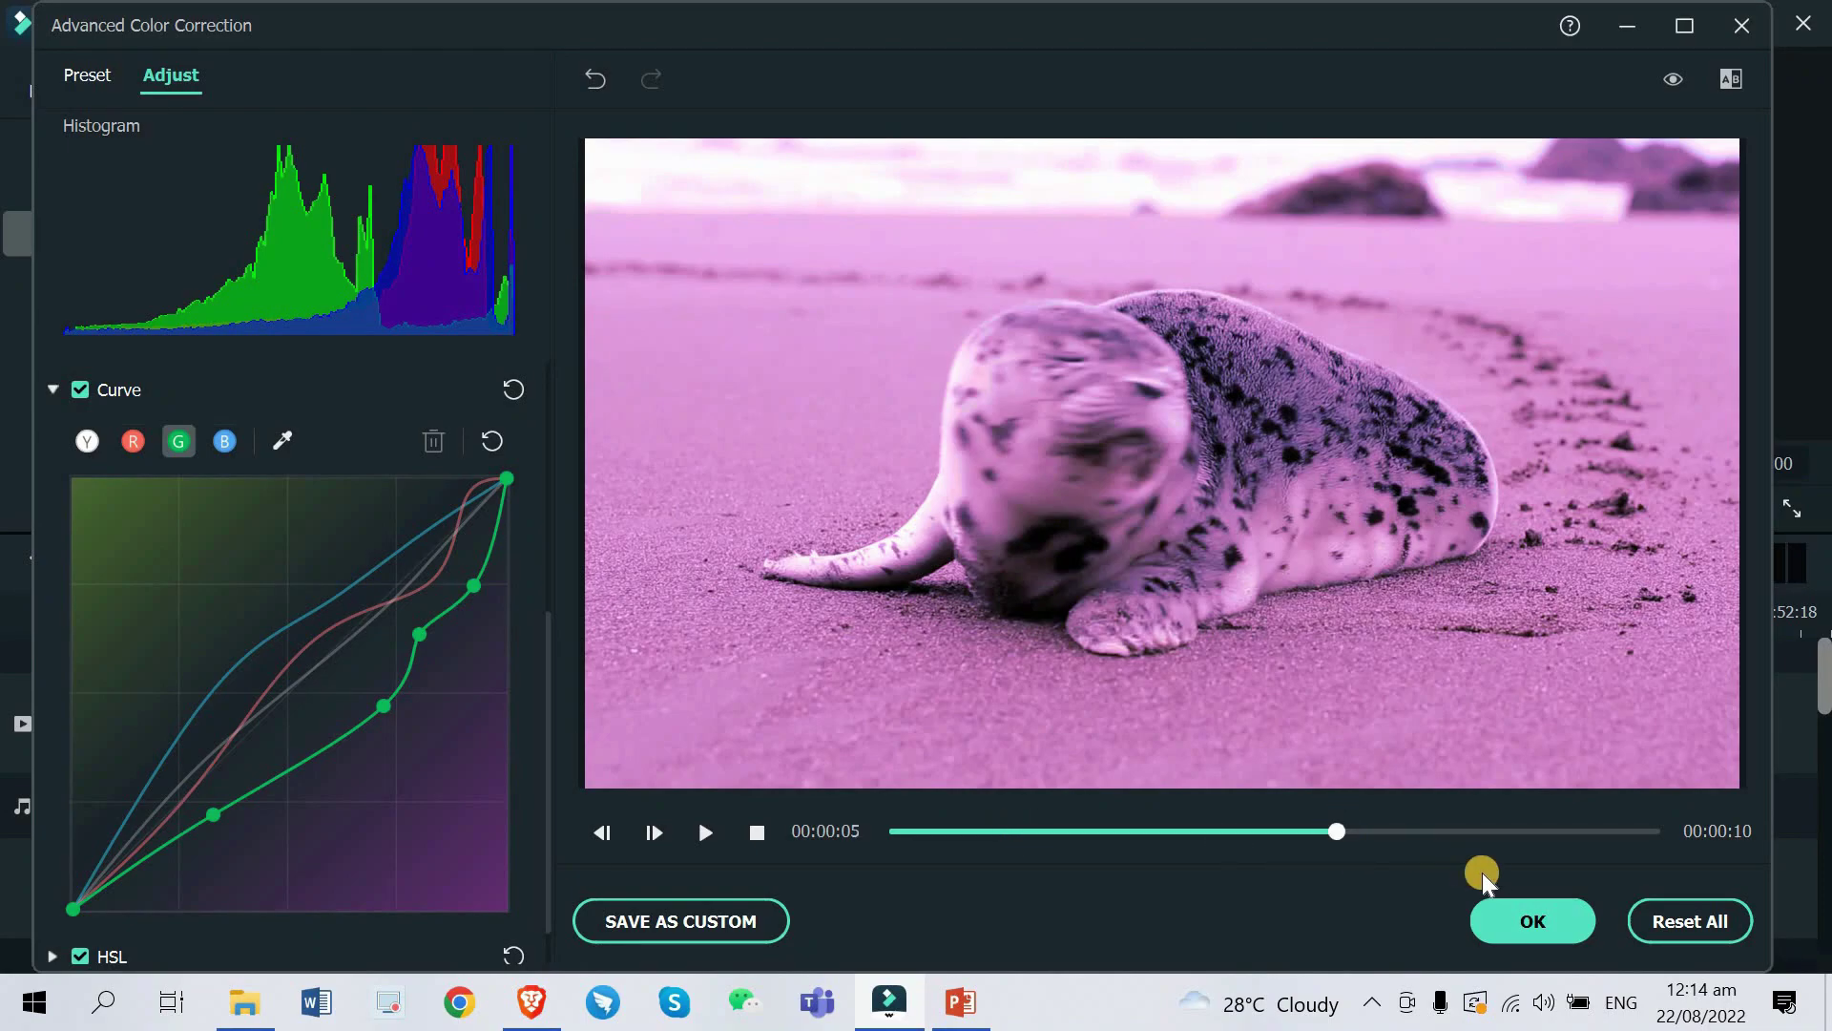
pyautogui.click(1534, 920)
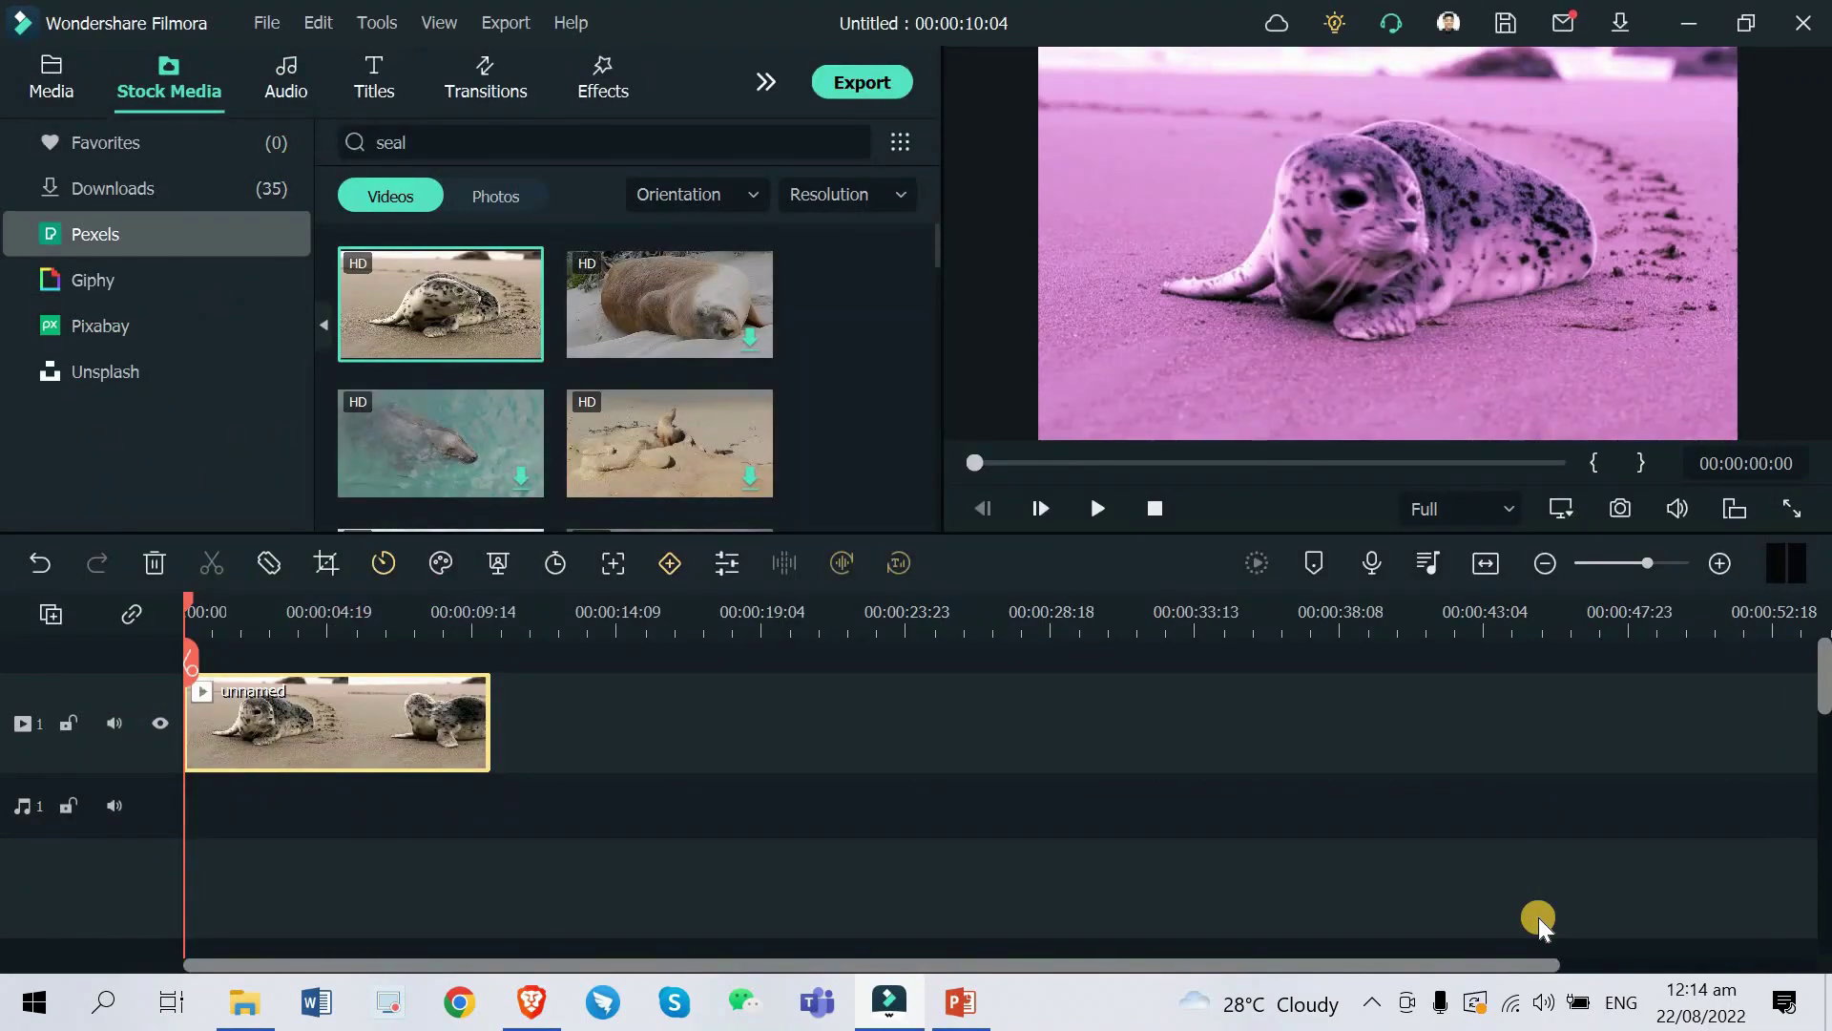